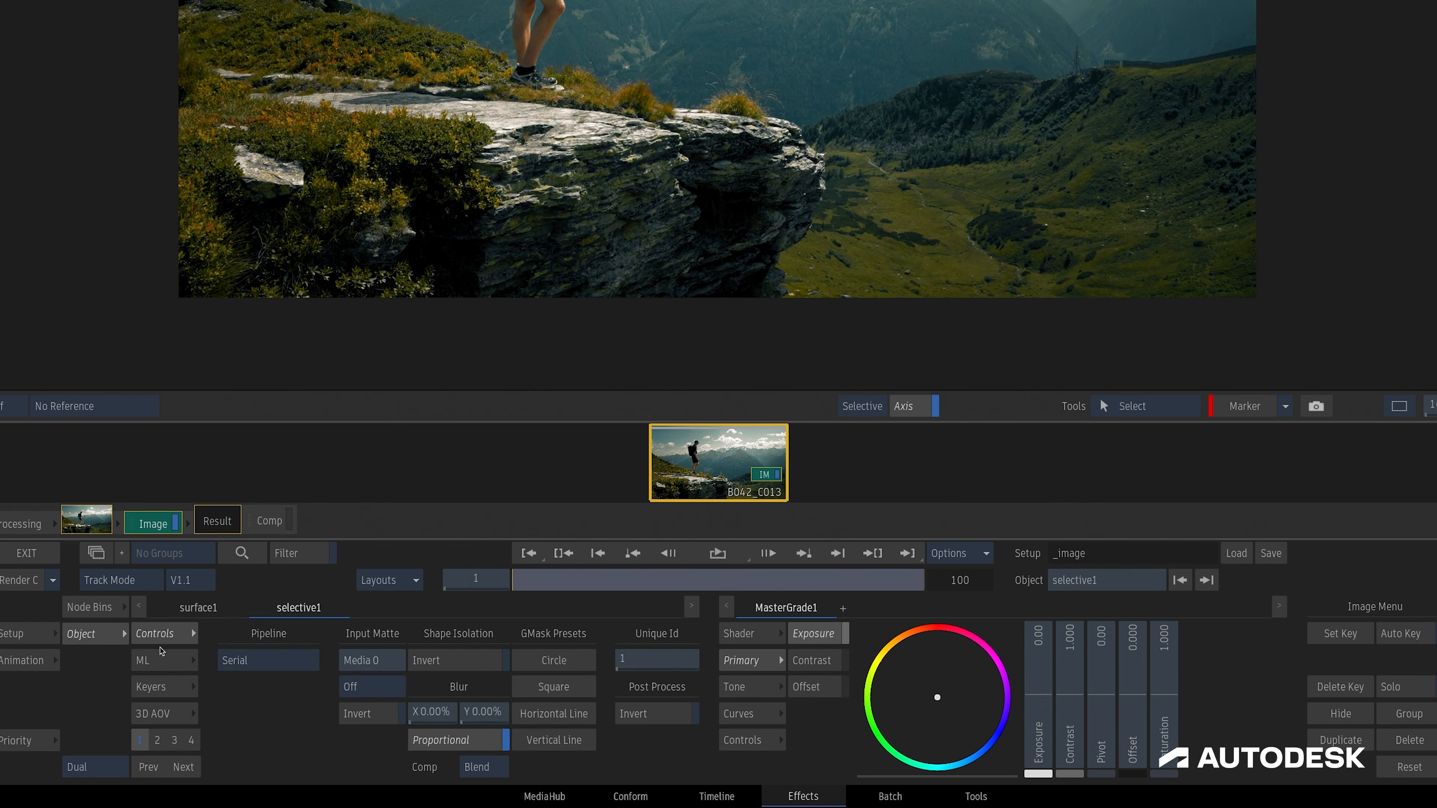
Check which model file formats can be loaded into the selective's ML list, leaving without loading one.
left_click(348, 708)
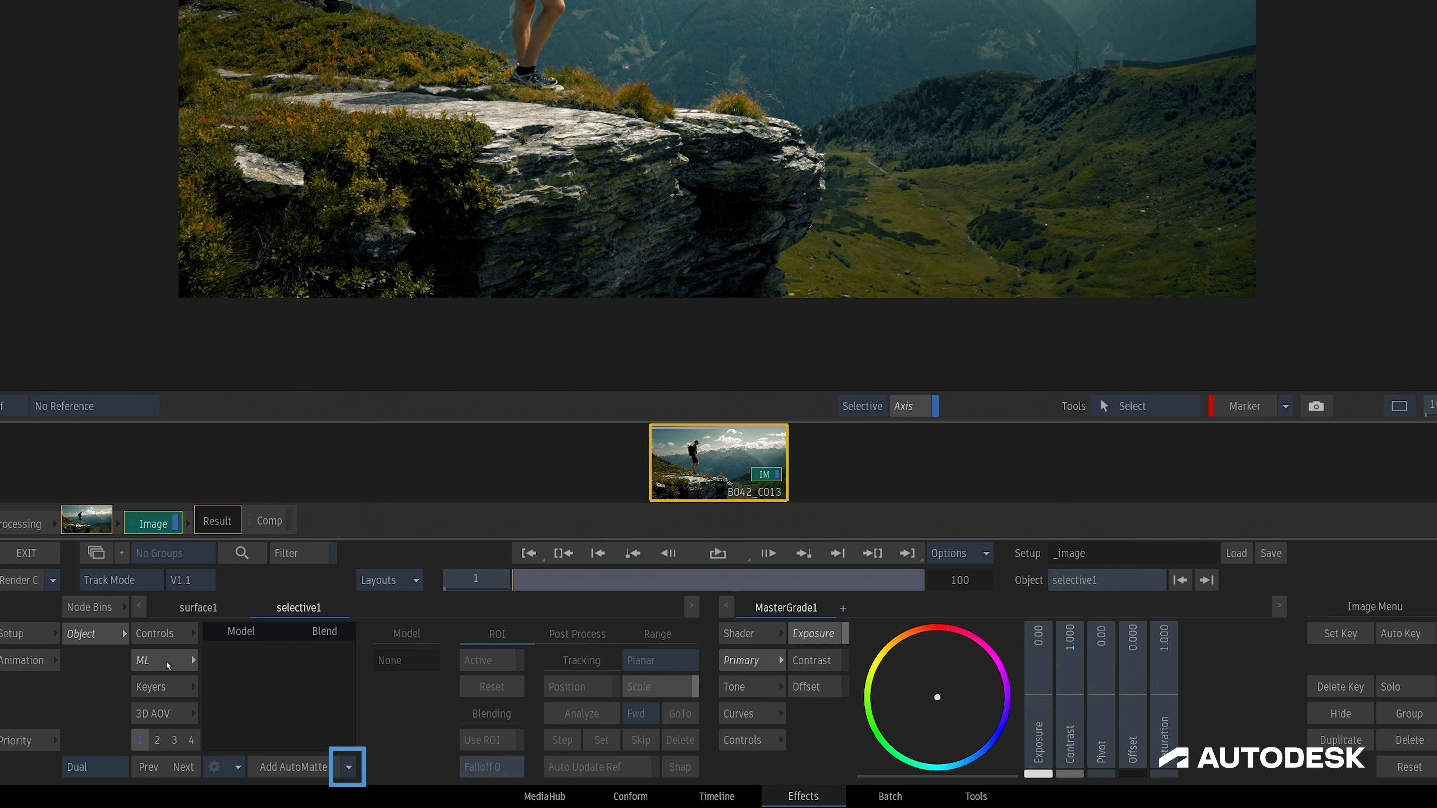
left_click(349, 767)
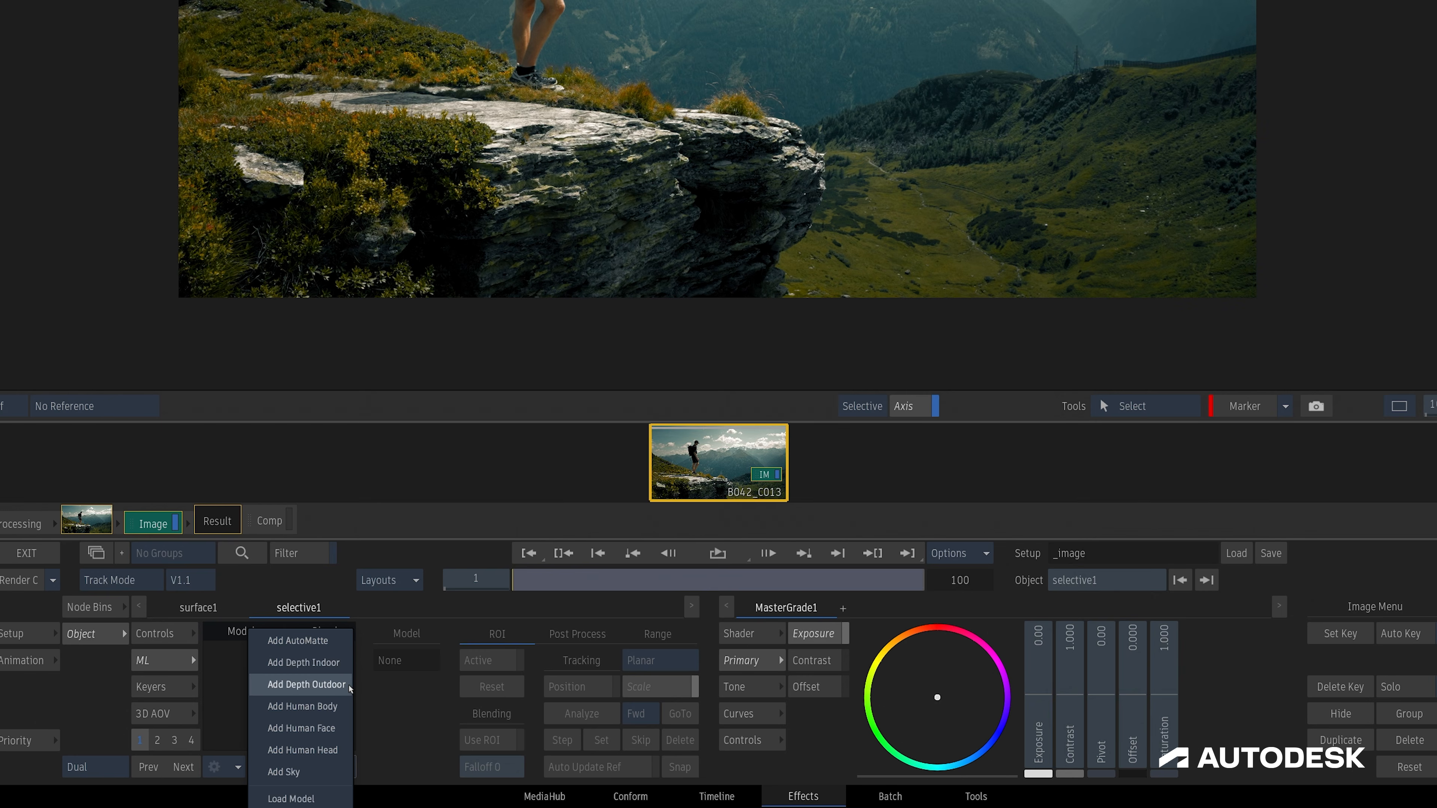
left_click(305, 798)
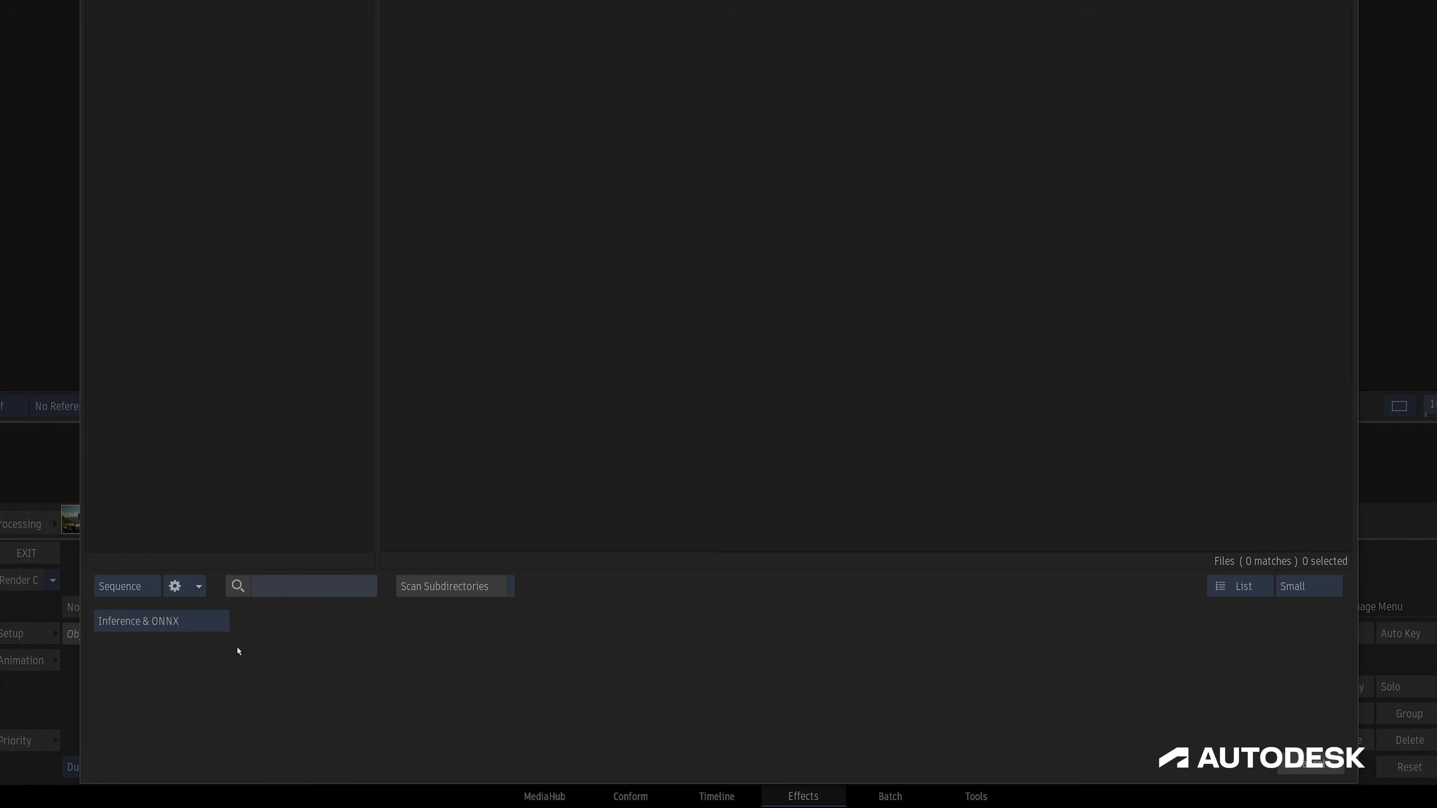
left_click(219, 623)
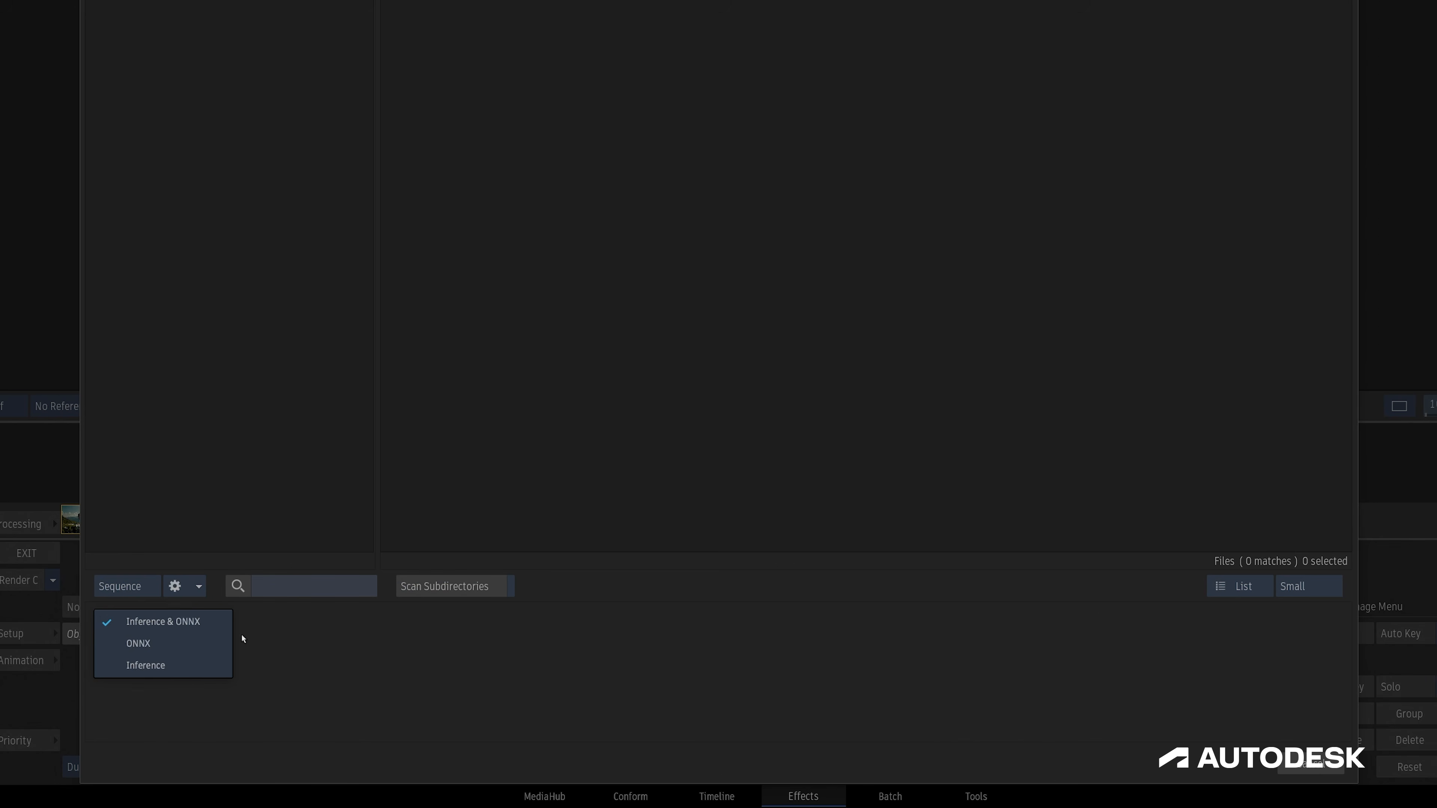
left_click(279, 640)
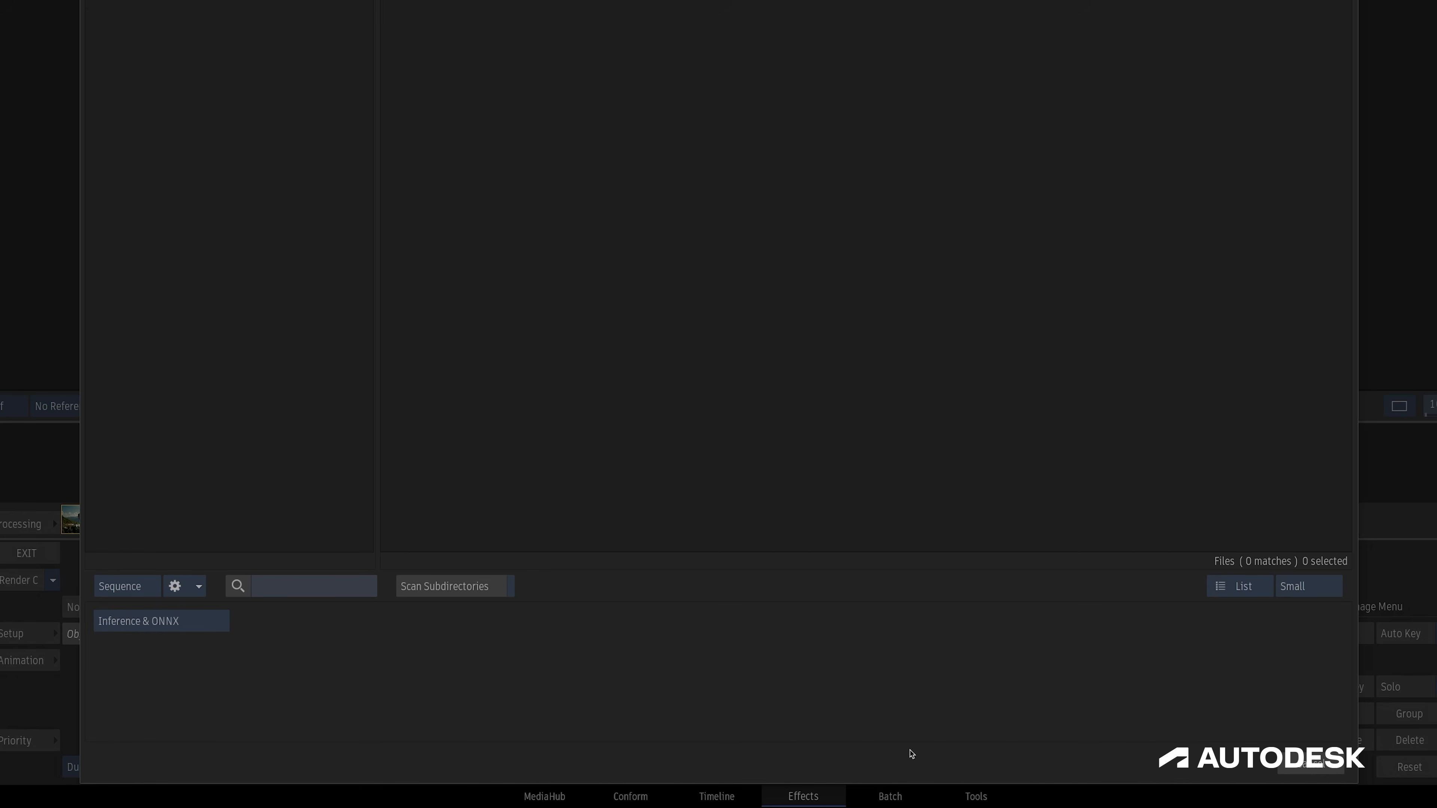
left_click(1311, 766)
Add the Depth Outdoor machine learning model to the selective in its Distance mode.
left_click(348, 768)
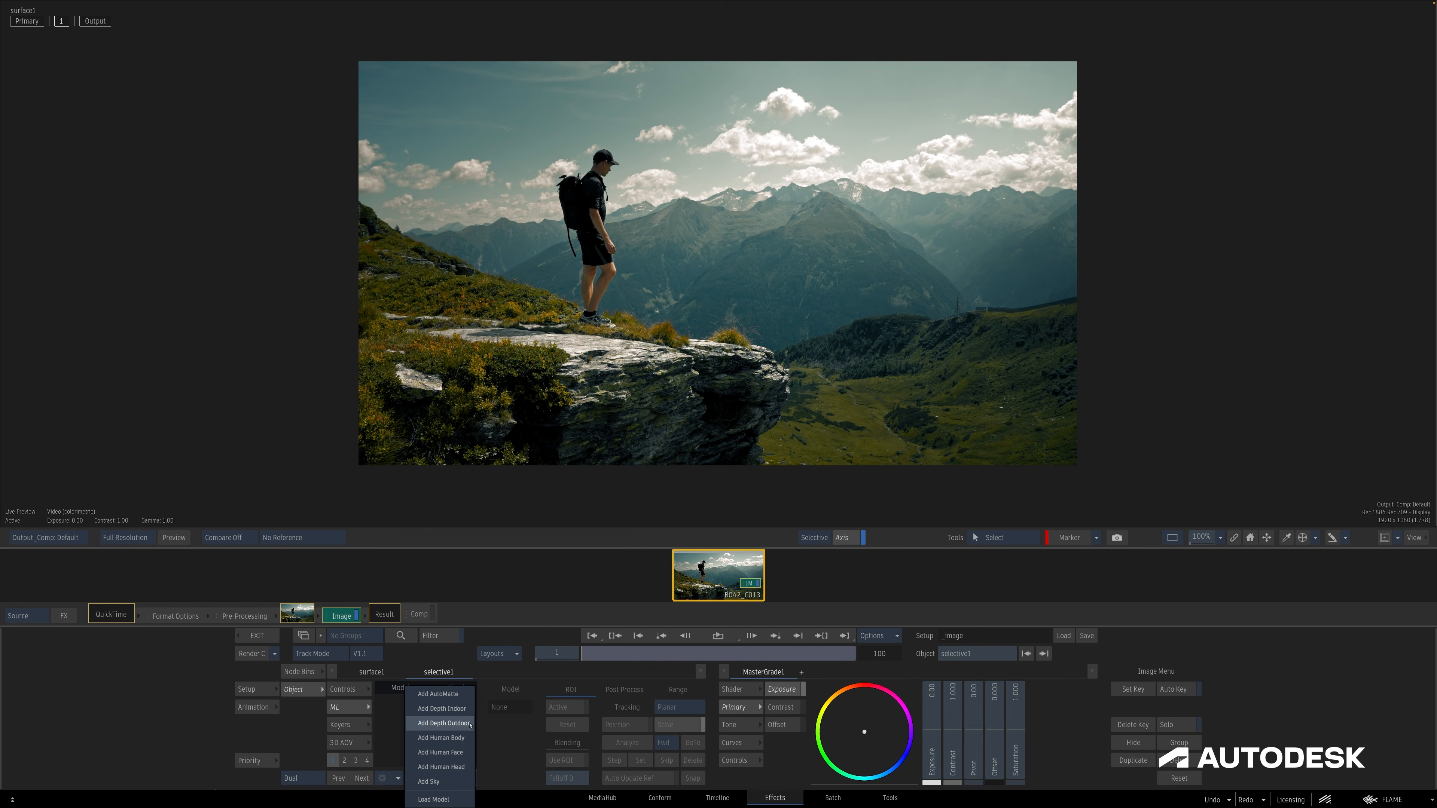
left_click(473, 723)
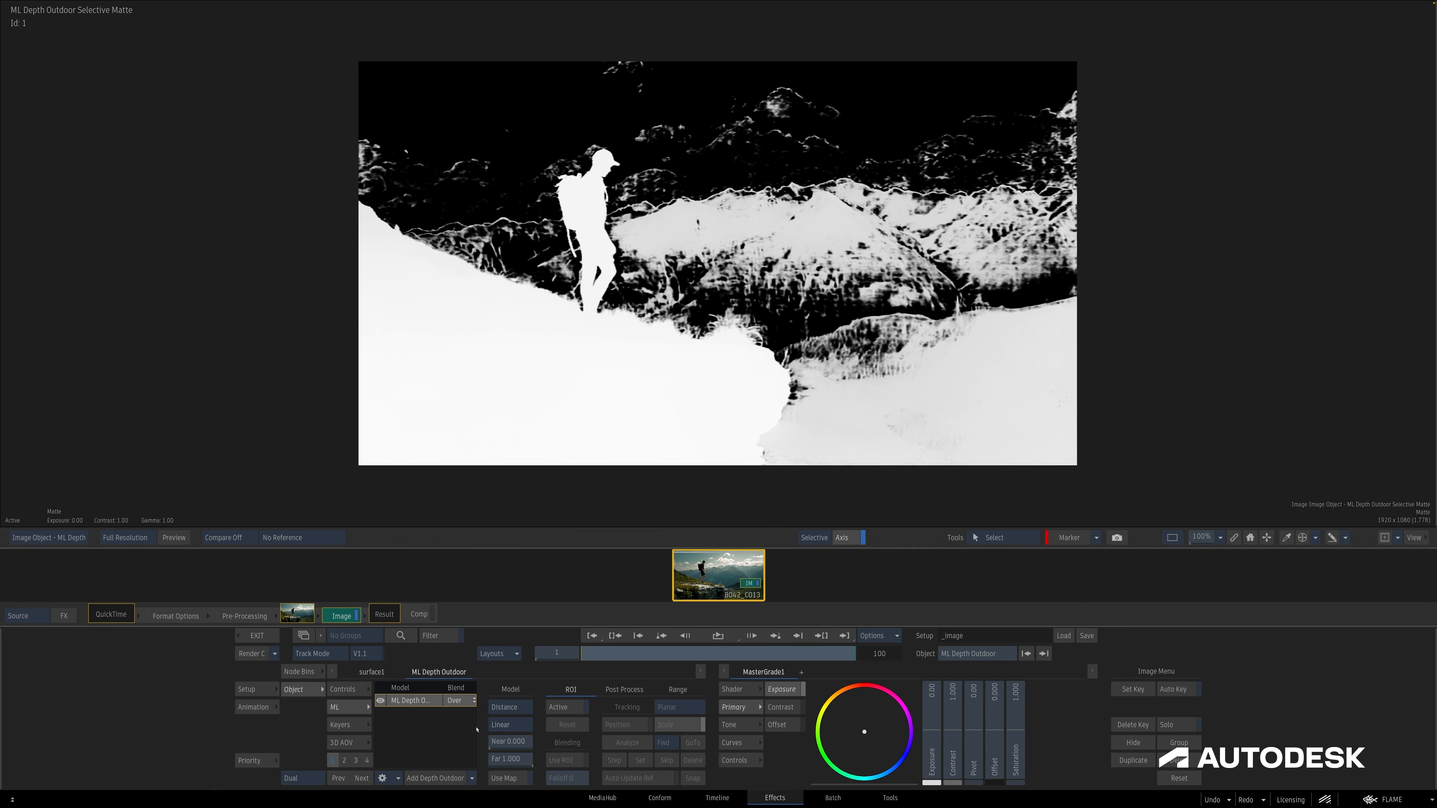
left_click(524, 708)
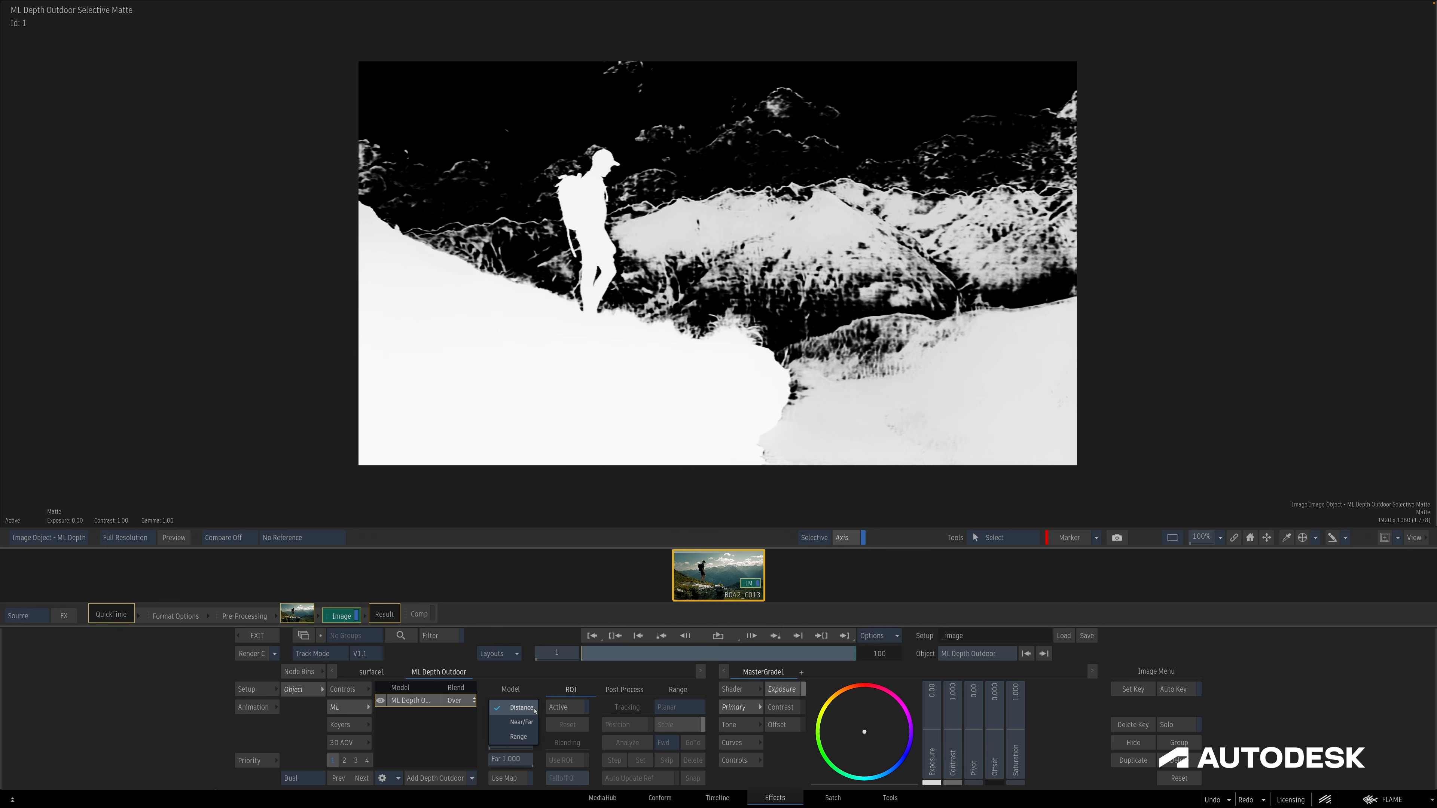
left_click(523, 723)
Refine the Distance depth matte with a Cubic curve, Near at about 0.006 and Far at about 0.182.
left_click(532, 724)
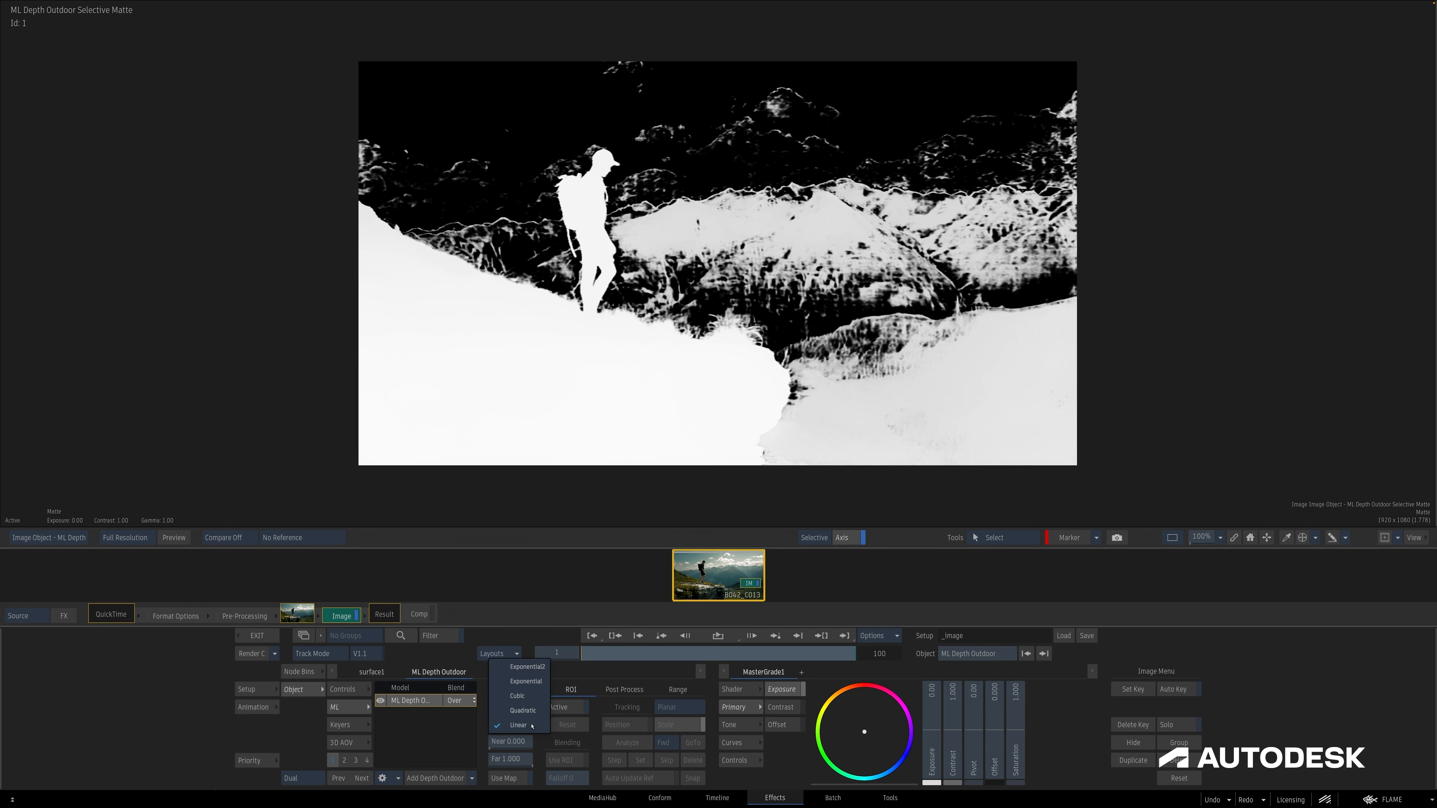
left_click(524, 711)
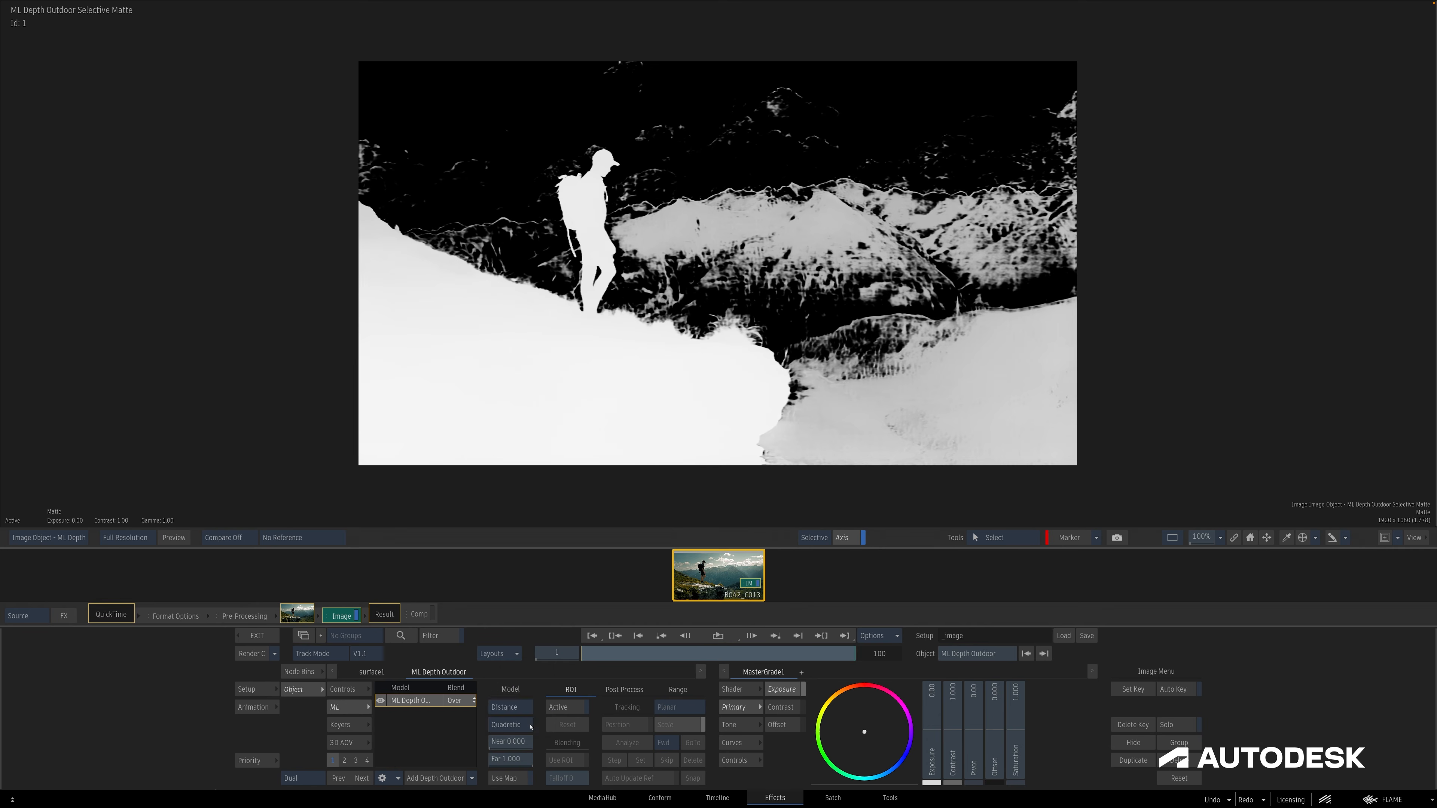
left_click(530, 727)
left_click(526, 711)
left_click_drag(520, 743, 495, 760)
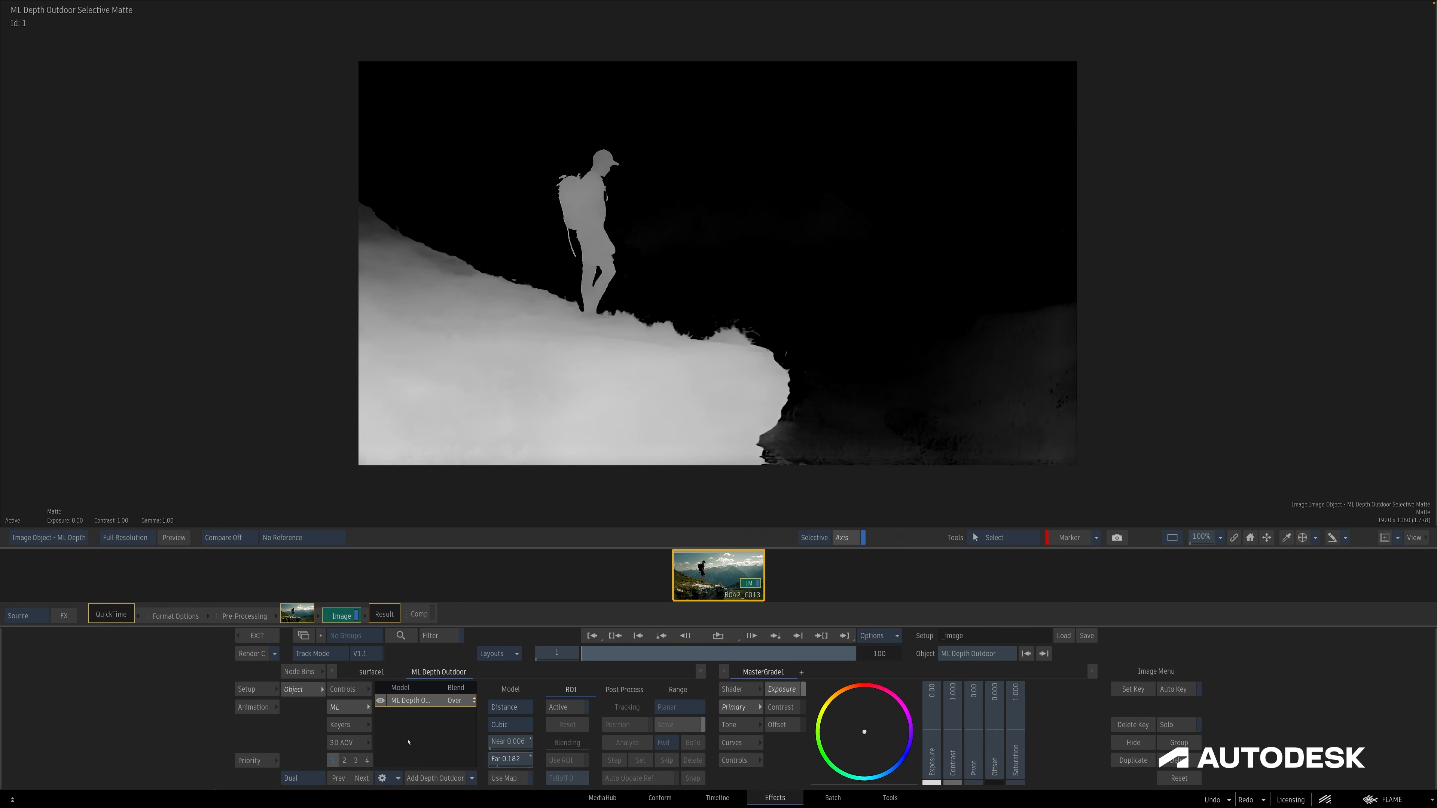
Switch the depth model to Near/Far and adjust its limits and falloff to isolate the hiker and rock ledge.
left_click(526, 711)
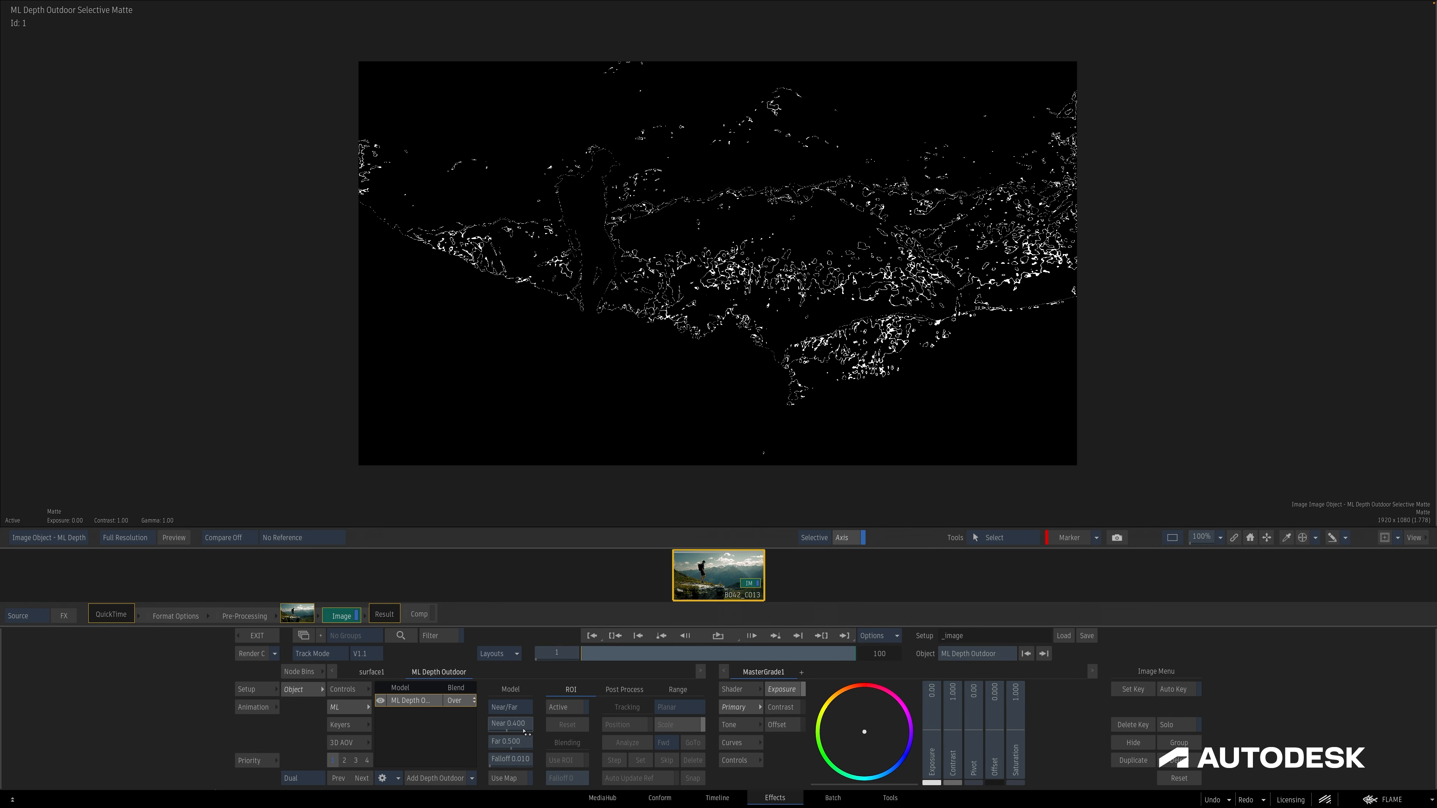
left_click_drag(524, 732, 405, 708)
mouse_move(513, 746)
left_mouse_down()
mouse_move(538, 750)
mouse_move(461, 759)
mouse_move(527, 759)
left_mouse_up()
Switch the depth model to Range and isolate the foreground with Origin 0.010, Range 0.125 and Falloff 0.014.
left_click(521, 708)
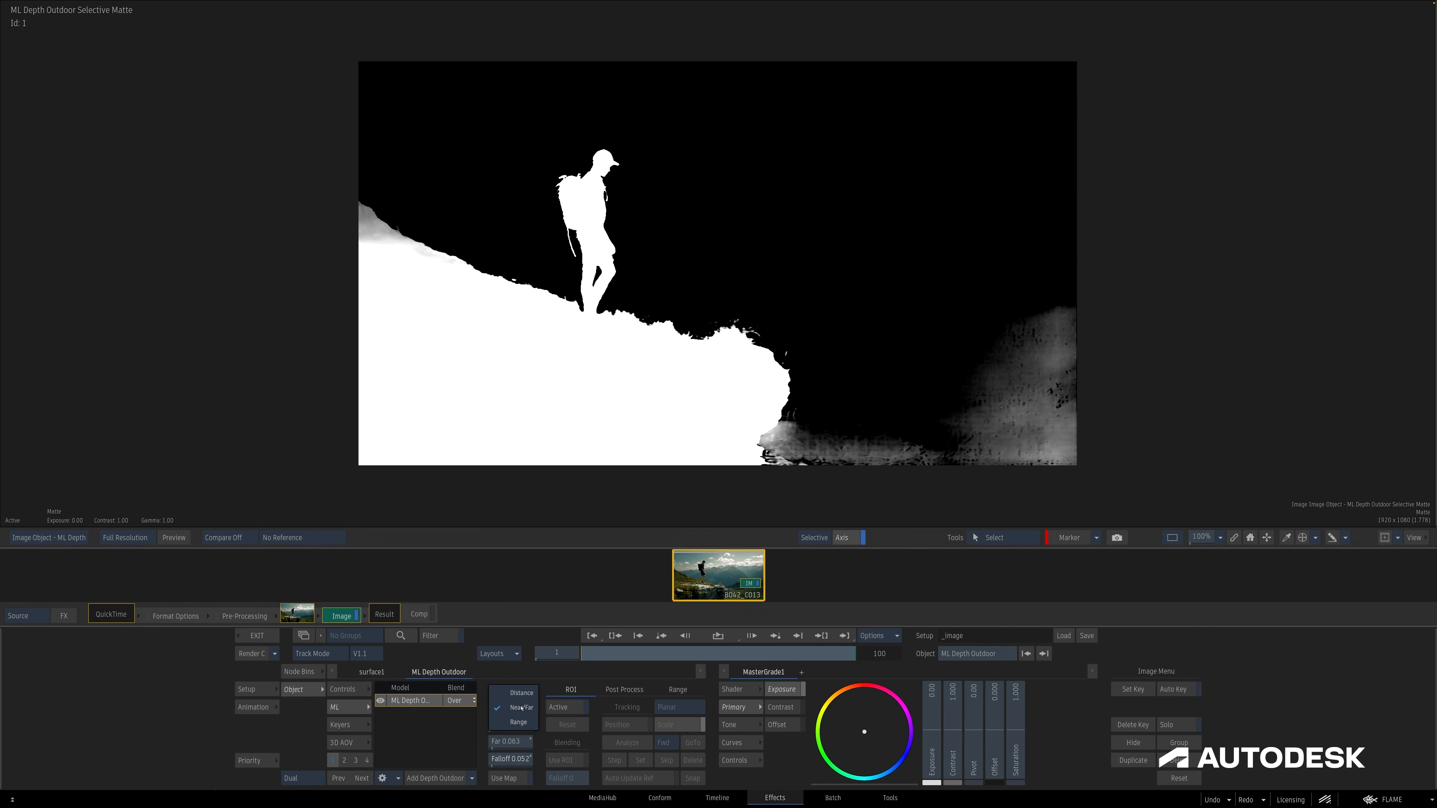
left_click(520, 722)
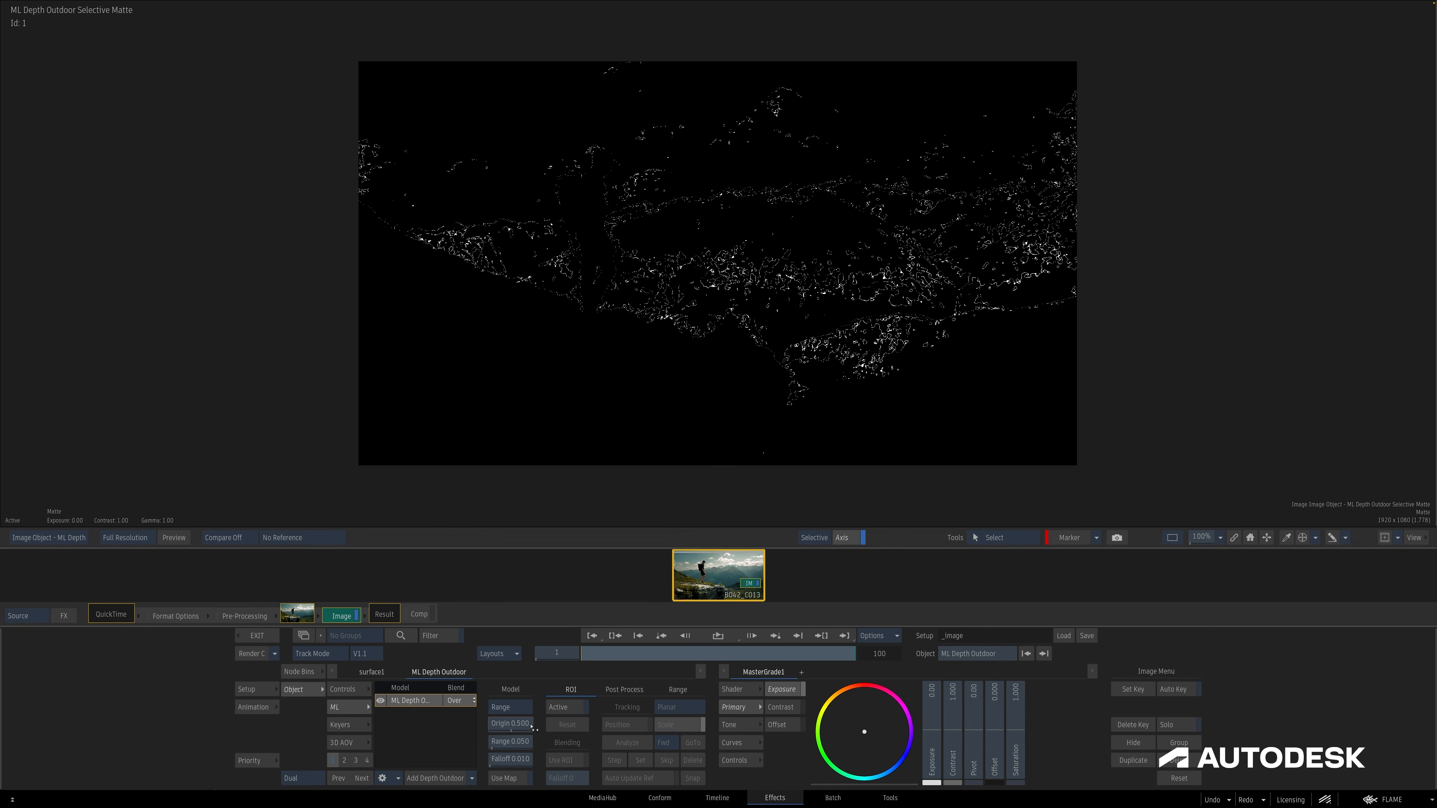
left_click_drag(535, 729, 231, 691)
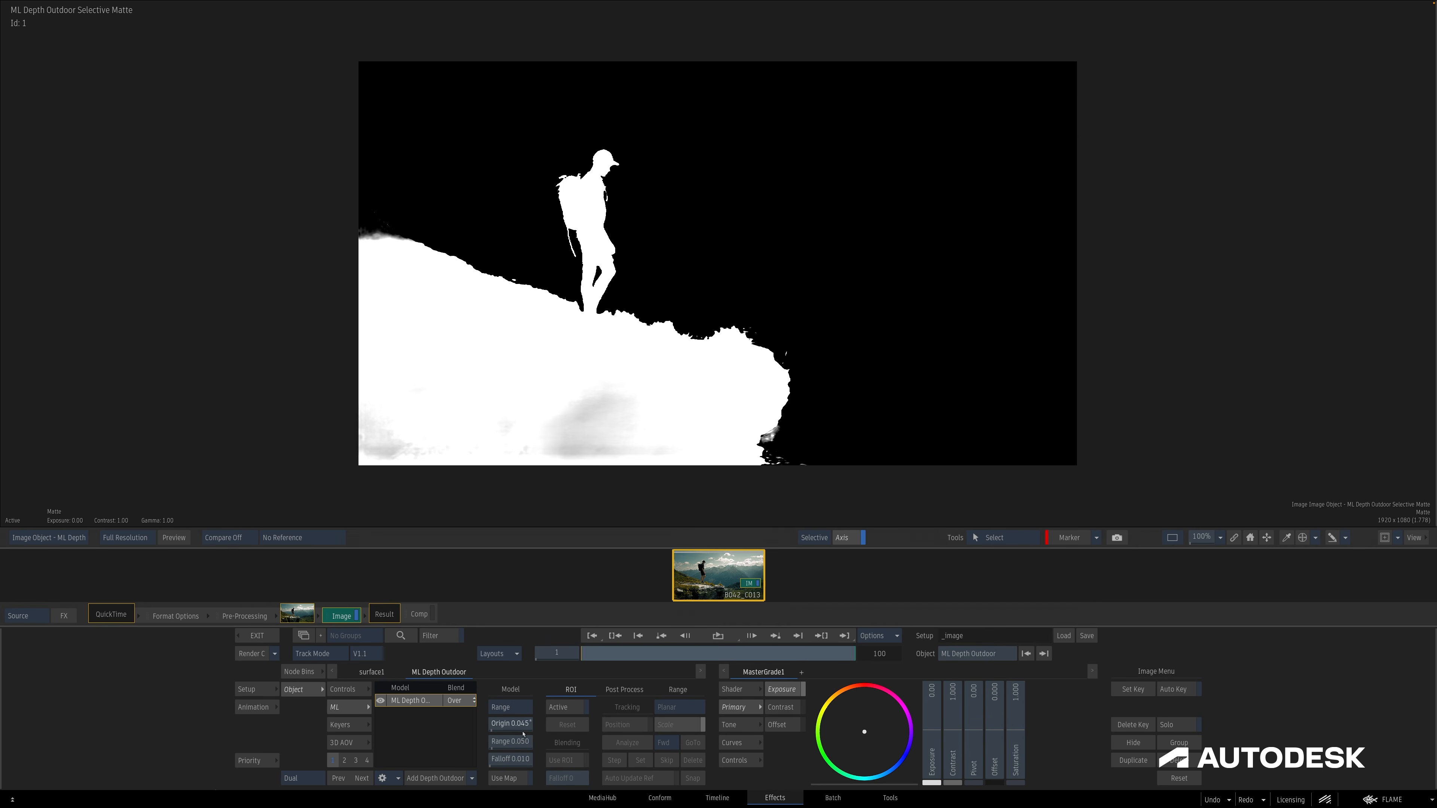
left_click_drag(522, 728, 581, 743)
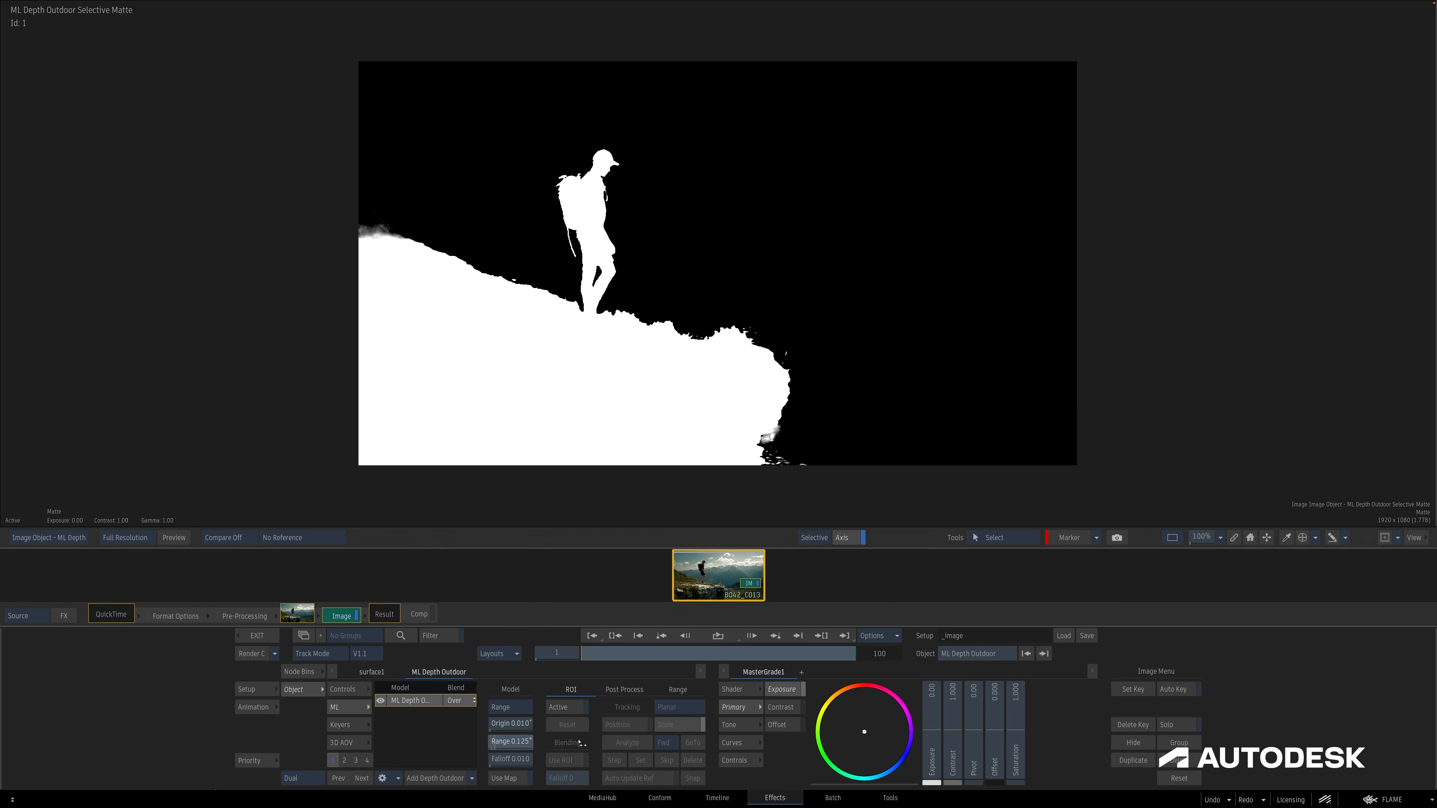
left_click_drag(526, 759, 529, 760)
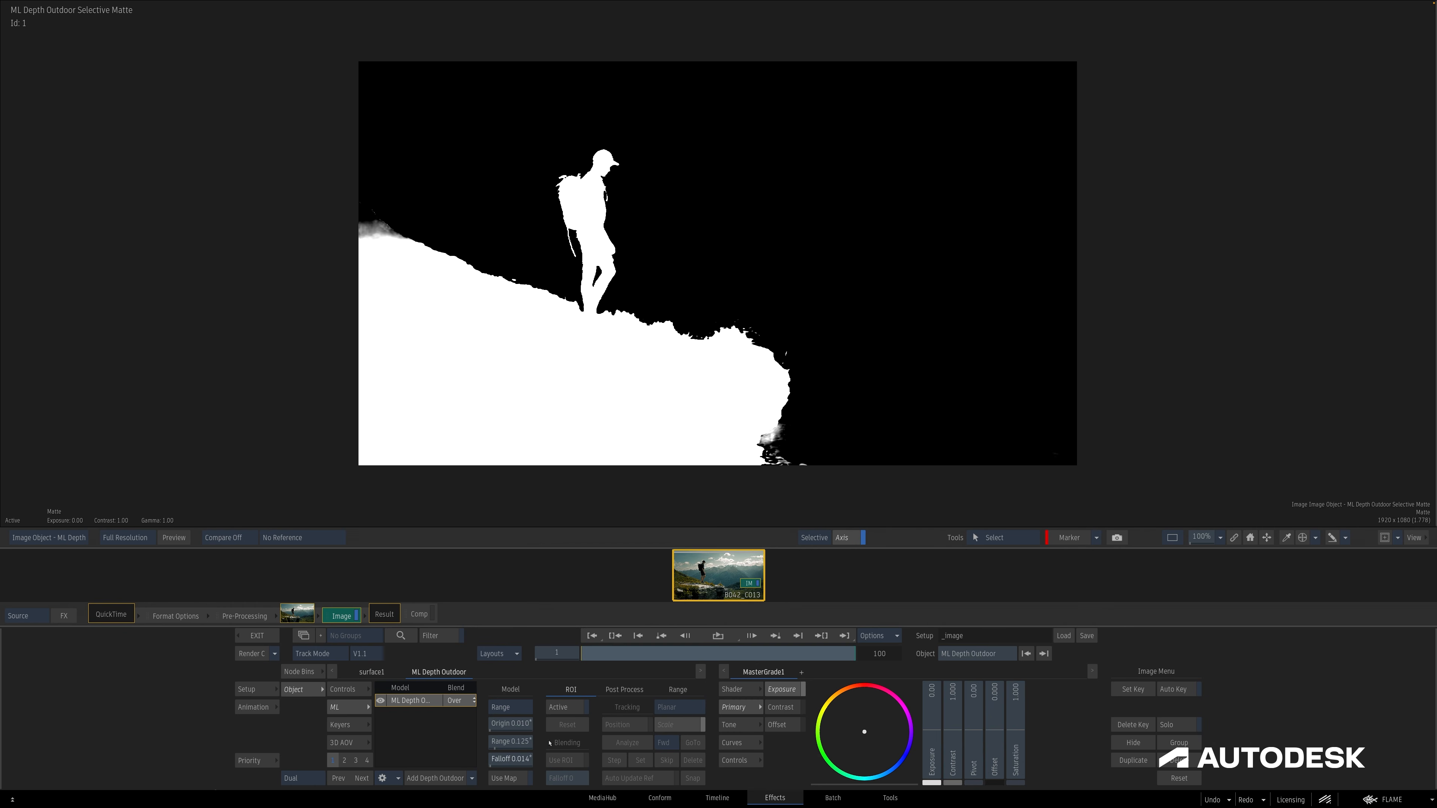
Enable Use Map for the depth selective, accepting the cache clearing, and place the axis and Z-Depth nodes beside the selective in the schematic.
key("Escape")
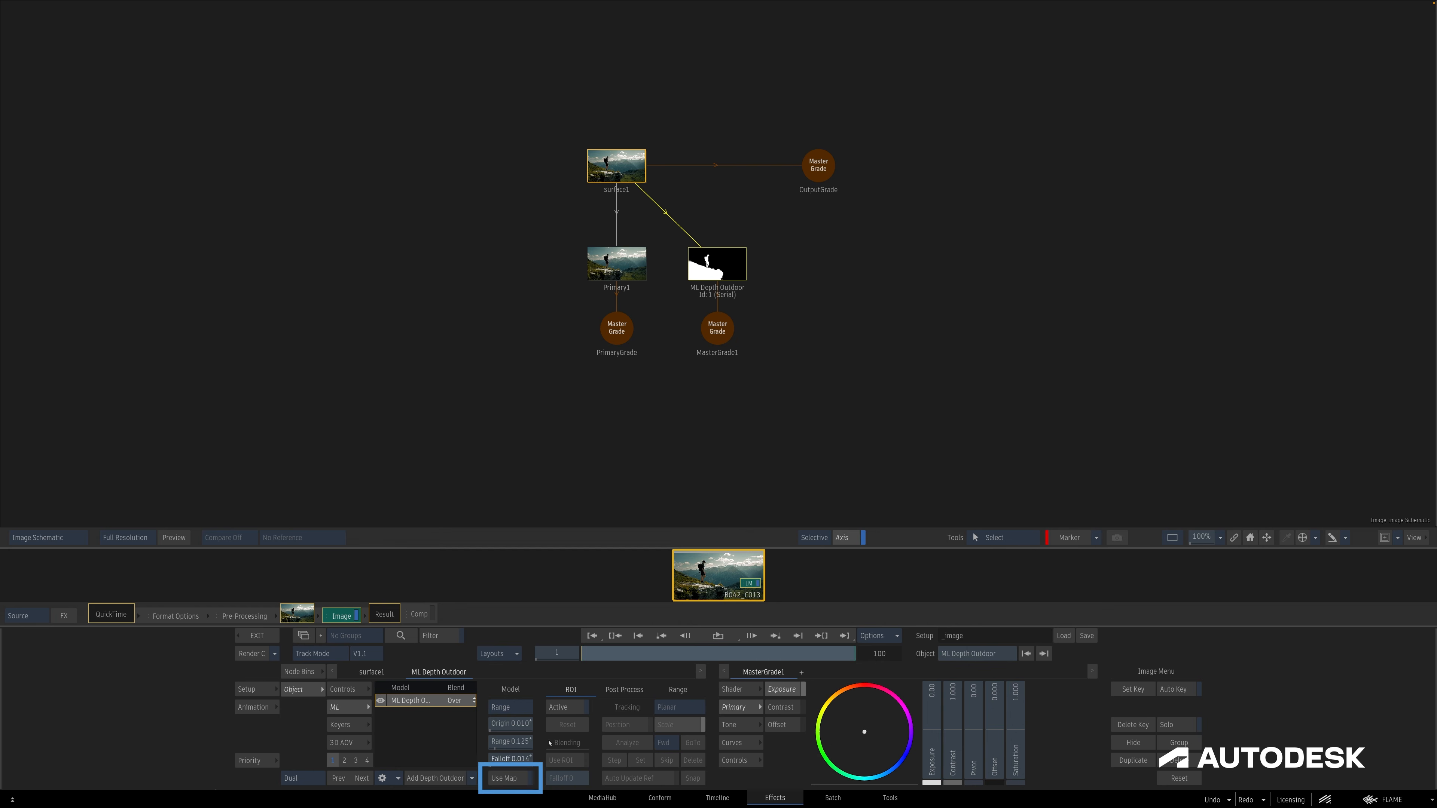
left_click(522, 780)
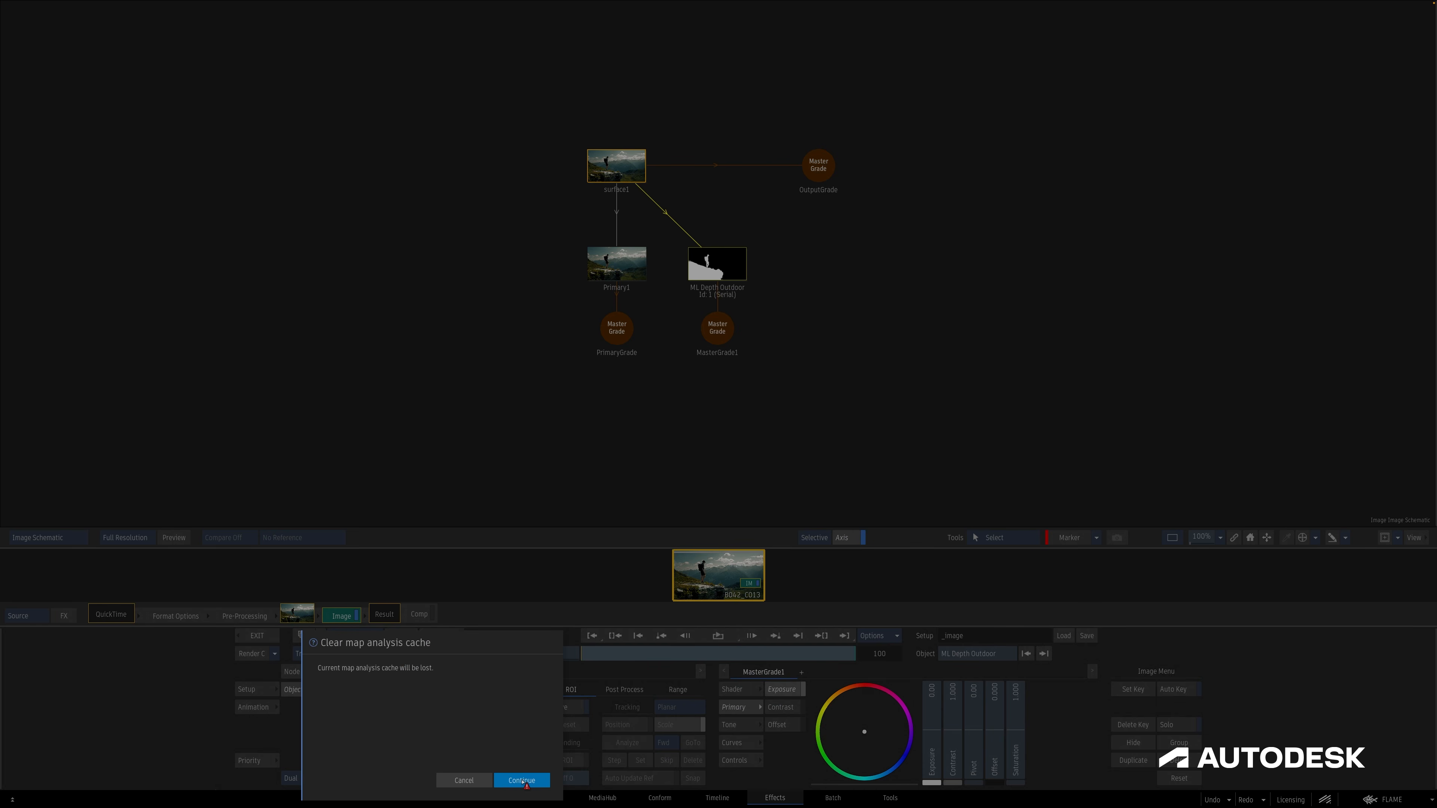
left_click(522, 780)
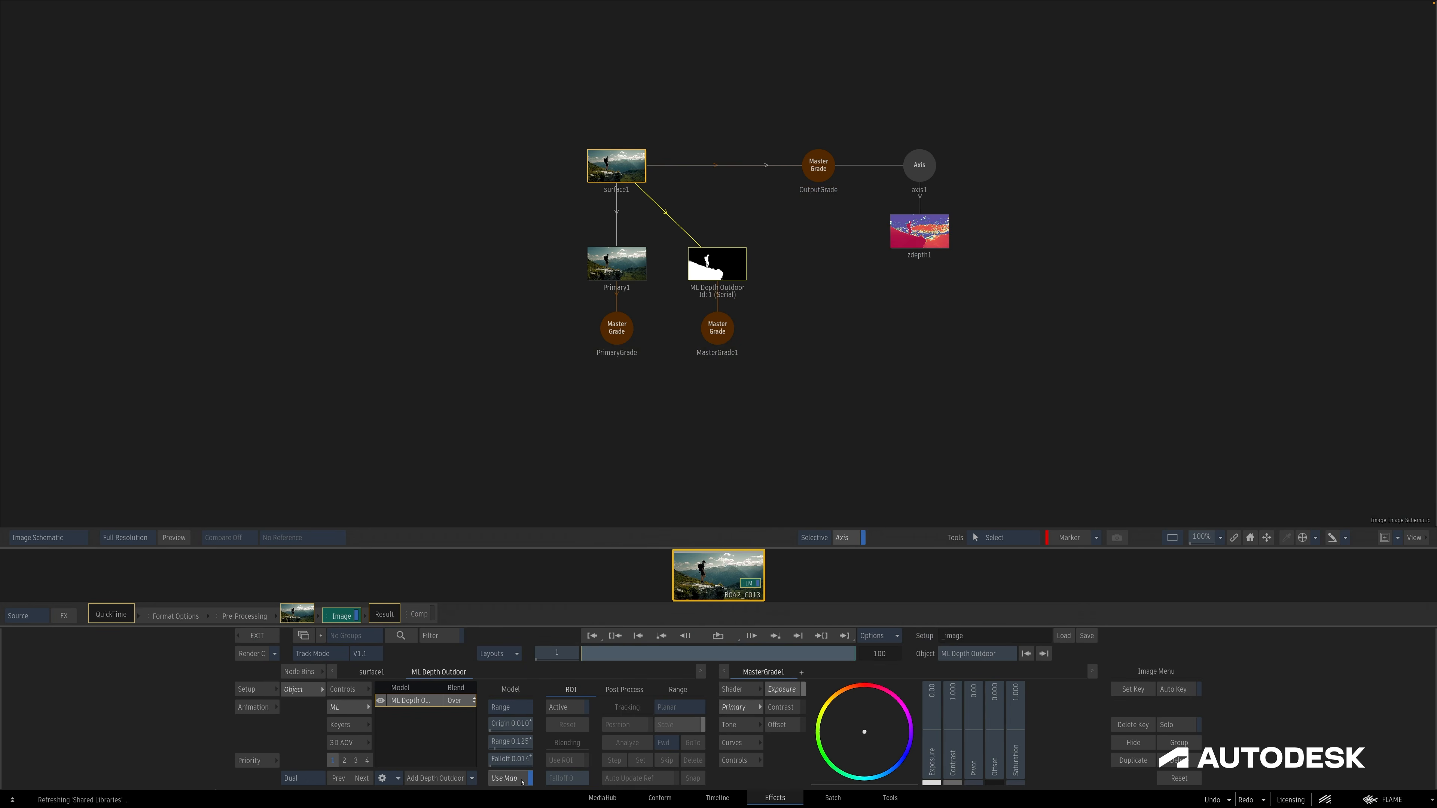
left_click_drag(931, 160, 854, 274)
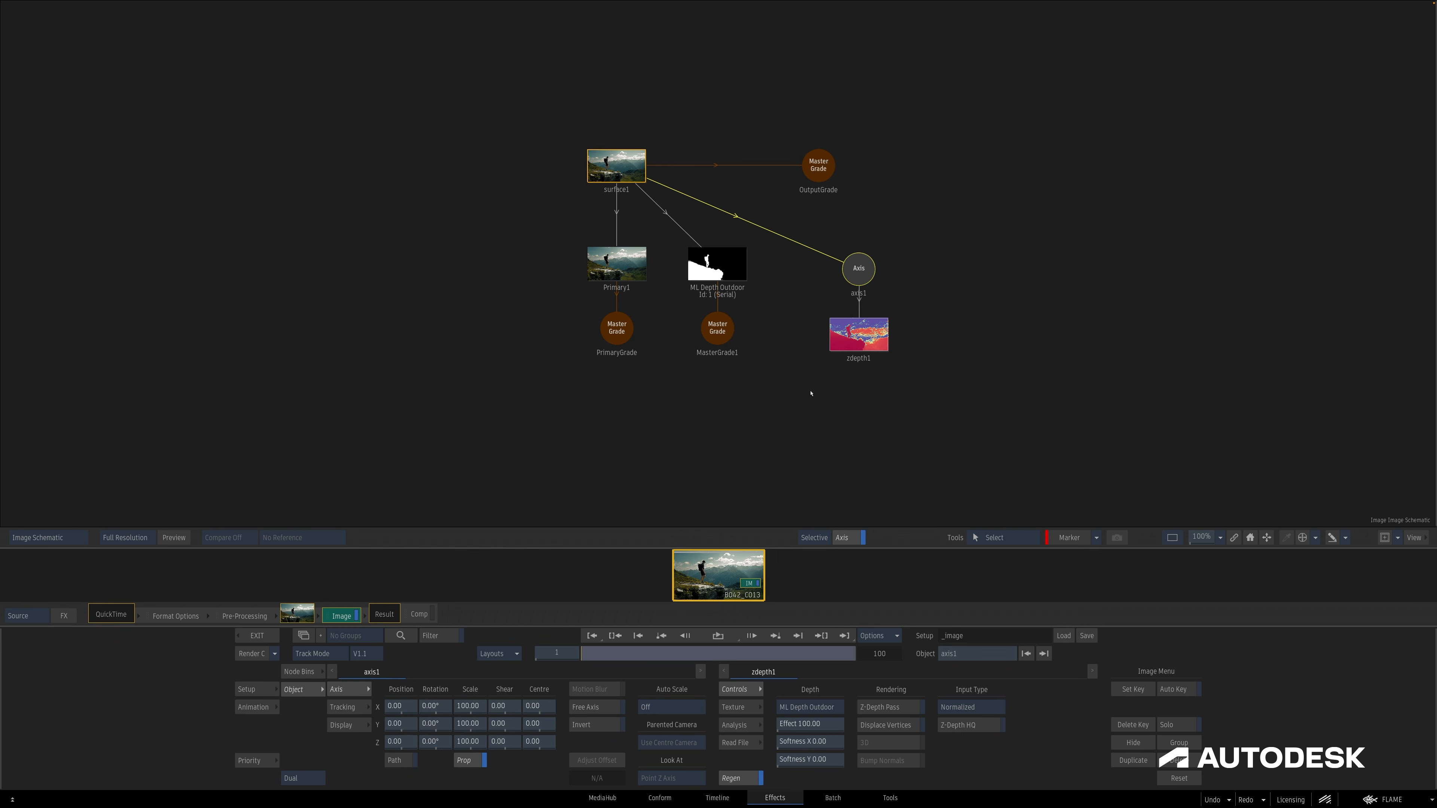
Isolate the background in the ML Depth Outdoor selective's matte with Origin 0.579, Range 1.000 and Falloff 0.024.
left_click(705, 277)
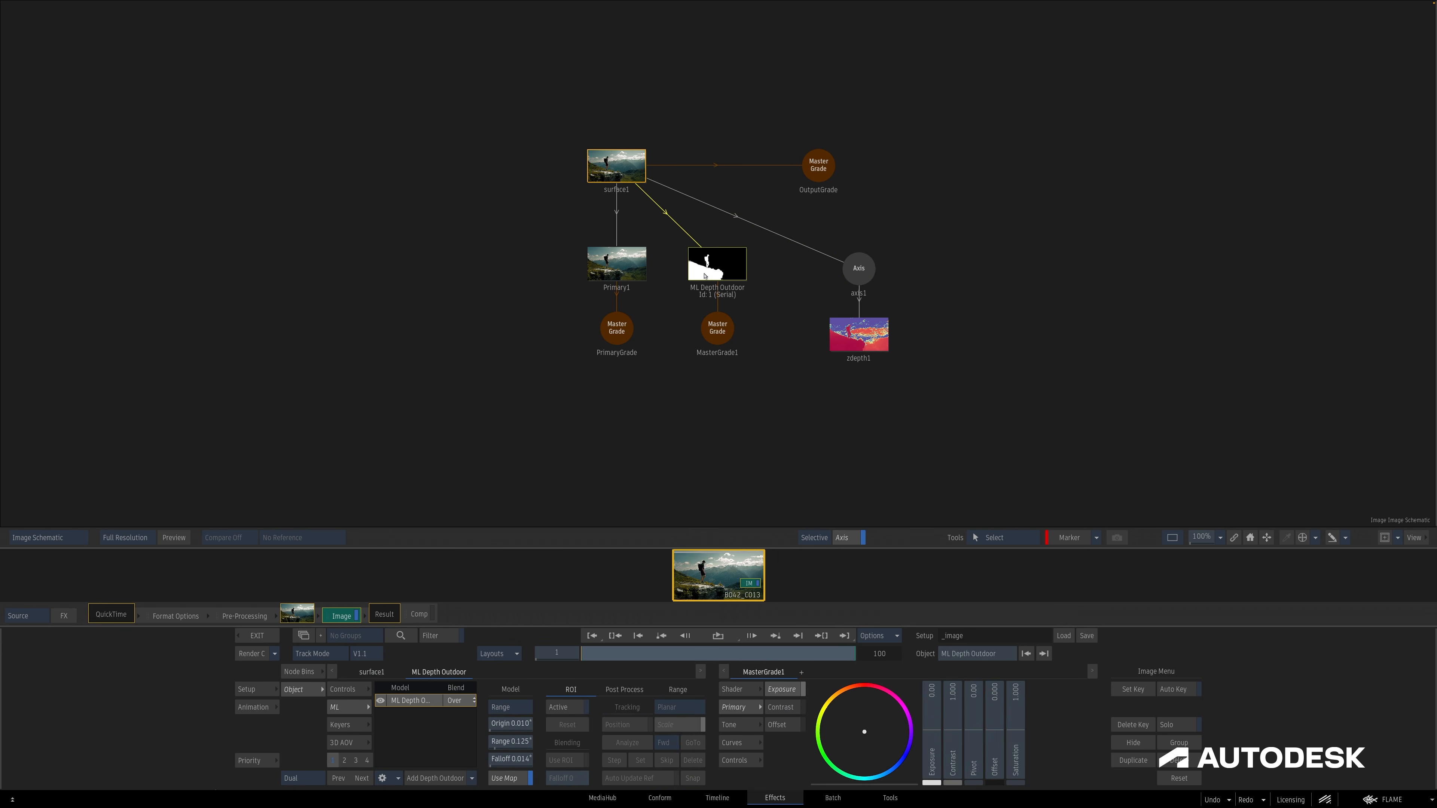
key("F3")
key("F4")
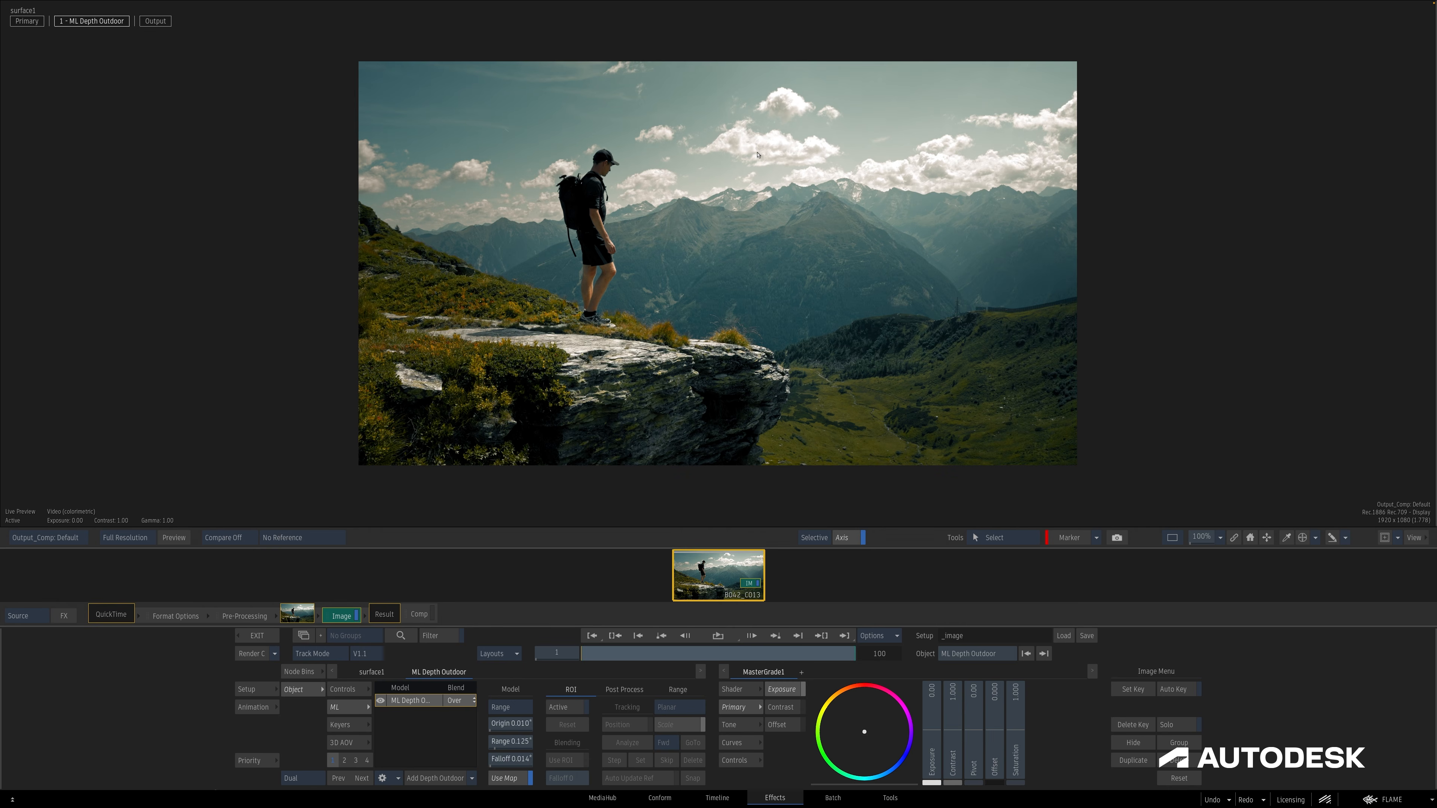
key("F3")
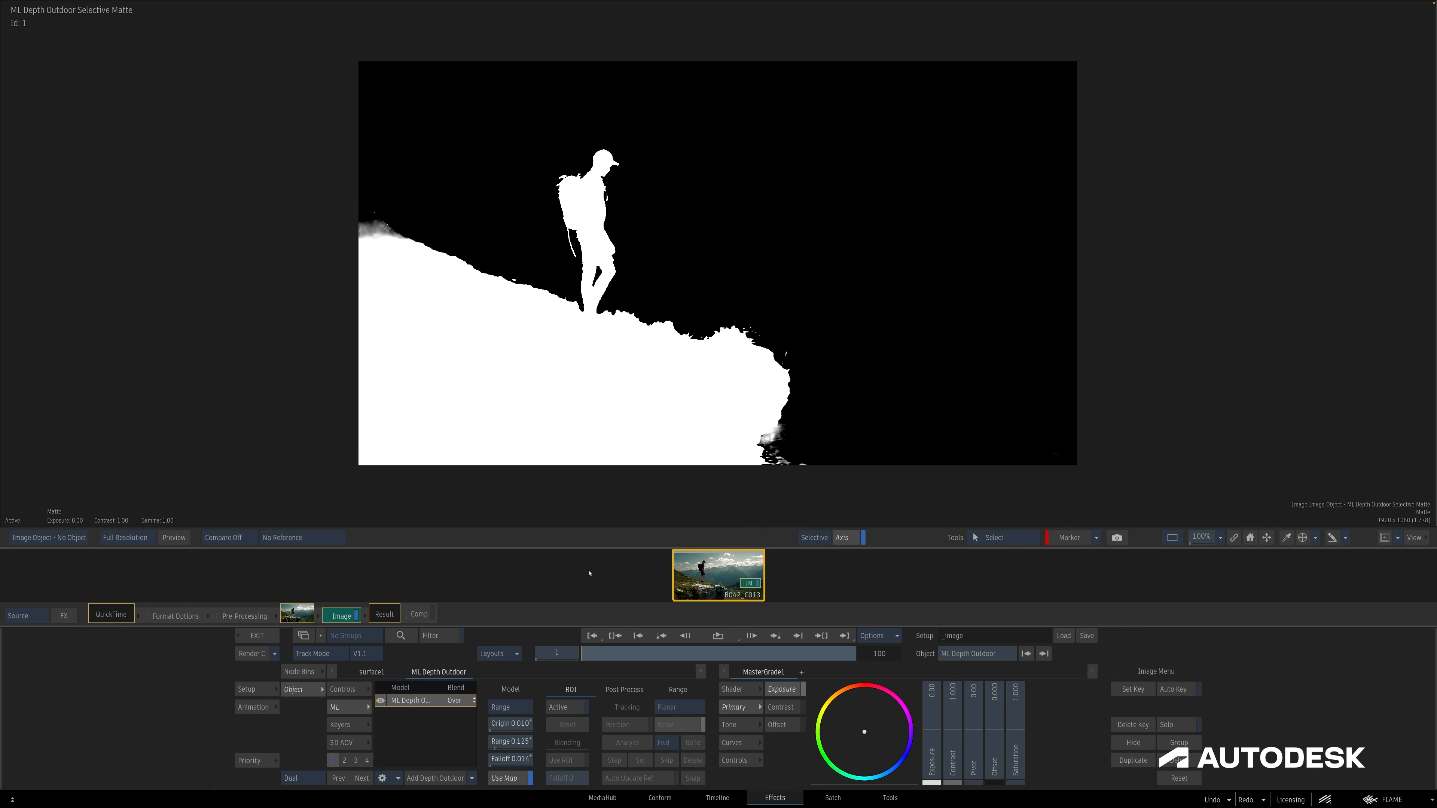
left_click(520, 708)
left_click(513, 708)
left_click_drag(512, 729, 1267, 688)
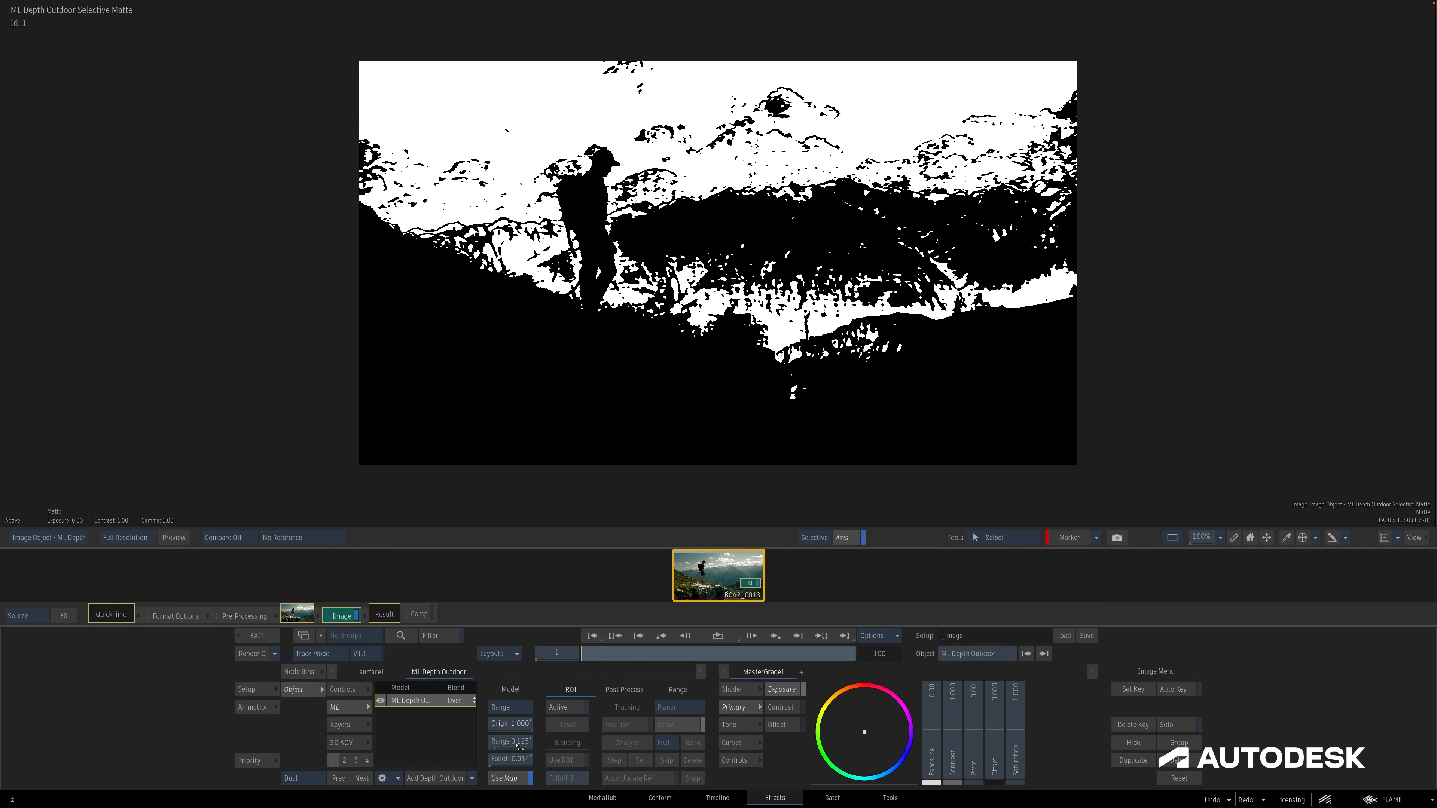
left_click_drag(517, 746, 293, 719)
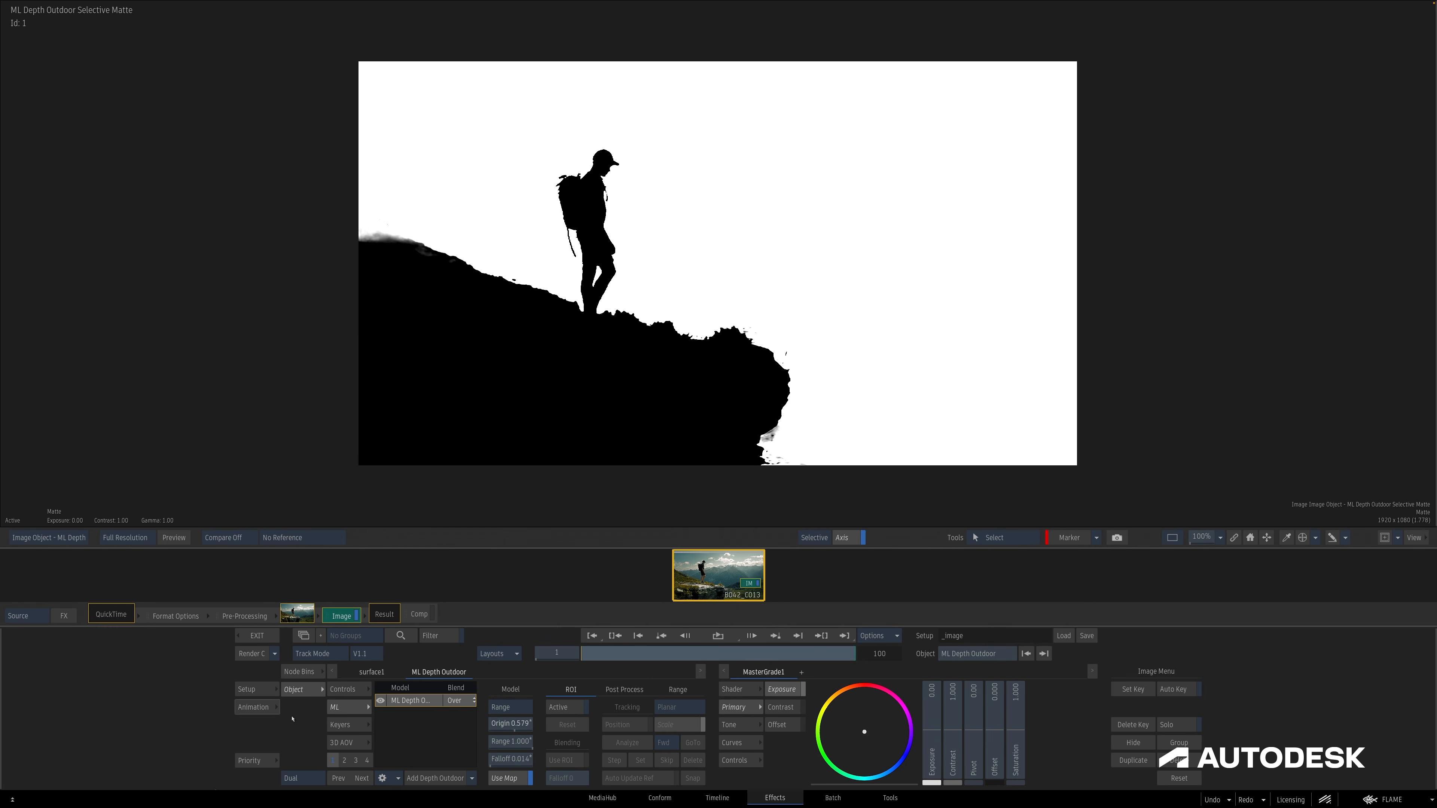
left_click_drag(514, 760, 528, 762)
Cool the isolated sky and mountains toward blue with MasterGrade1's exposure and tone colour controls.
key("F4")
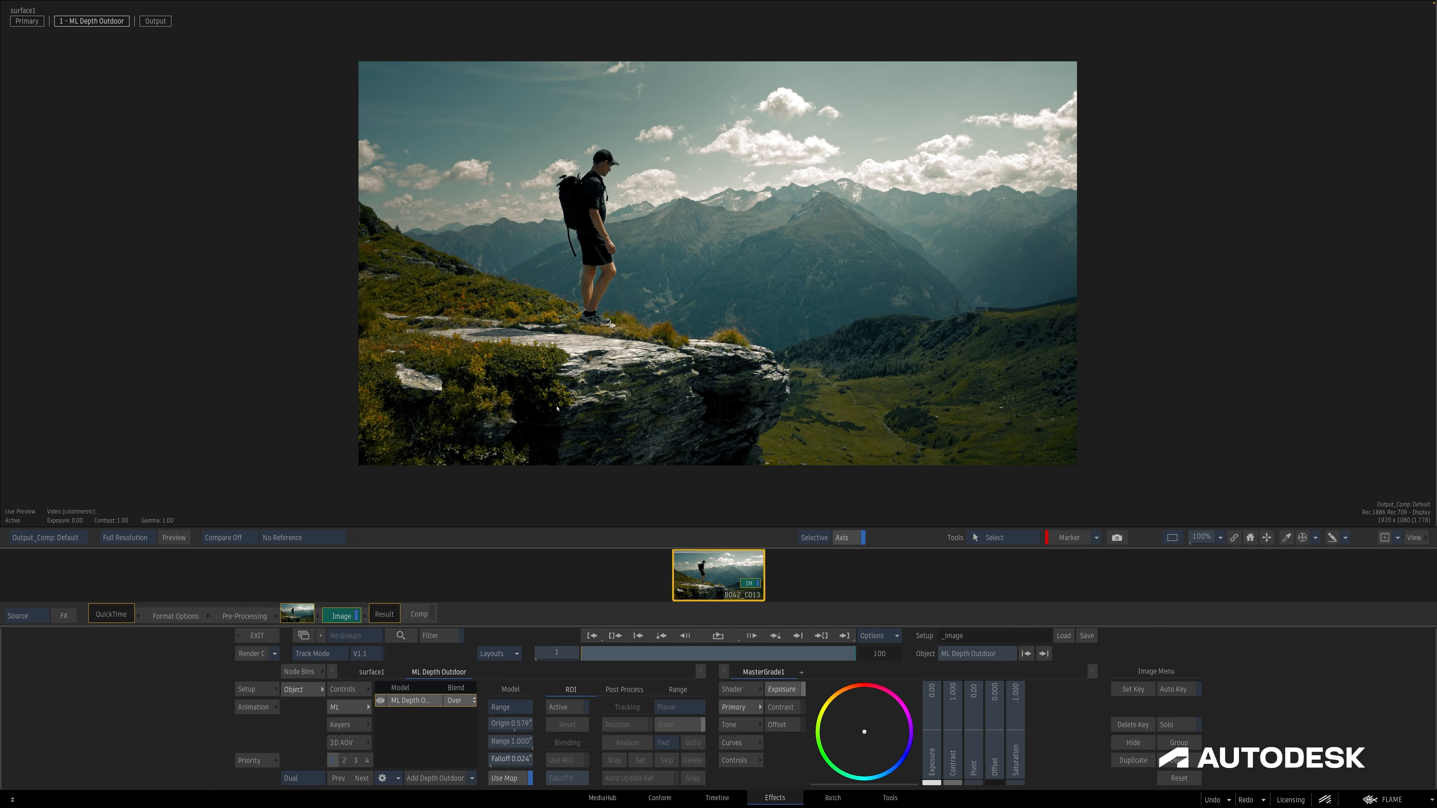
left_click_drag(859, 721, 887, 765)
left_click(728, 724)
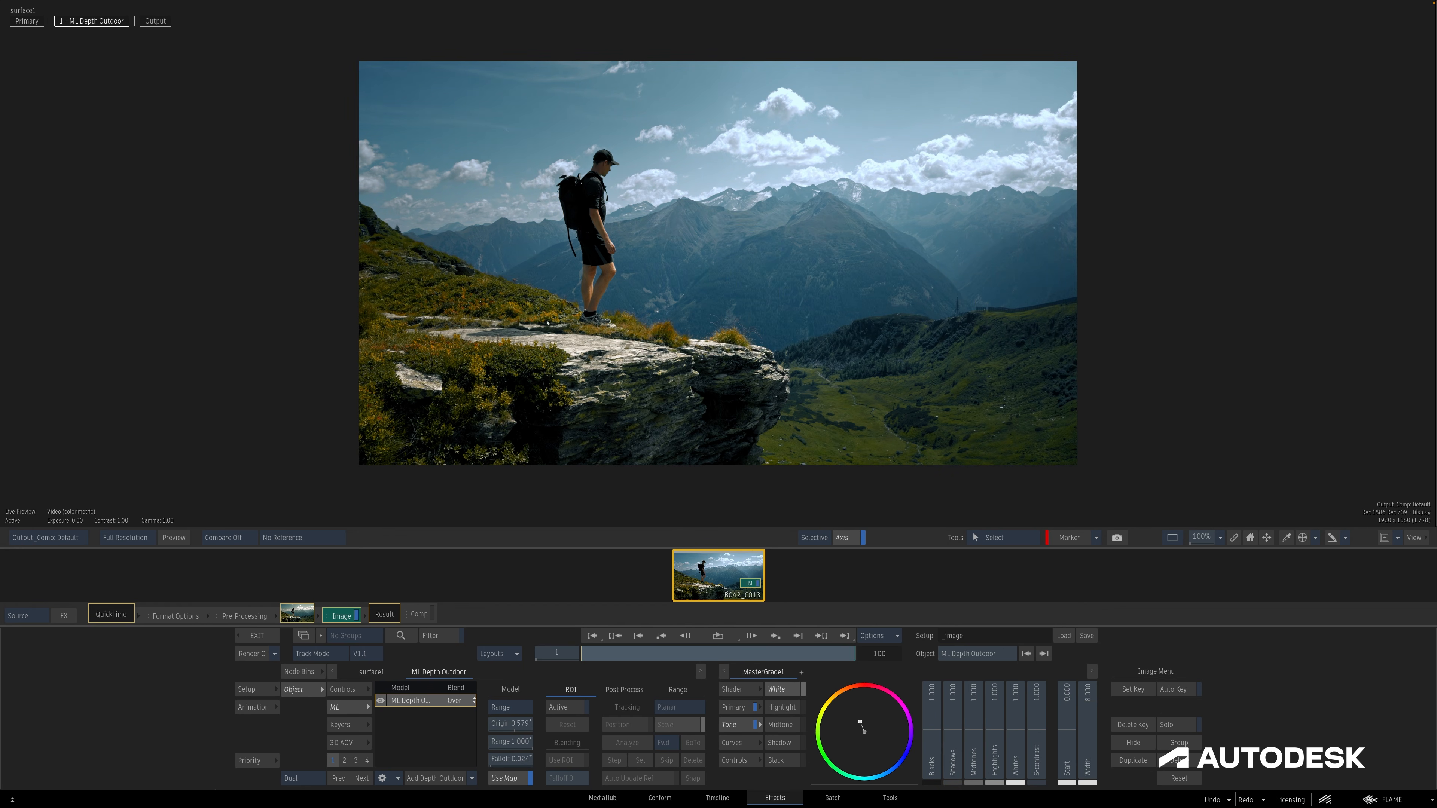
key("h")
key("h")
left_click_drag(547, 323, 736, 275)
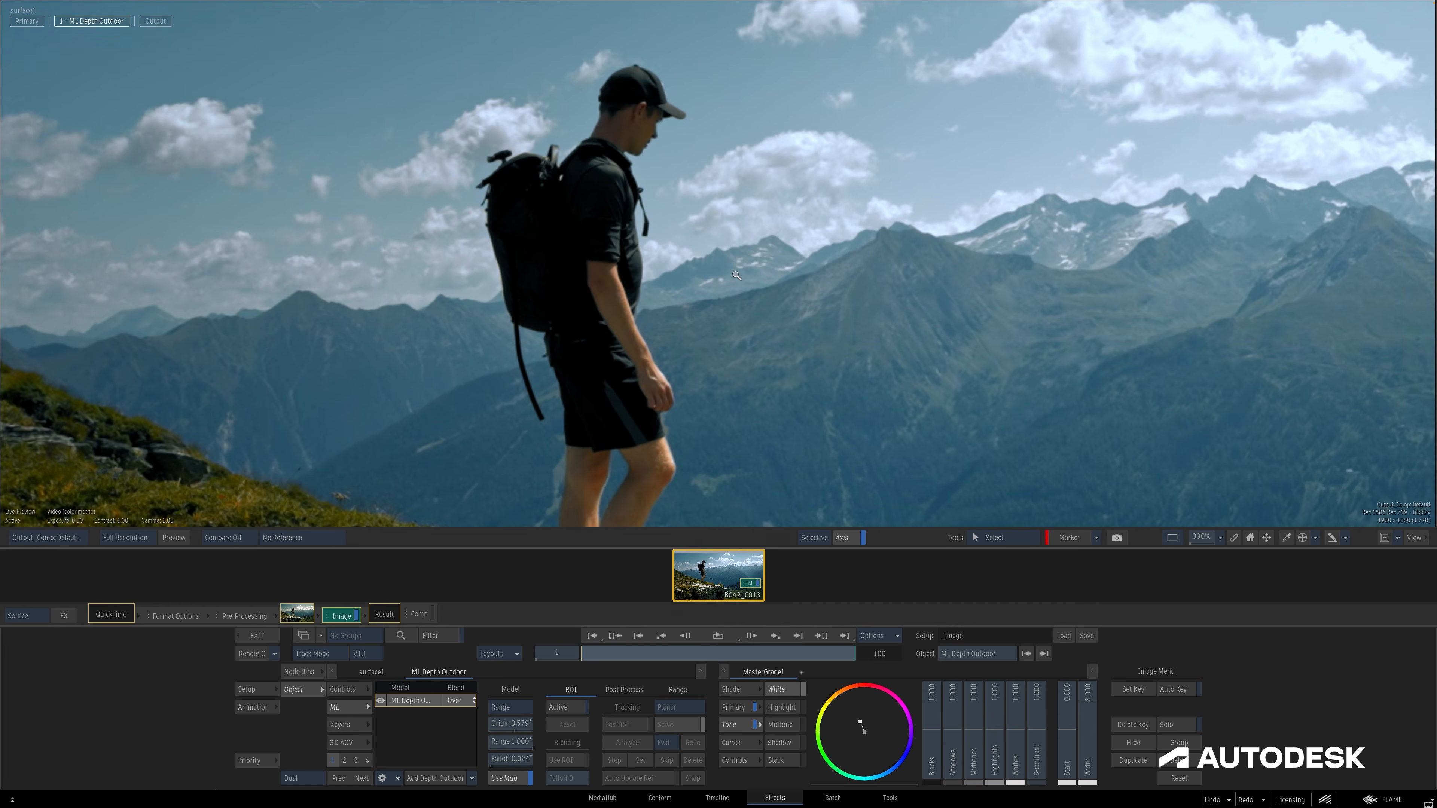
scroll(737, 276, "up", 1)
Place the A004_C023 clip in the Action schematic, add a Z-Depth map to its surface and open the map's controls.
left_click(260, 654)
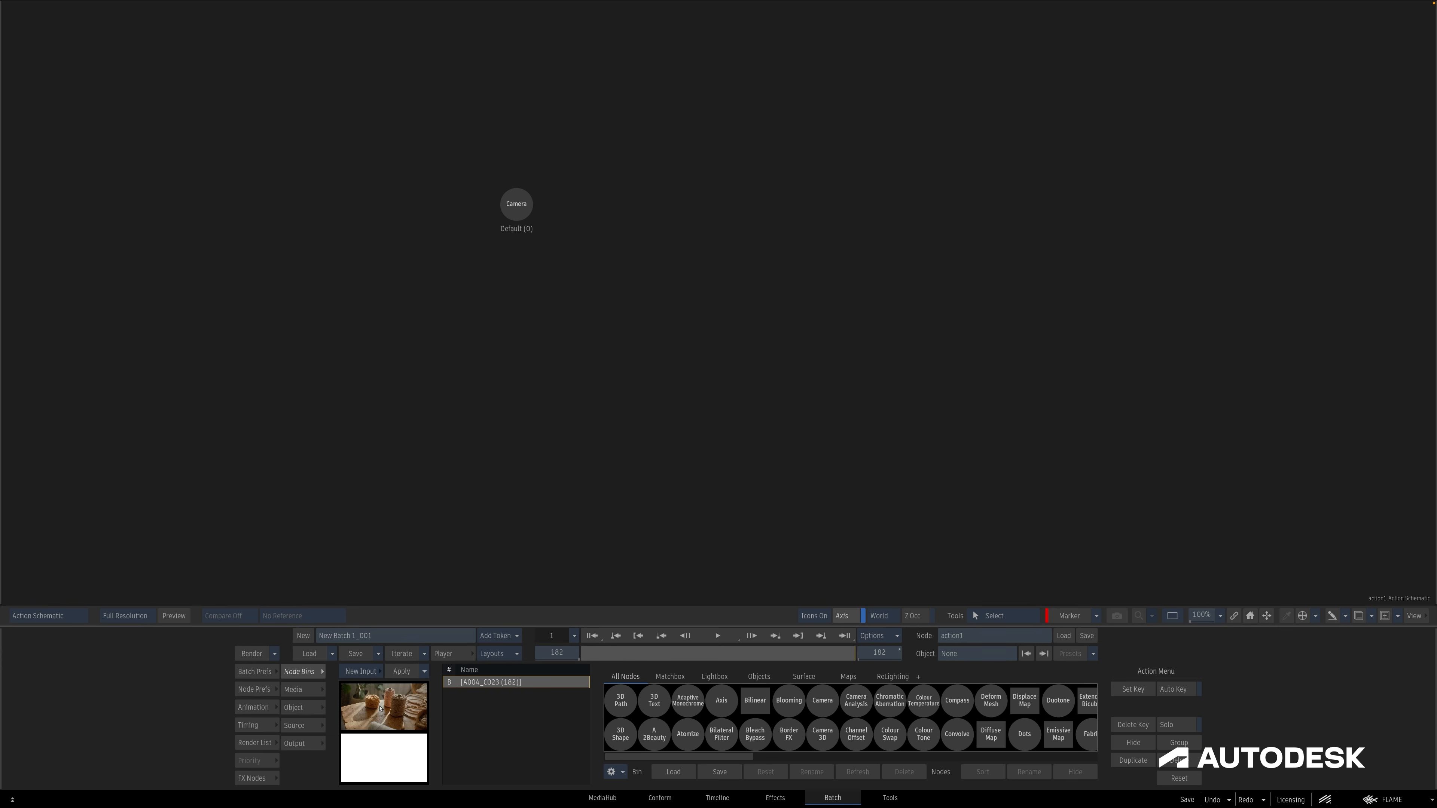
left_click_drag(381, 709, 786, 287)
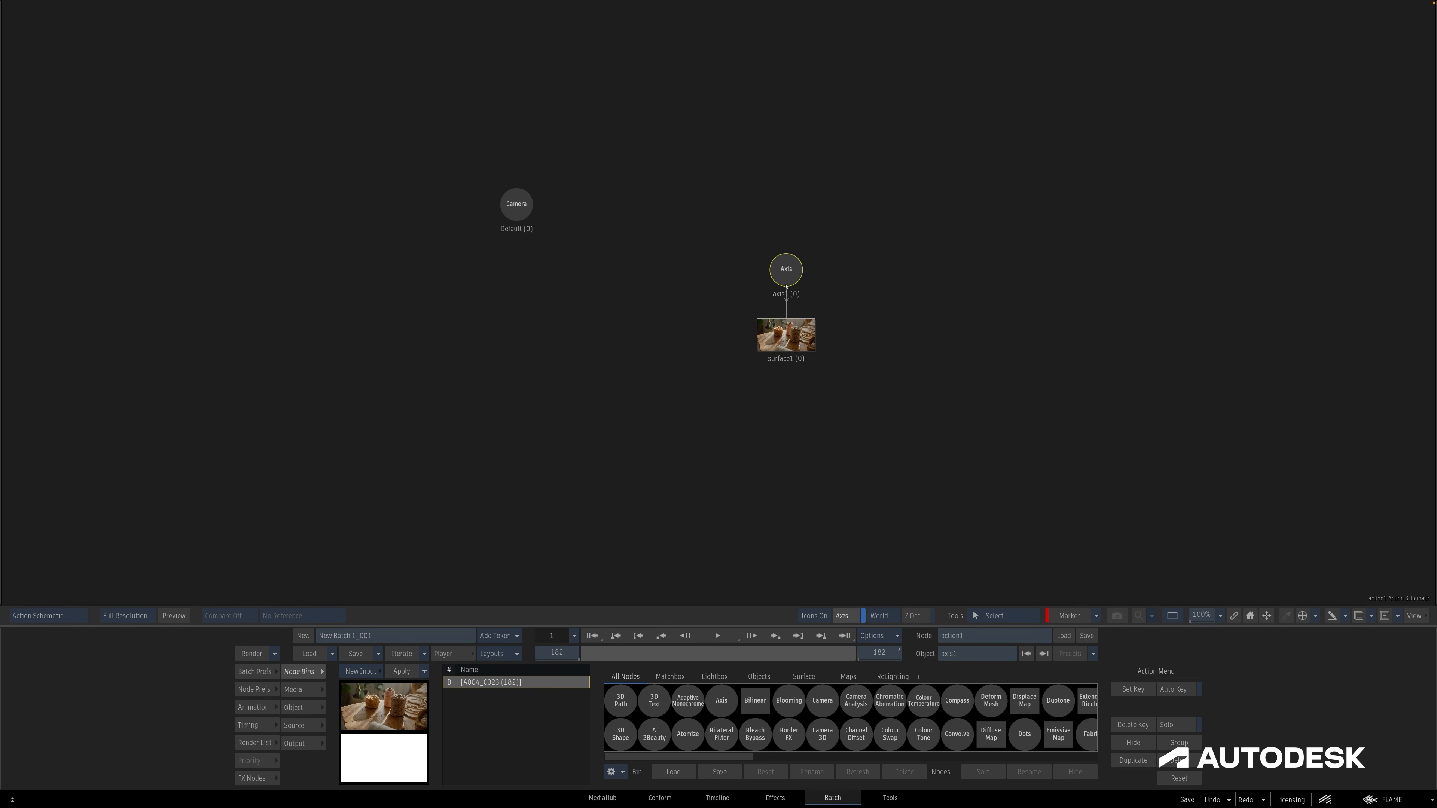
right_click(786, 340)
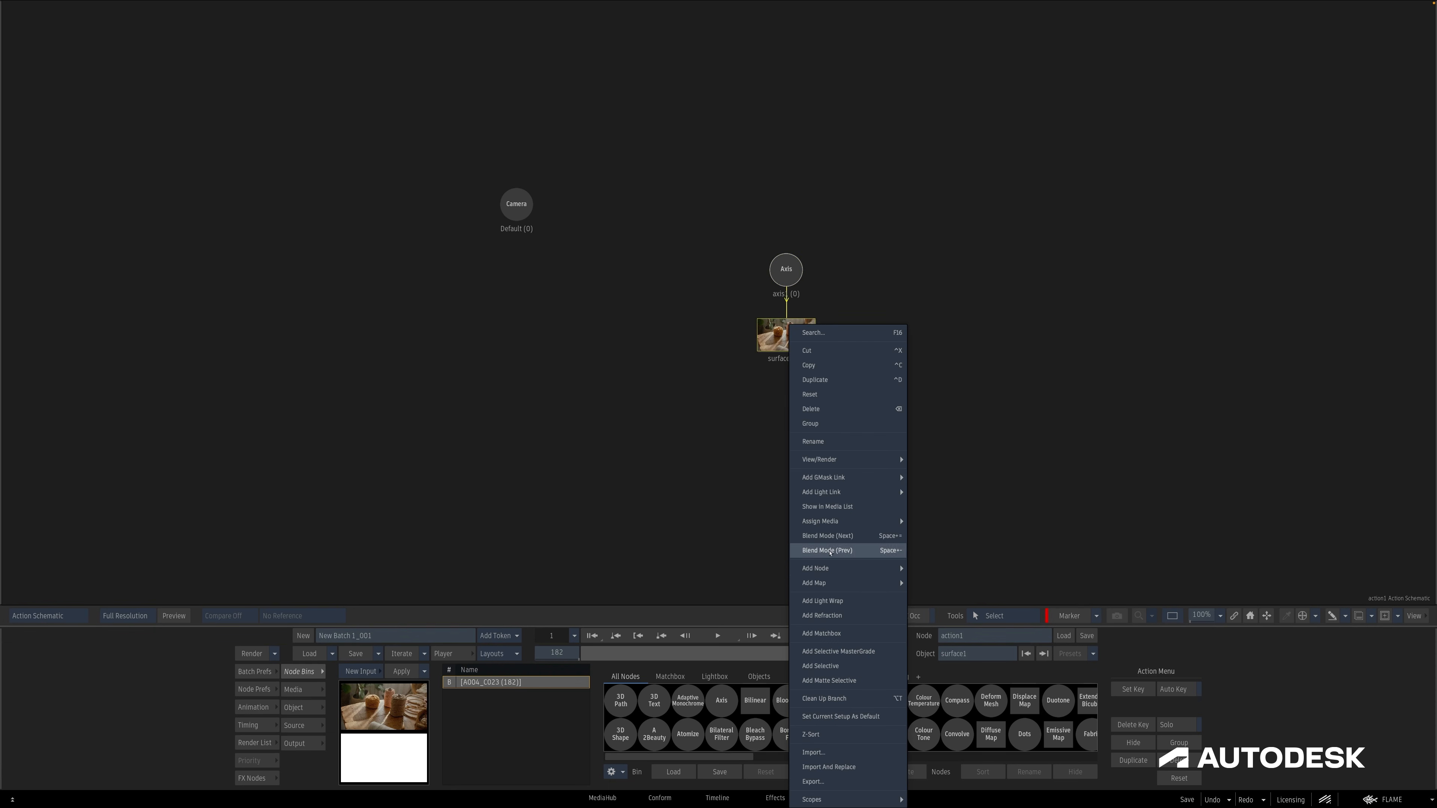
mouse_move(872, 583)
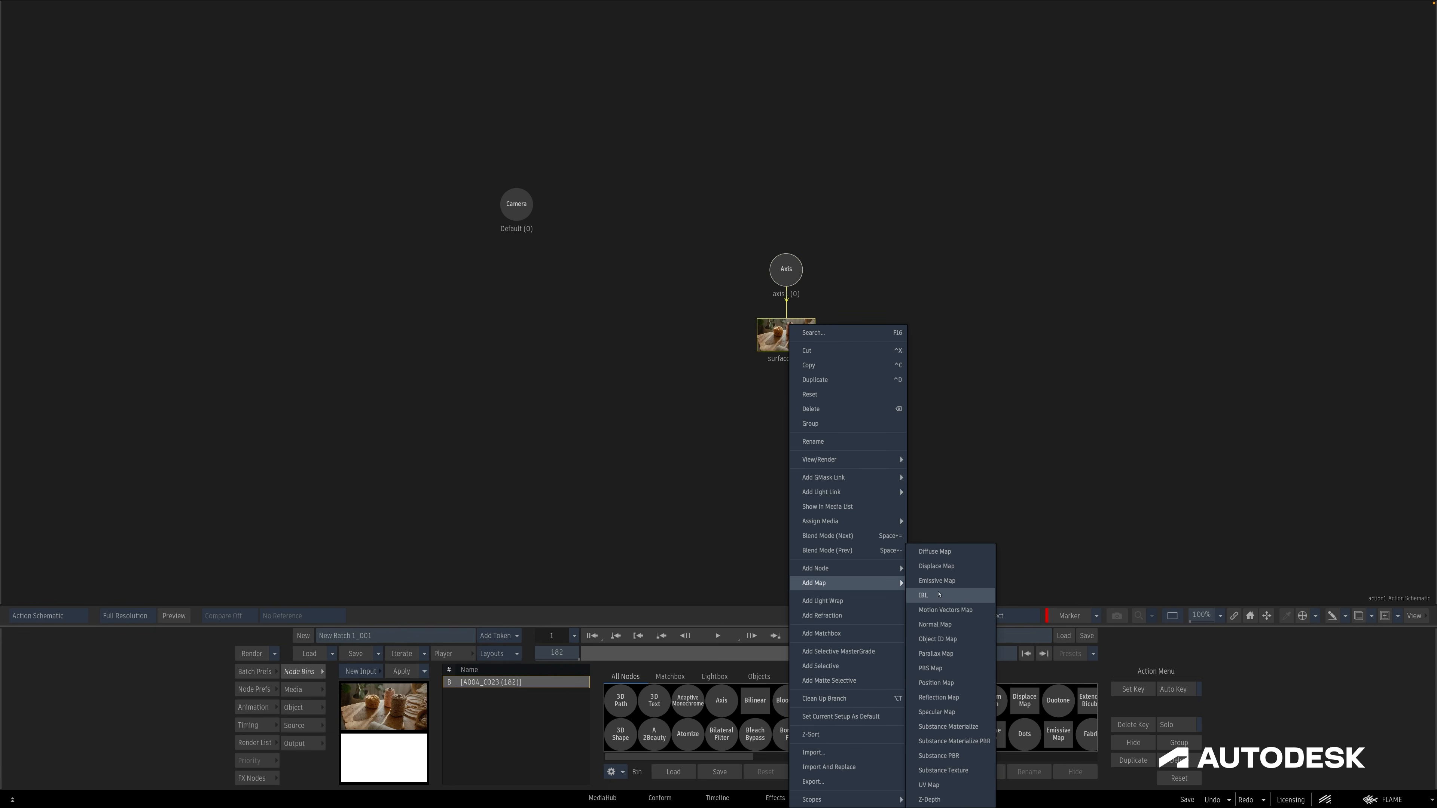
left_click(935, 800)
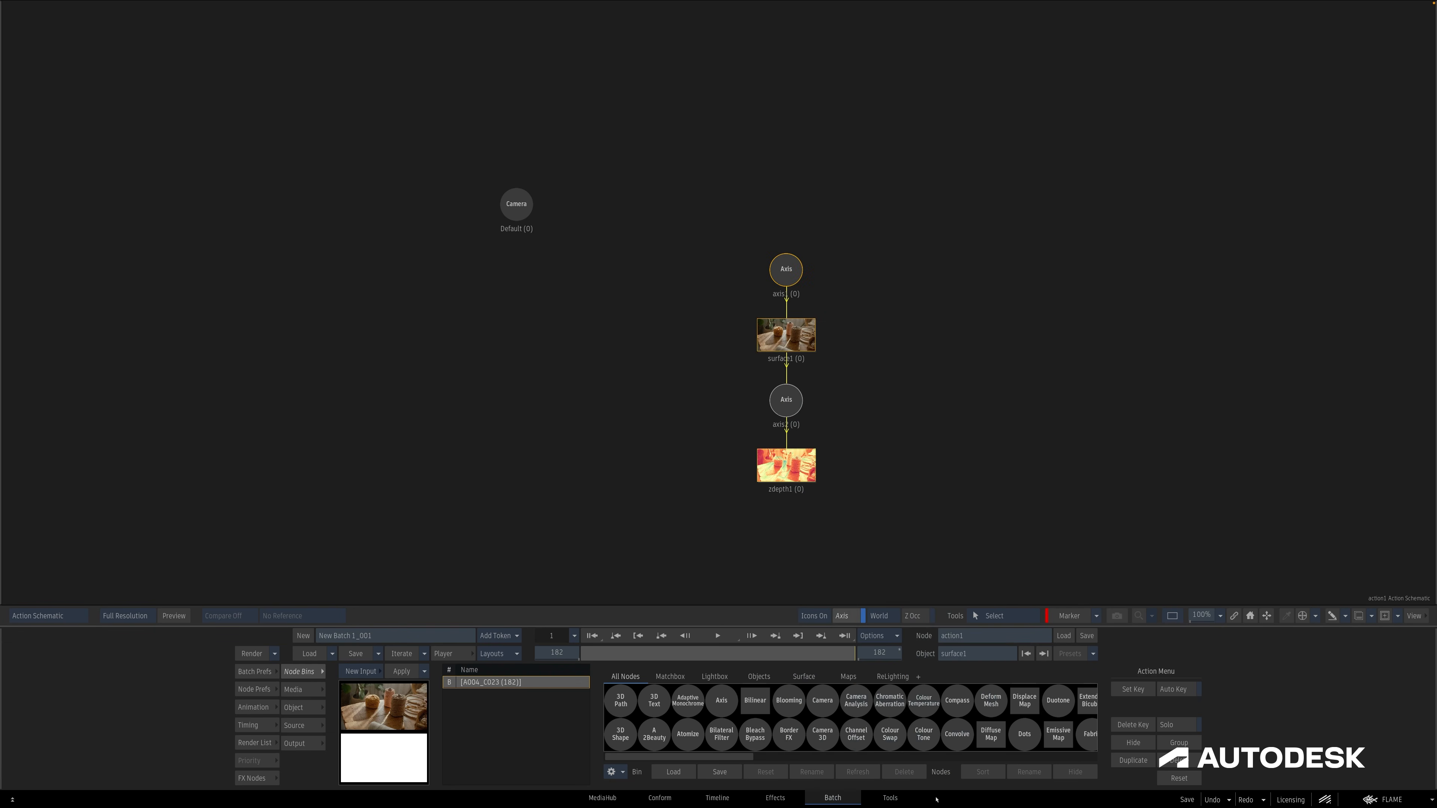
double_click(793, 470)
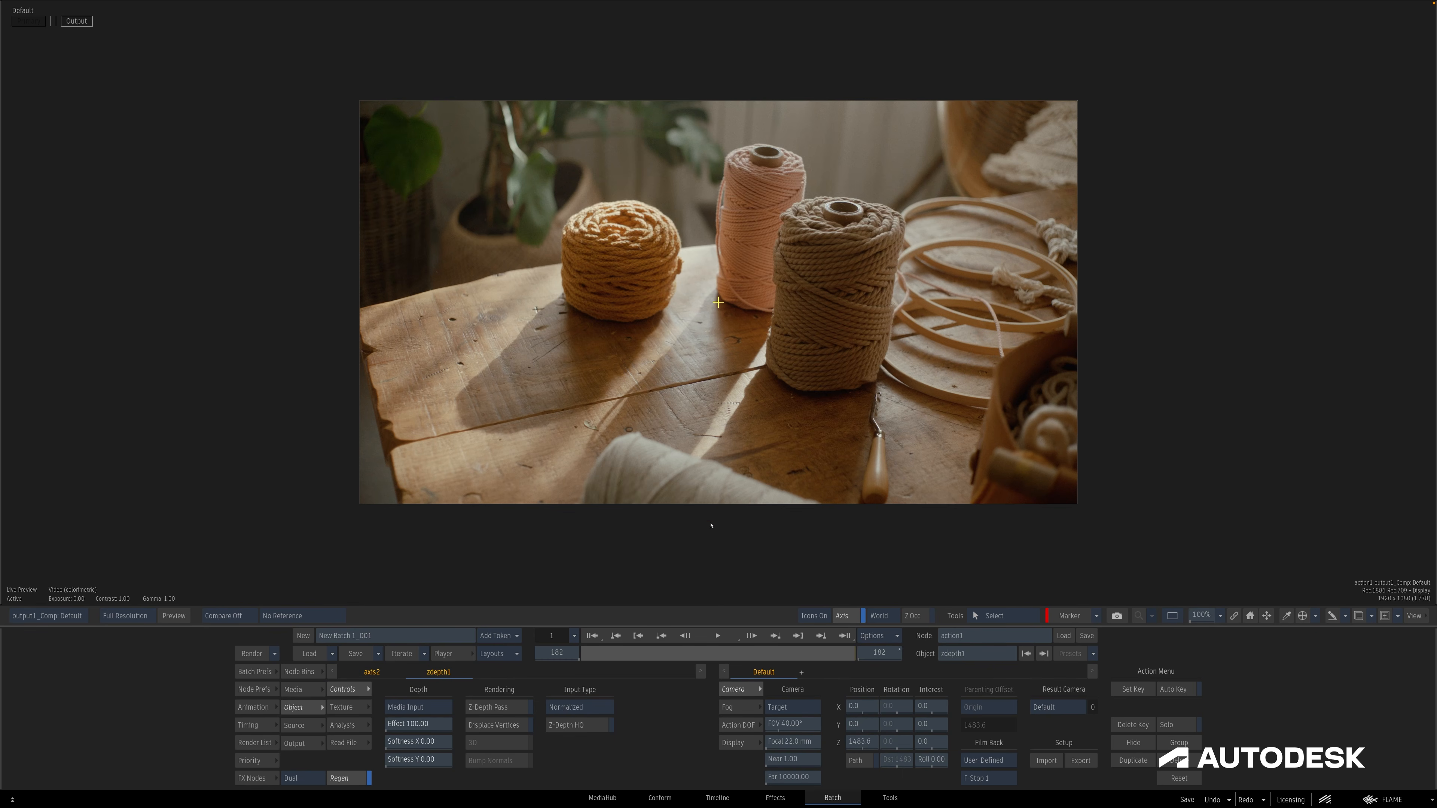
Generate the Z-Depth map with ML Depth Indoor and check it across the clip, displaying it in greyscale.
left_click(441, 709)
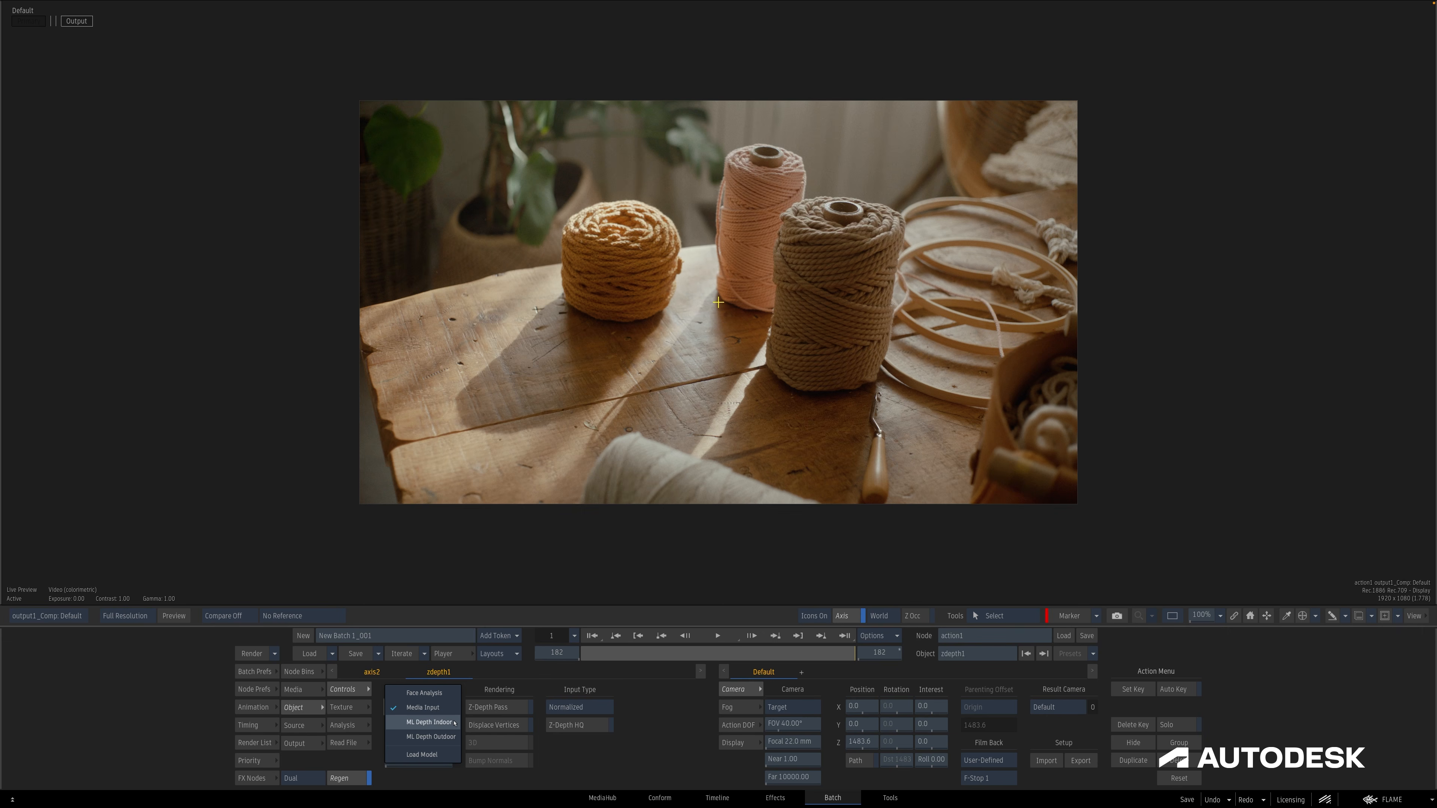
left_click(454, 723)
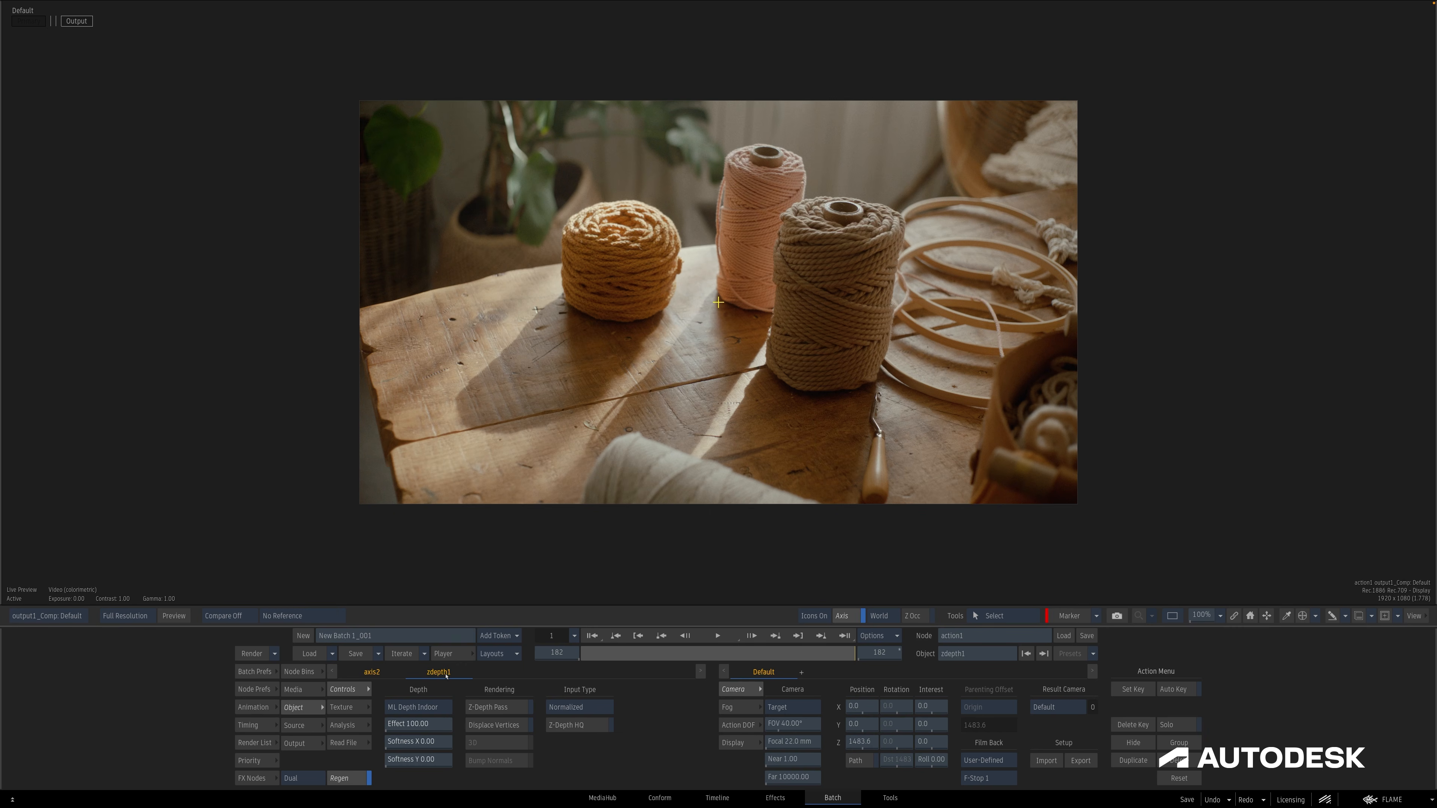
key("F8")
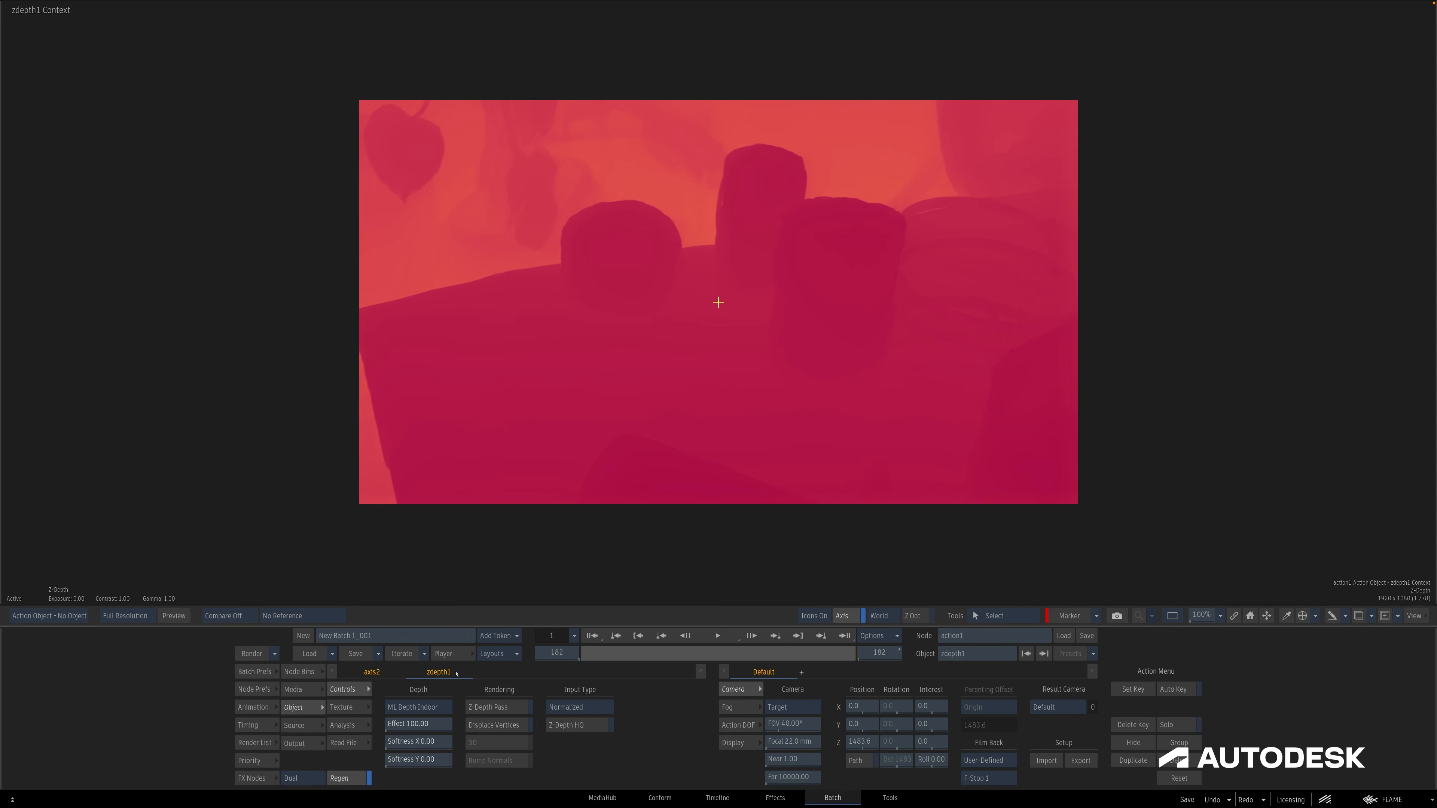
left_click_drag(832, 651, 484, 633)
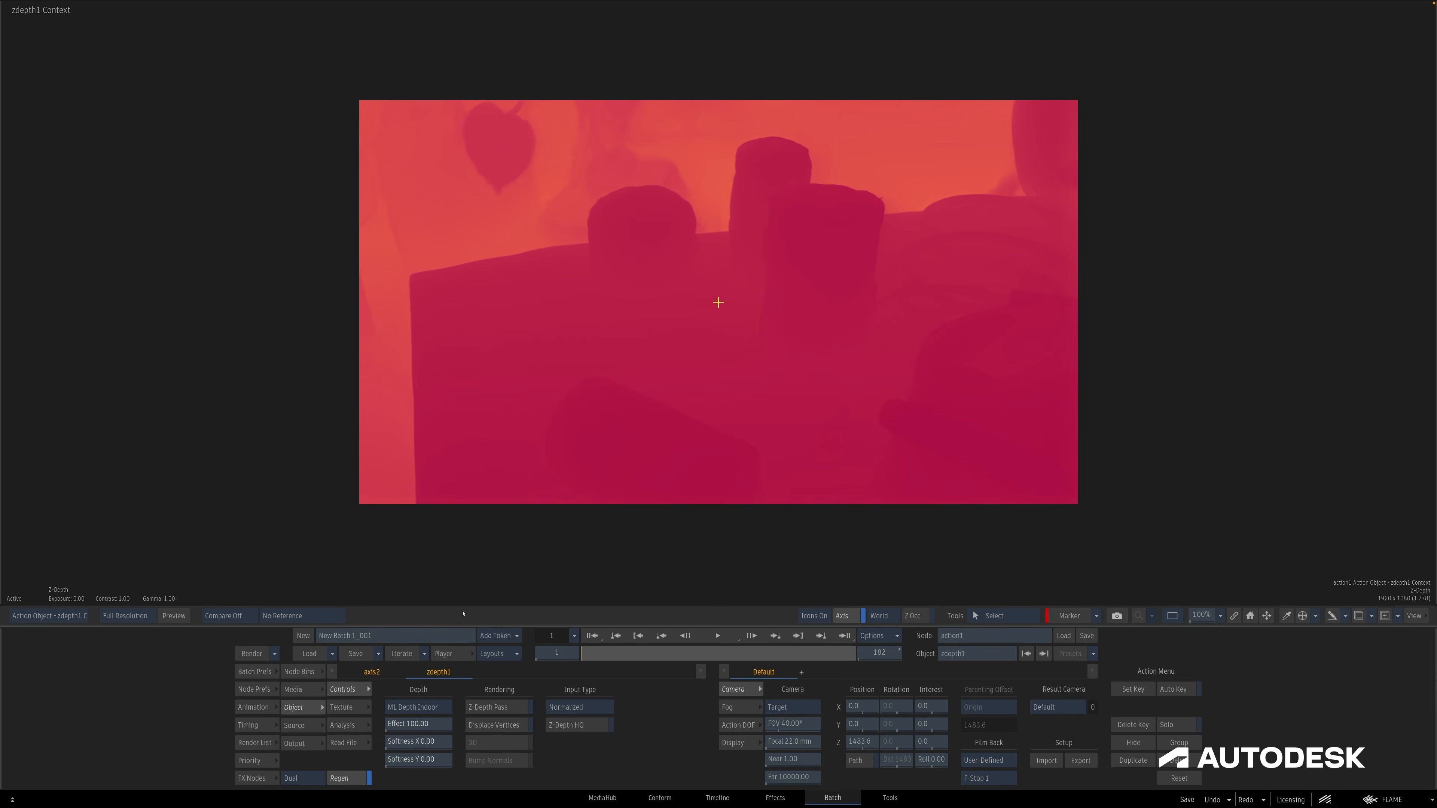
left_click(65, 590)
left_click(57, 573)
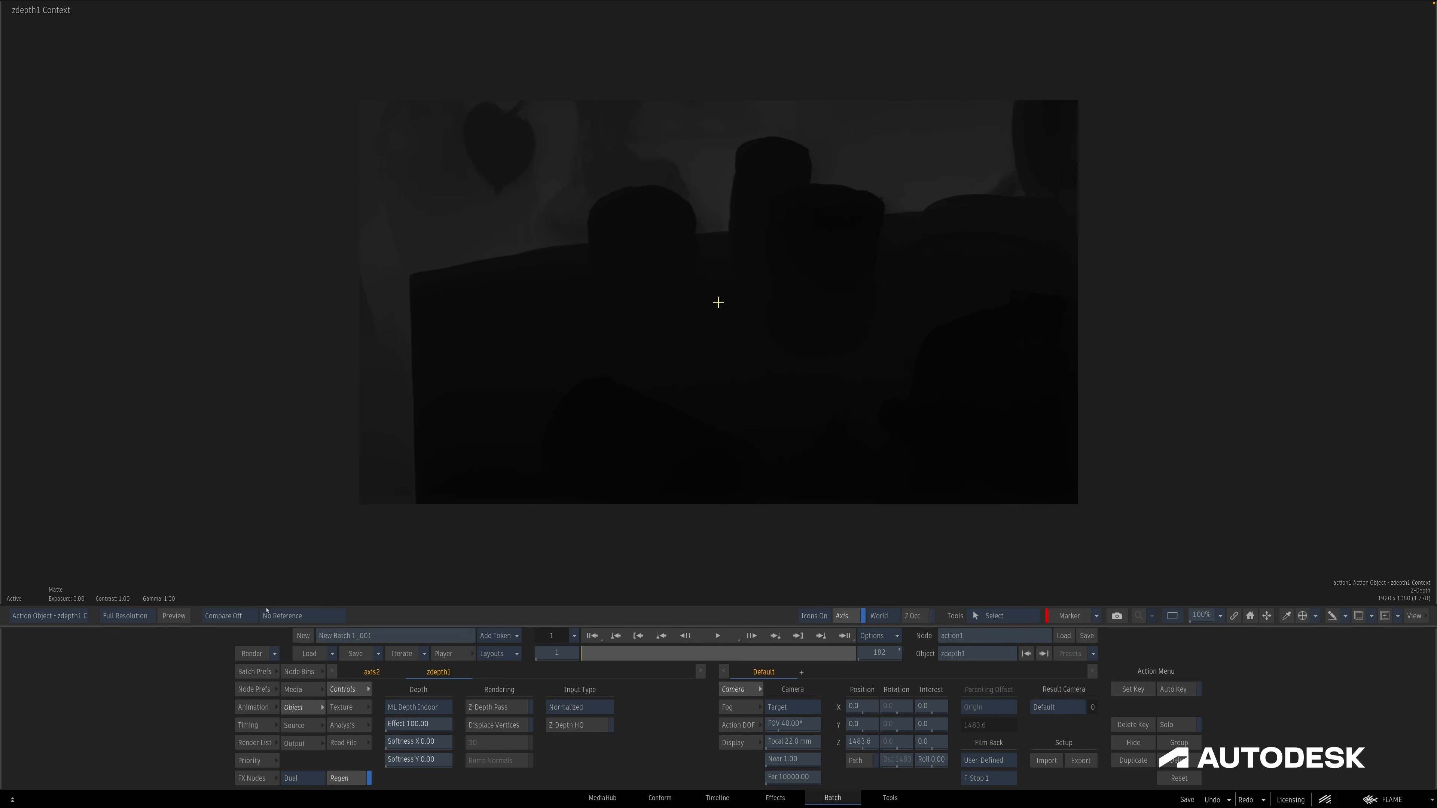
Try Effect 9.00 and Softness X 42.00, Y 55.00 on the Z-Depth map, resetting each value.
left_click_drag(437, 725, 389, 722)
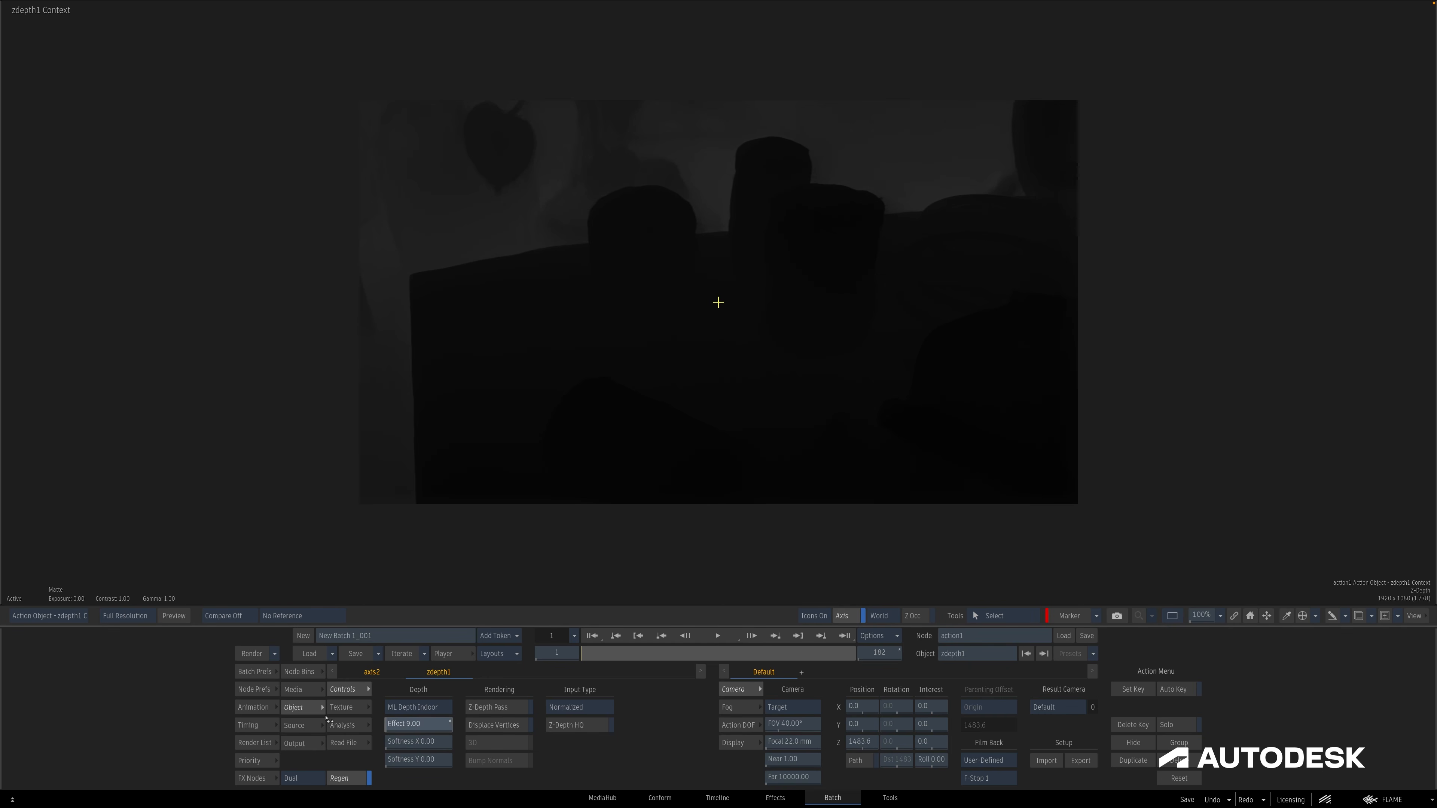
left_click(430, 728, "ctrl")
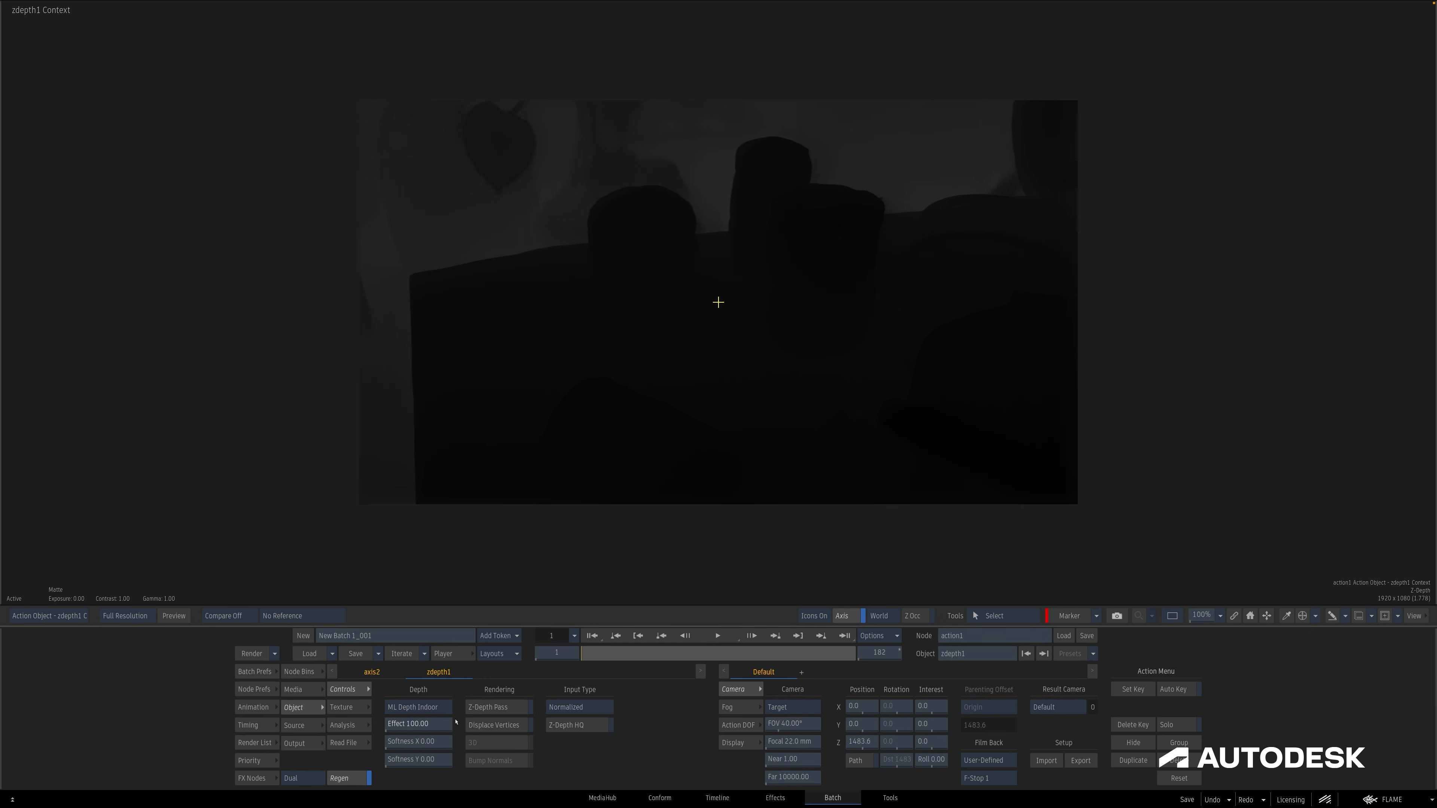
left_click_drag(430, 745, 453, 761)
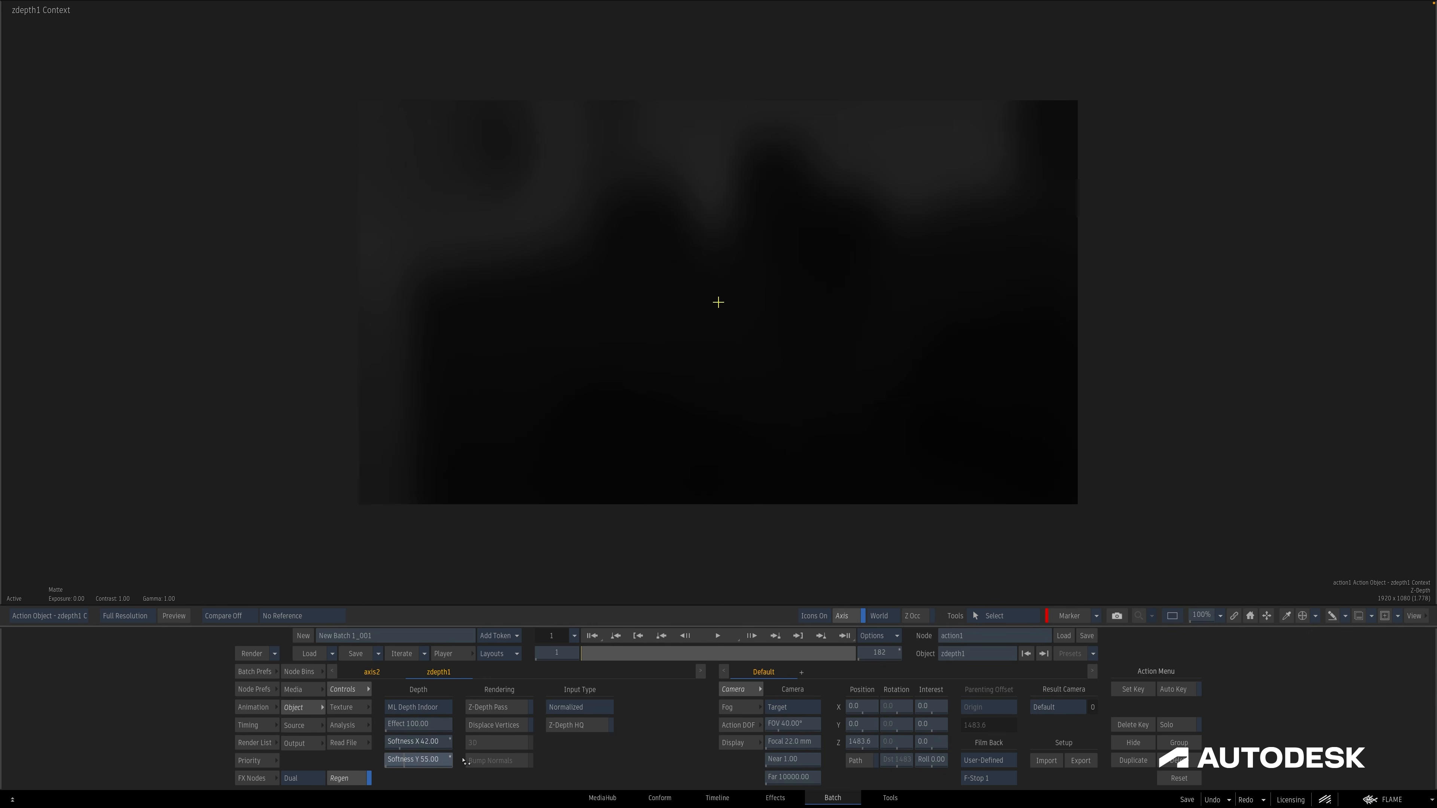
left_click(433, 759, "ctrl")
left_click(430, 742, "ctrl")
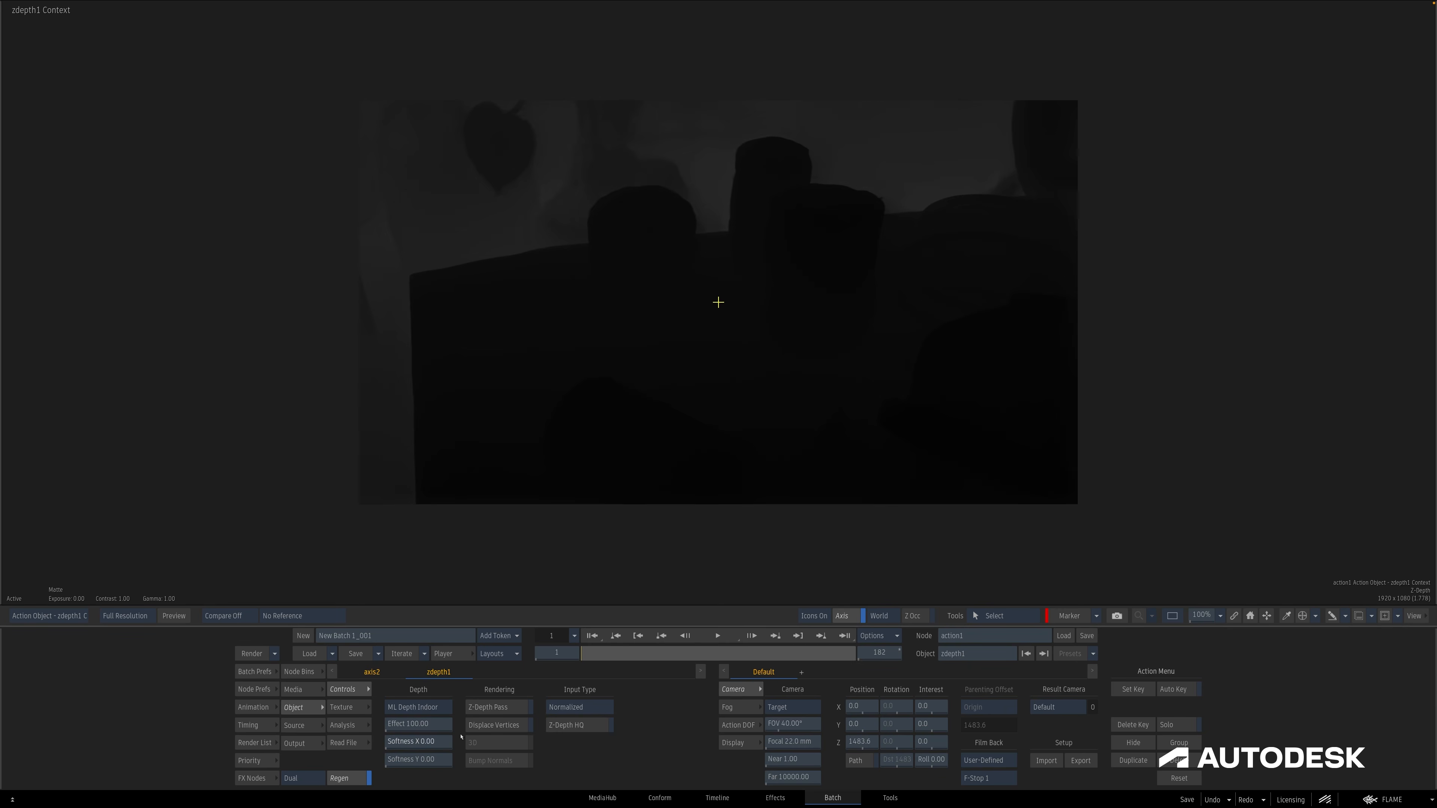
Enable Z-Depth Pass on the map and select Z-Depth among the Action output's render passes.
left_click(521, 708)
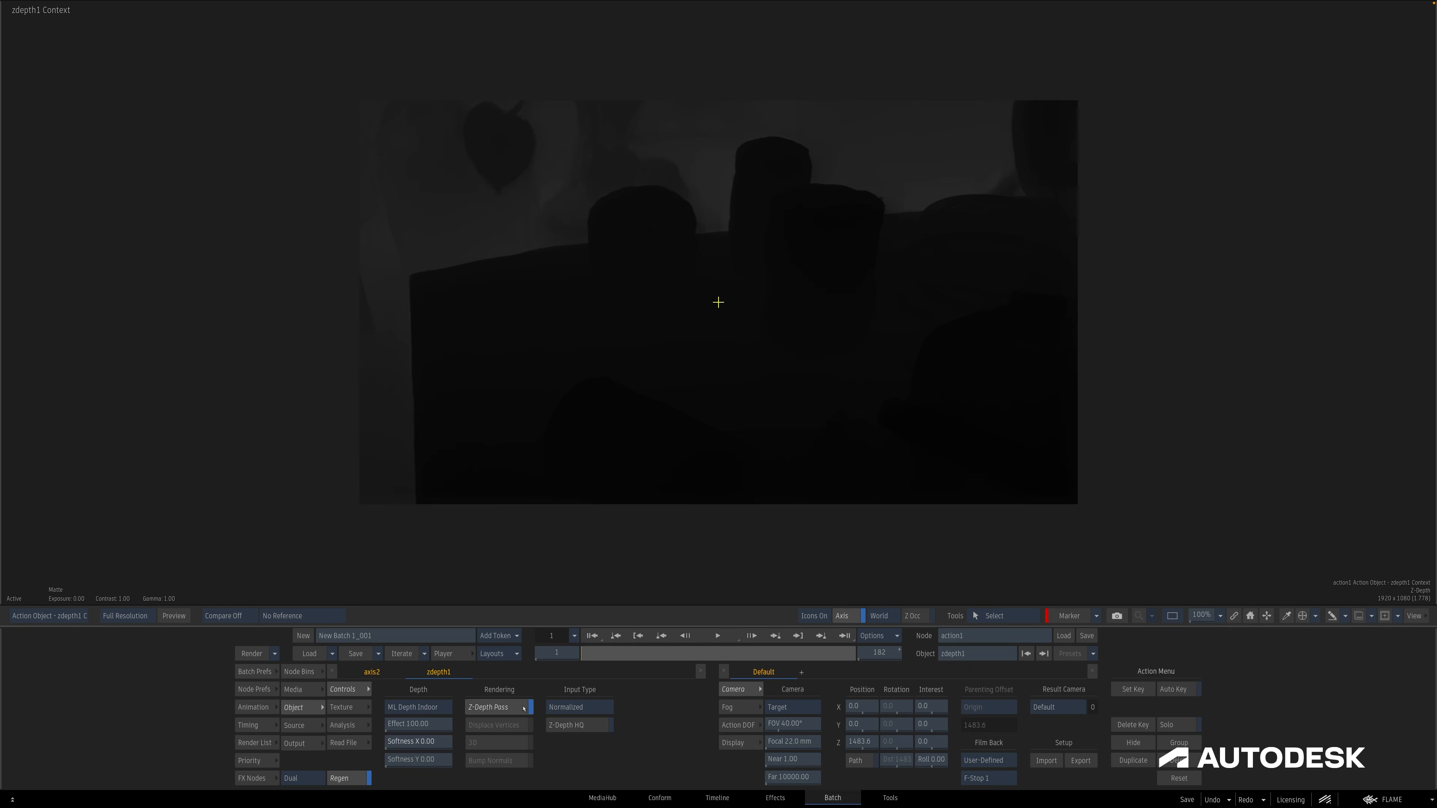
left_click(304, 745)
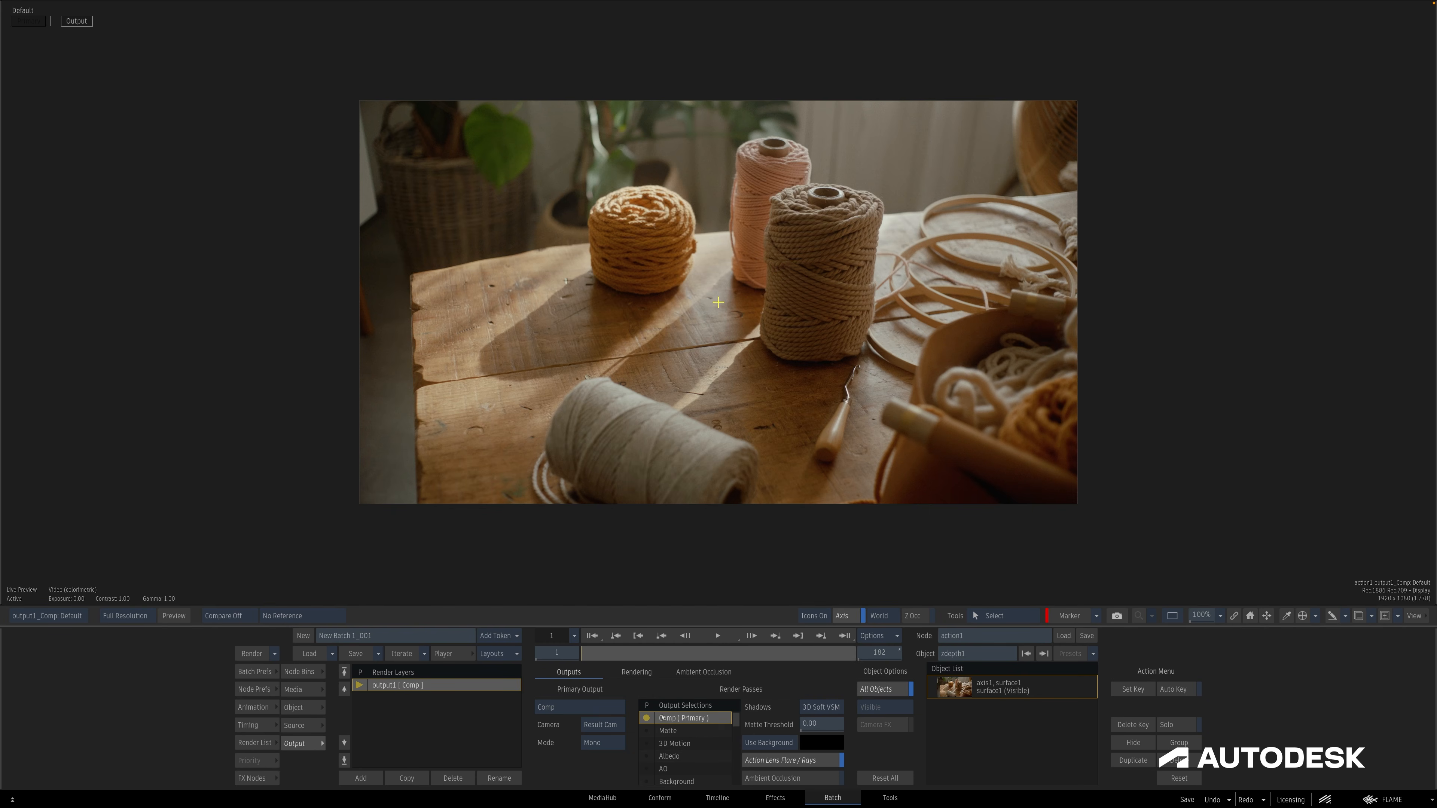
left_click_drag(738, 721, 730, 781)
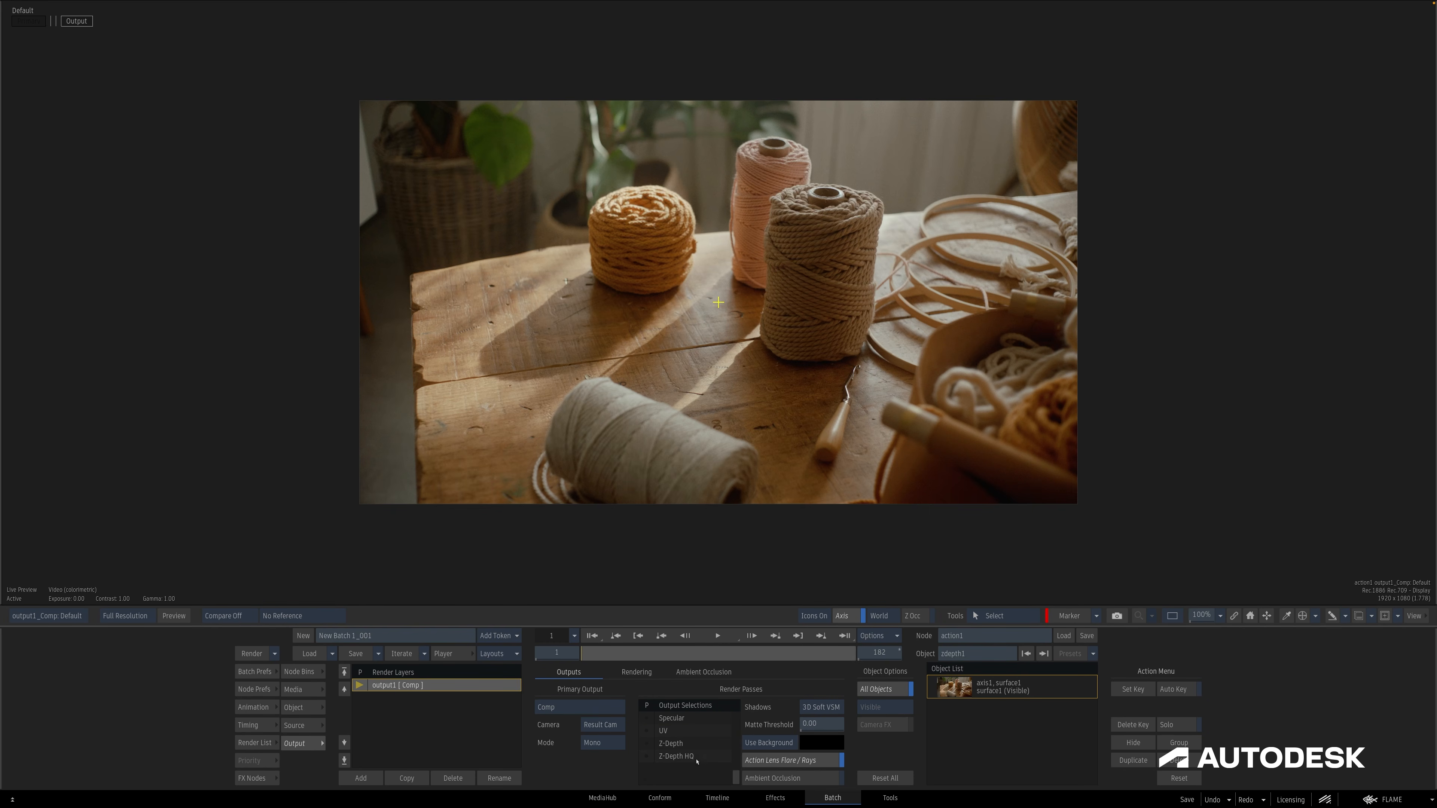
left_click(681, 744)
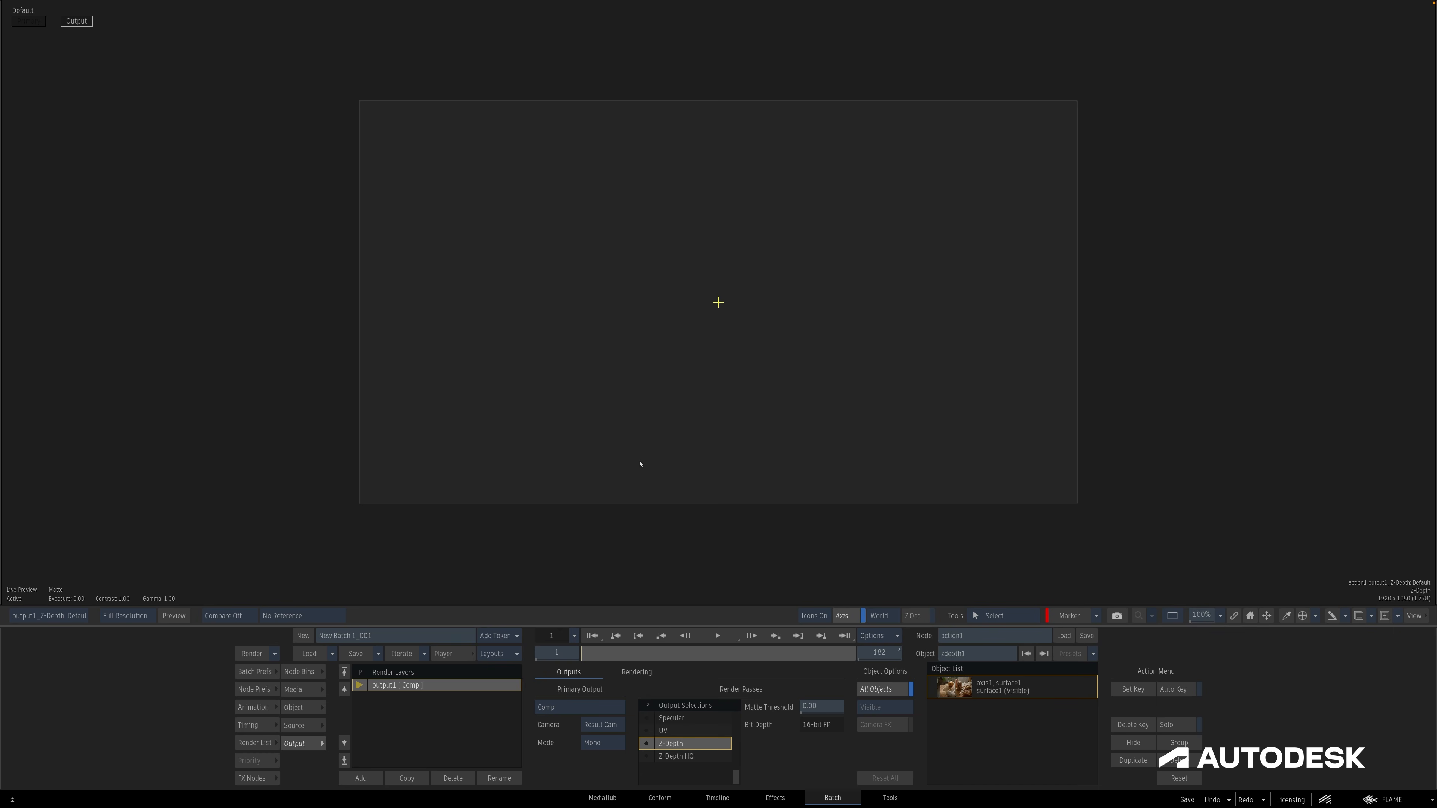
Reopen the zdepth1 controls, enable Z-Depth Pass while viewing the Z-Depth output, and return to the output settings.
key("Escape")
double_click(783, 464)
key("Escape")
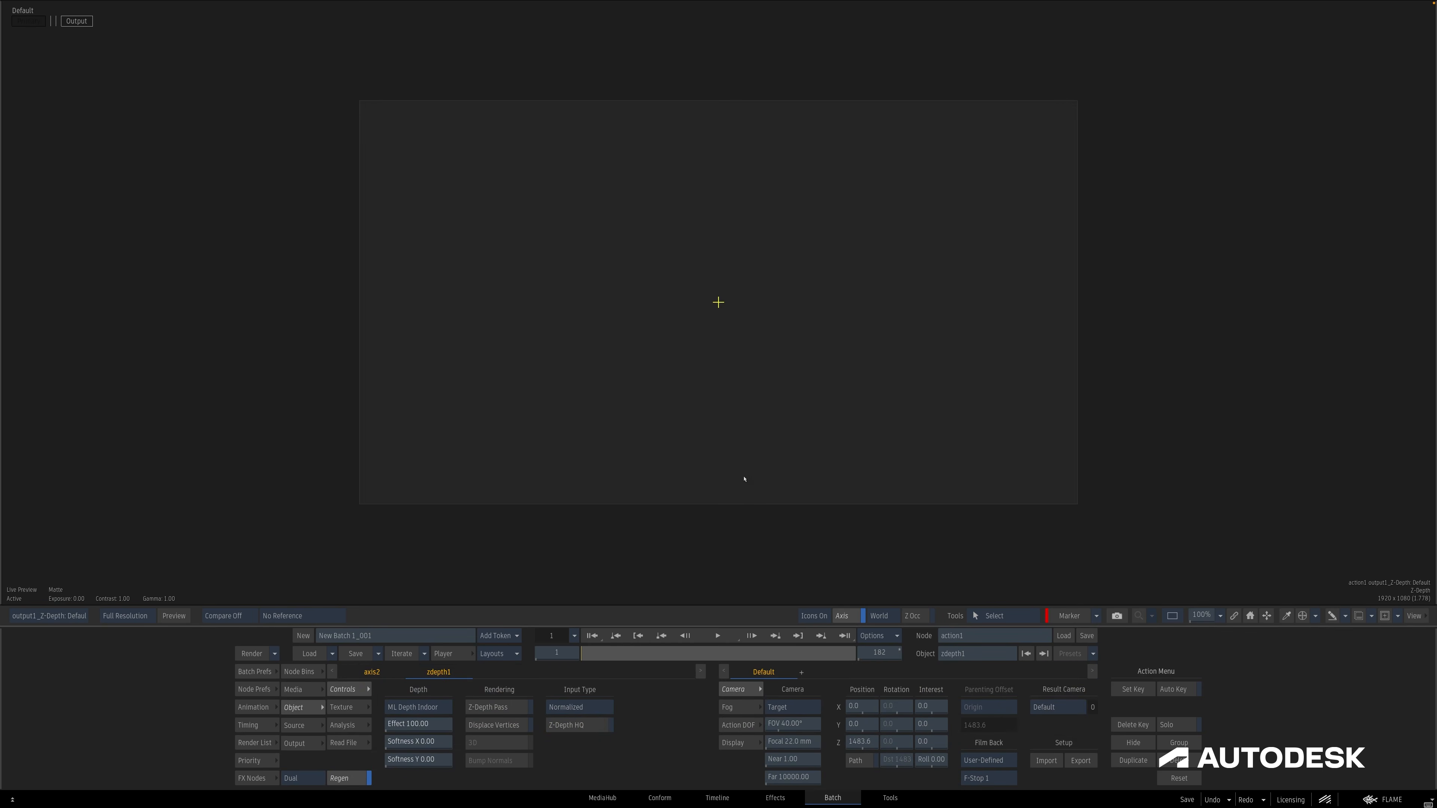
left_click(508, 711)
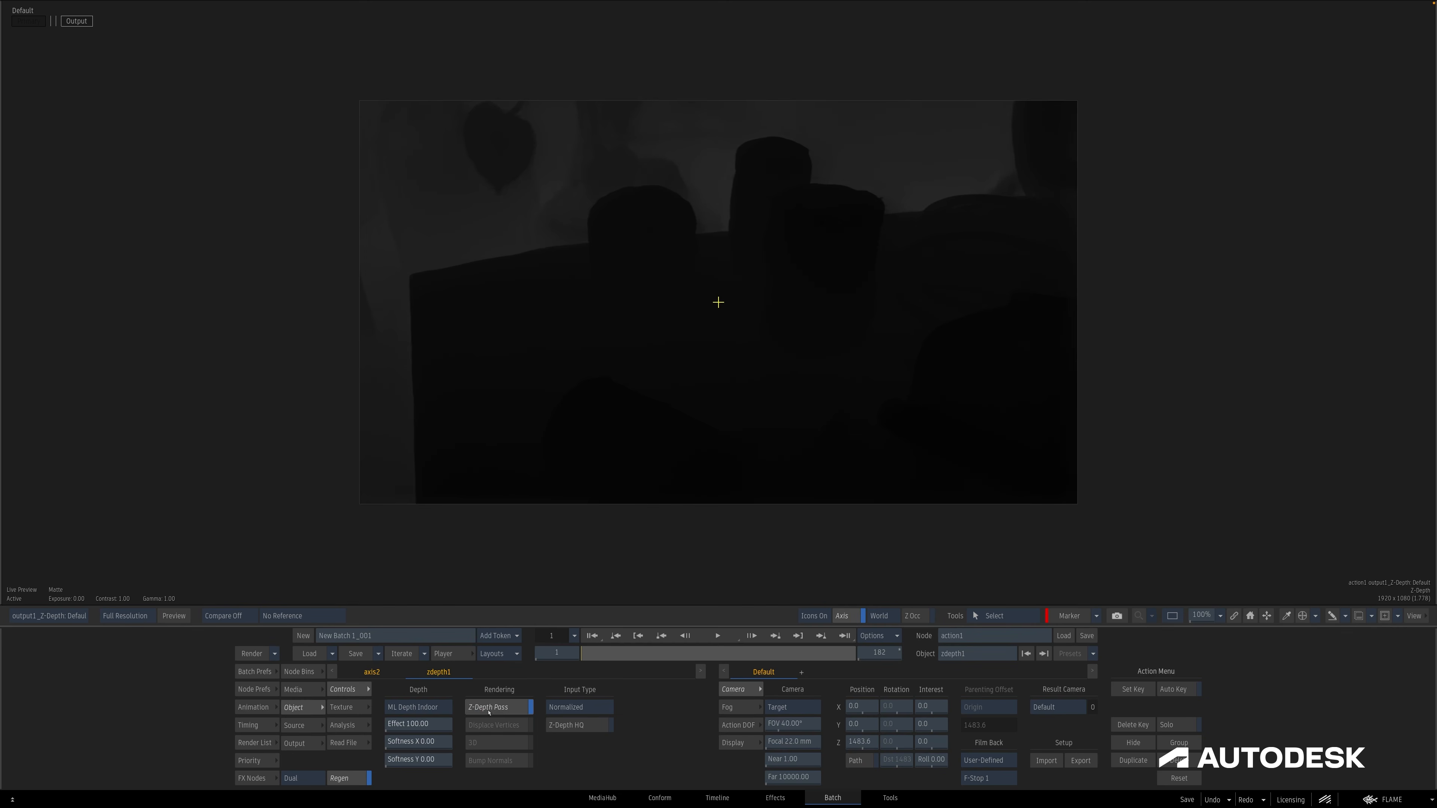
left_click(324, 745)
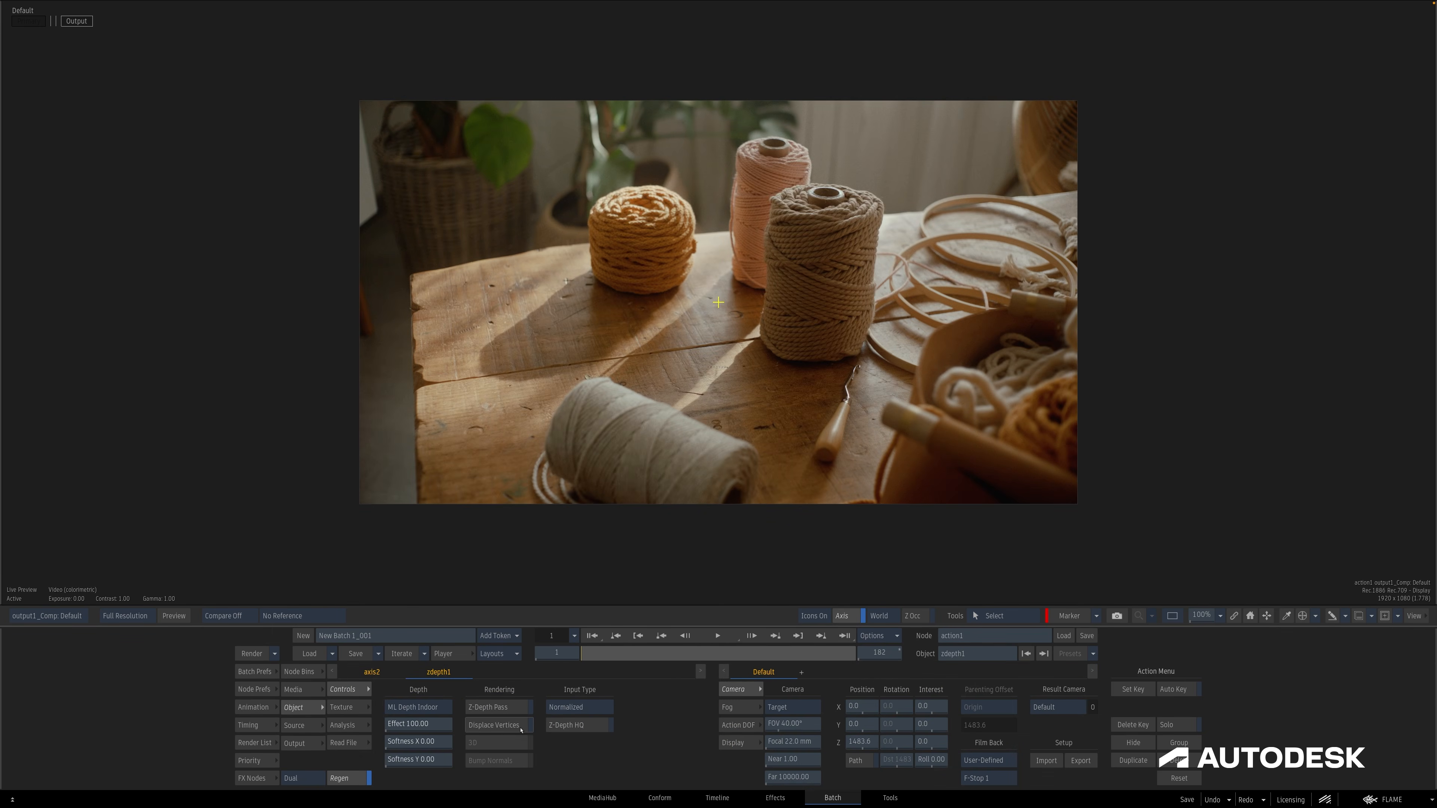
Enable Displace Vertices, 3D and Bump Normals for the Z-Depth map and try the Absolute input type.
left_click(521, 730)
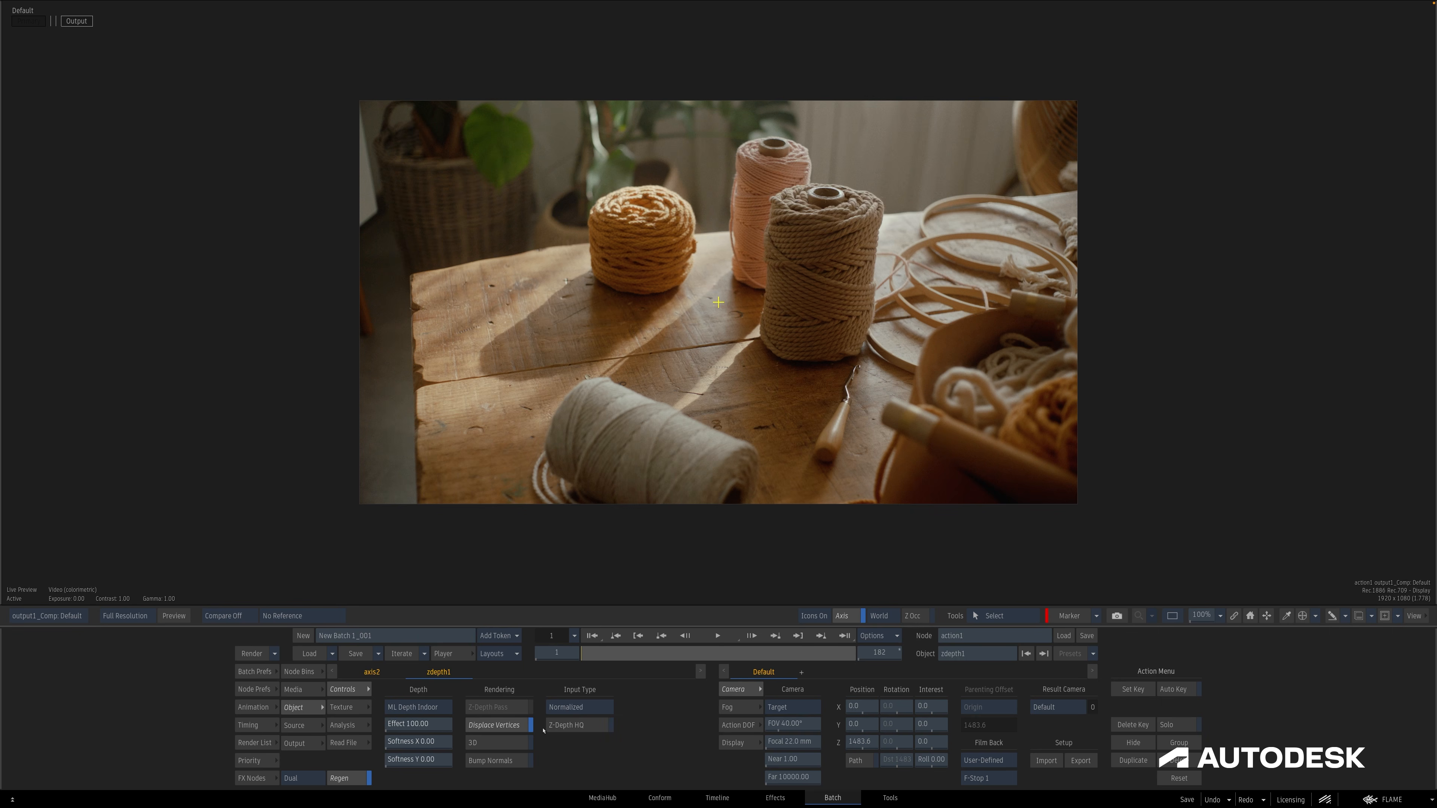
left_click(514, 746)
left_click(512, 762)
left_click(599, 710)
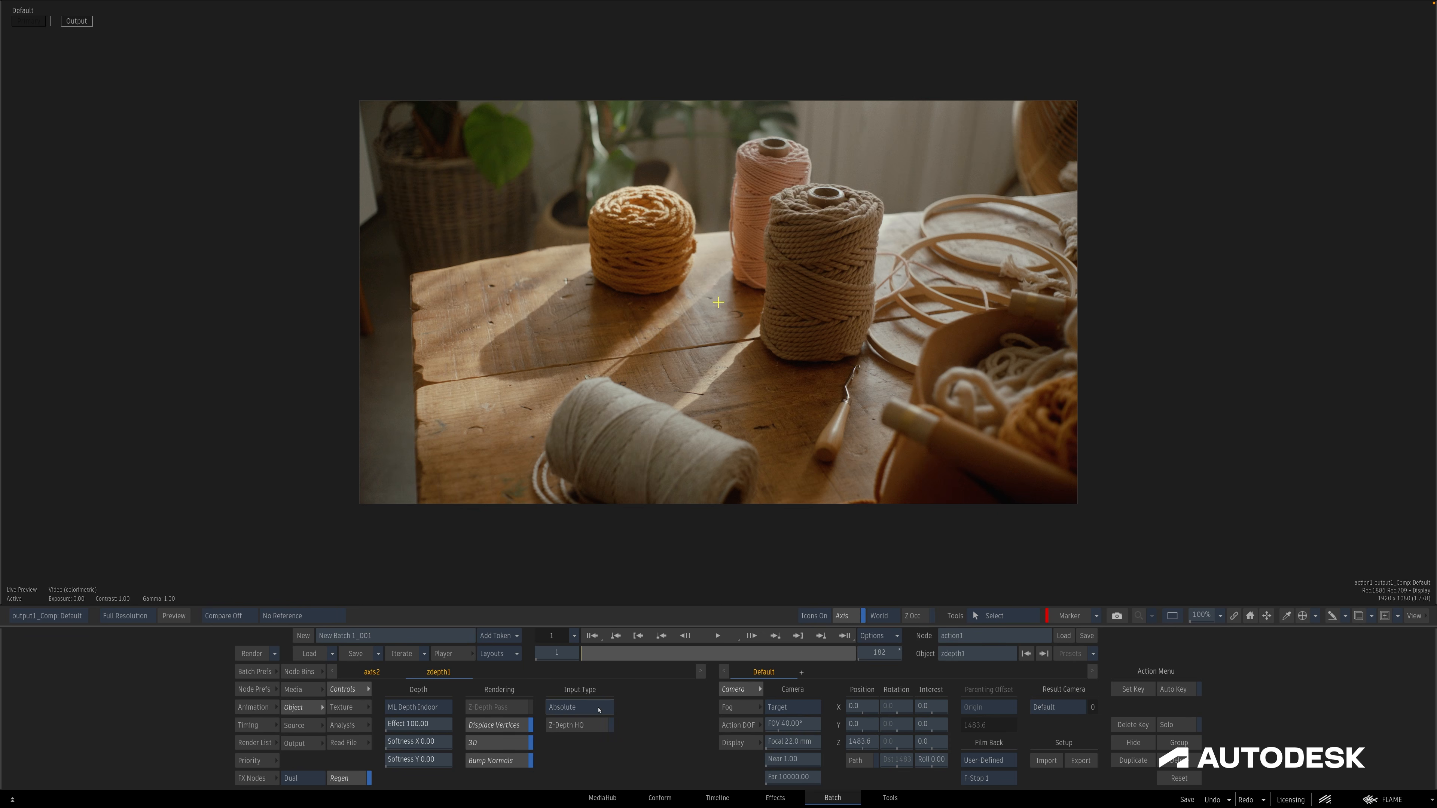
left_click(600, 710)
left_click(526, 760)
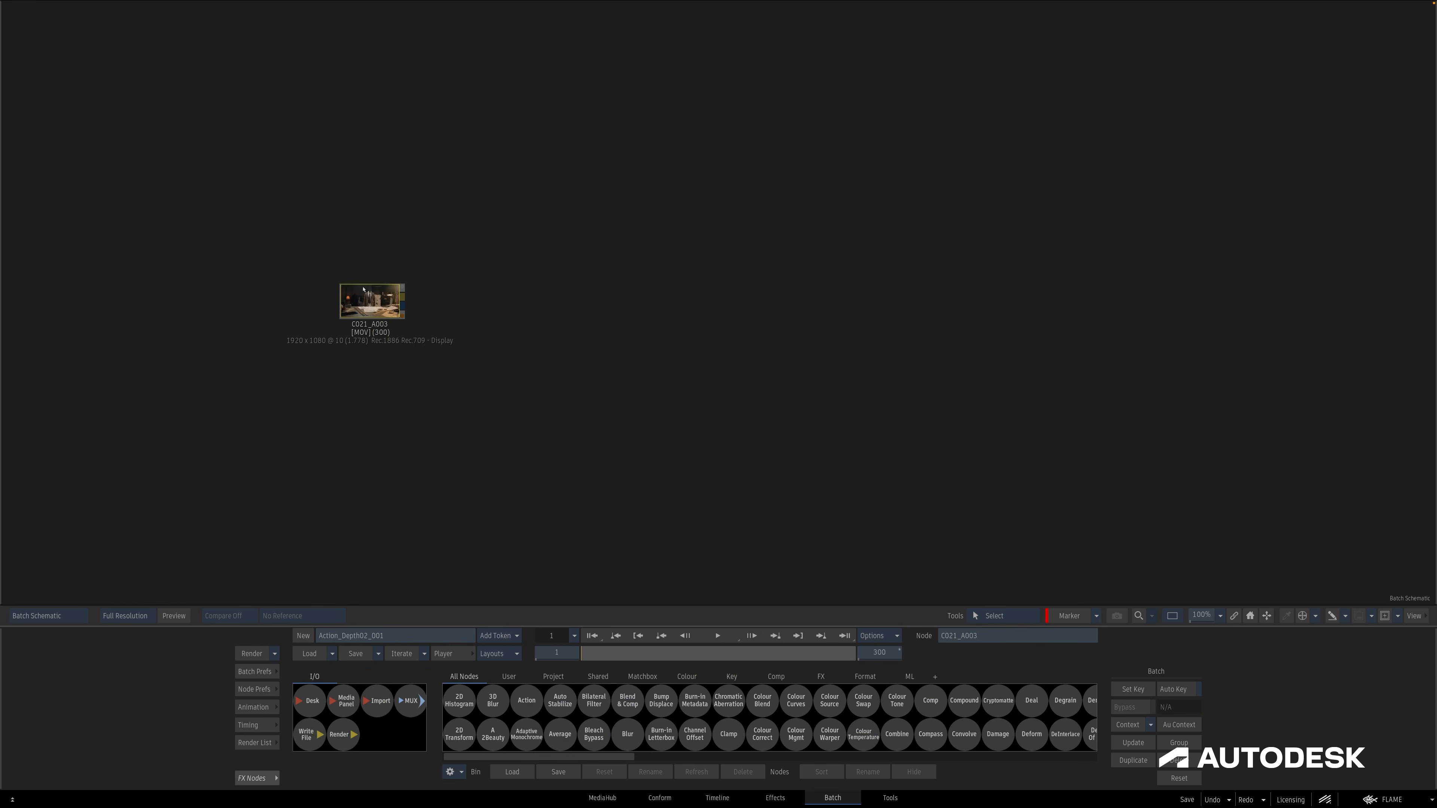
Review the C021_A003 clip and connect an Action node to it, opening the node's schematic.
double_click(364, 289)
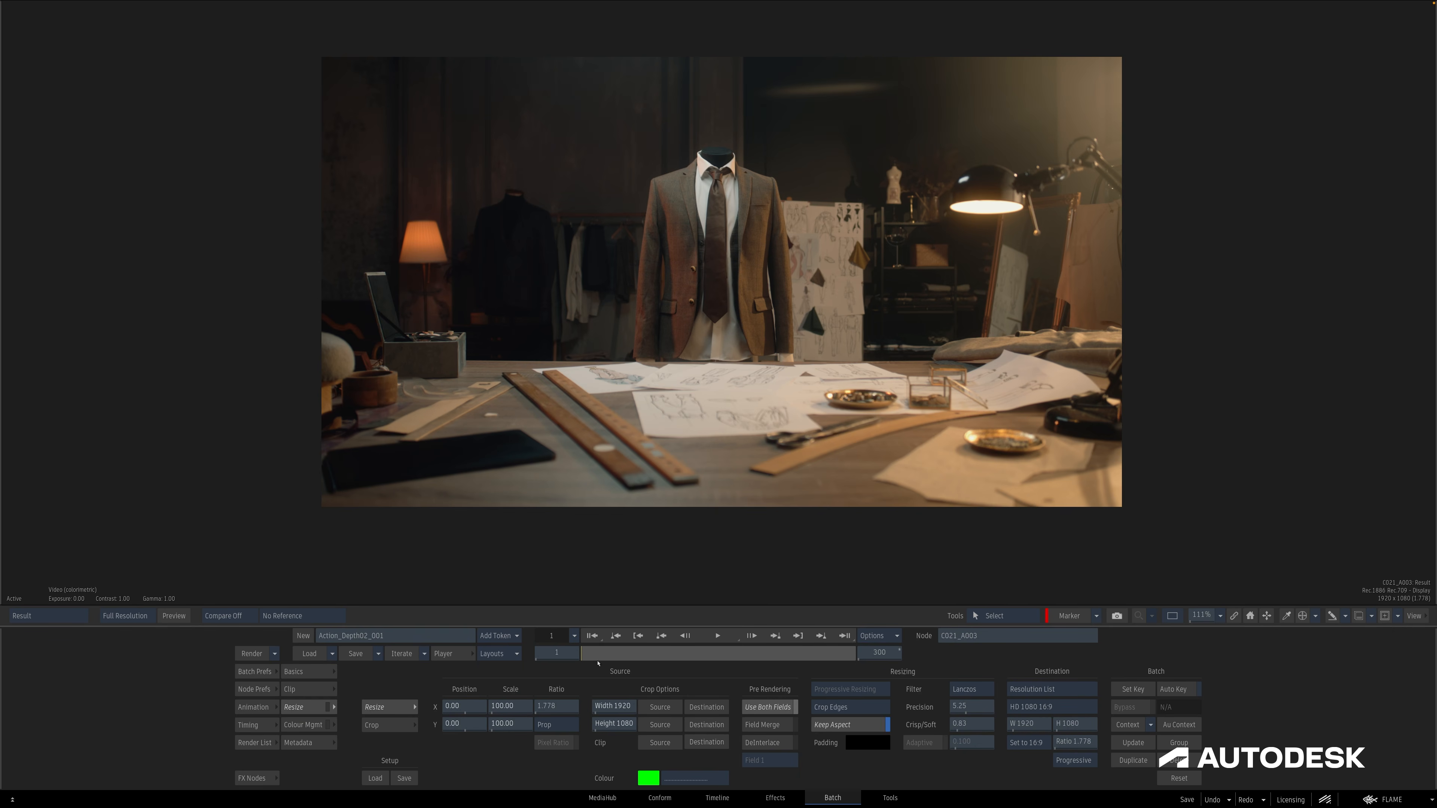
left_click_drag(588, 655, 503, 606)
key("Escape")
left_click(264, 779)
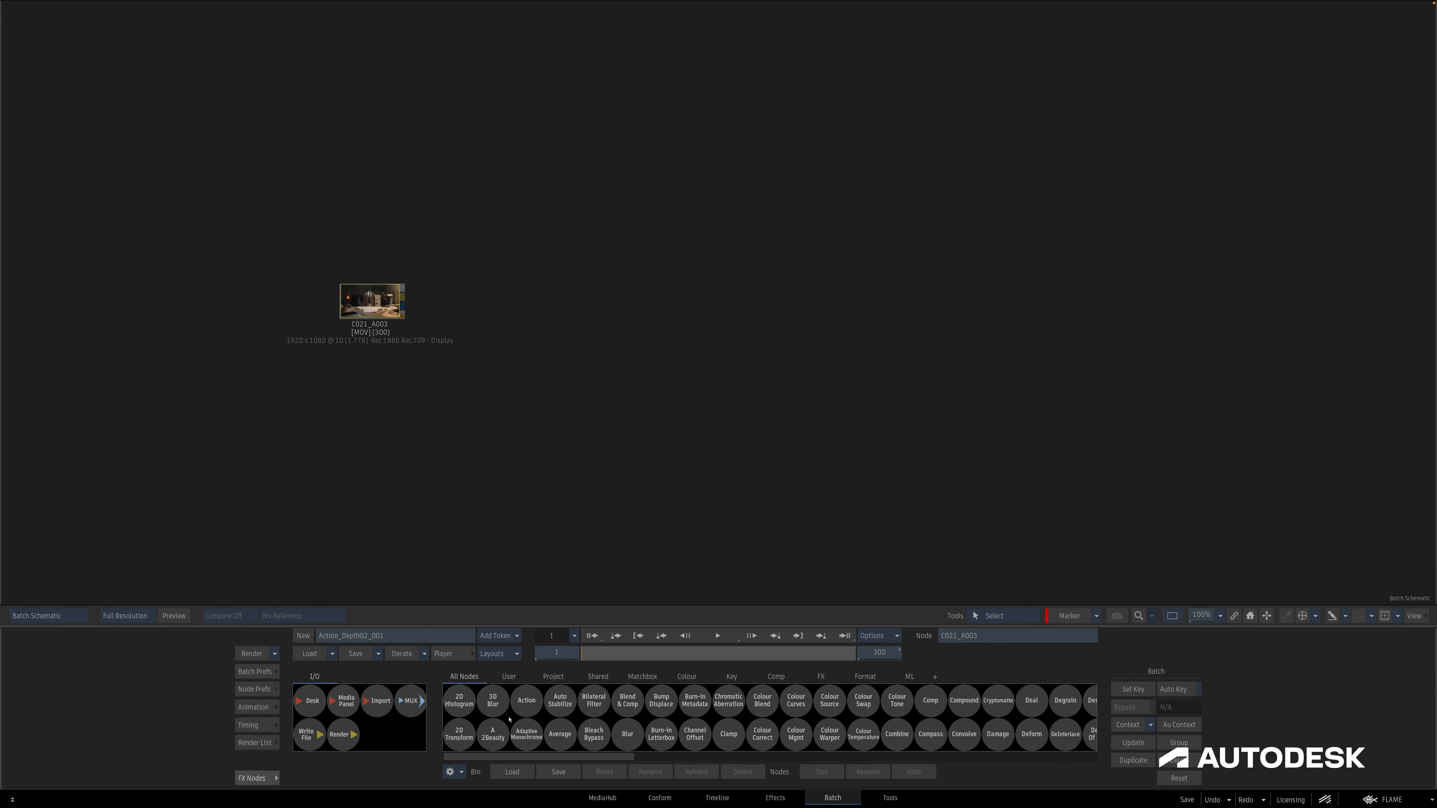
left_click_drag(523, 702, 700, 321)
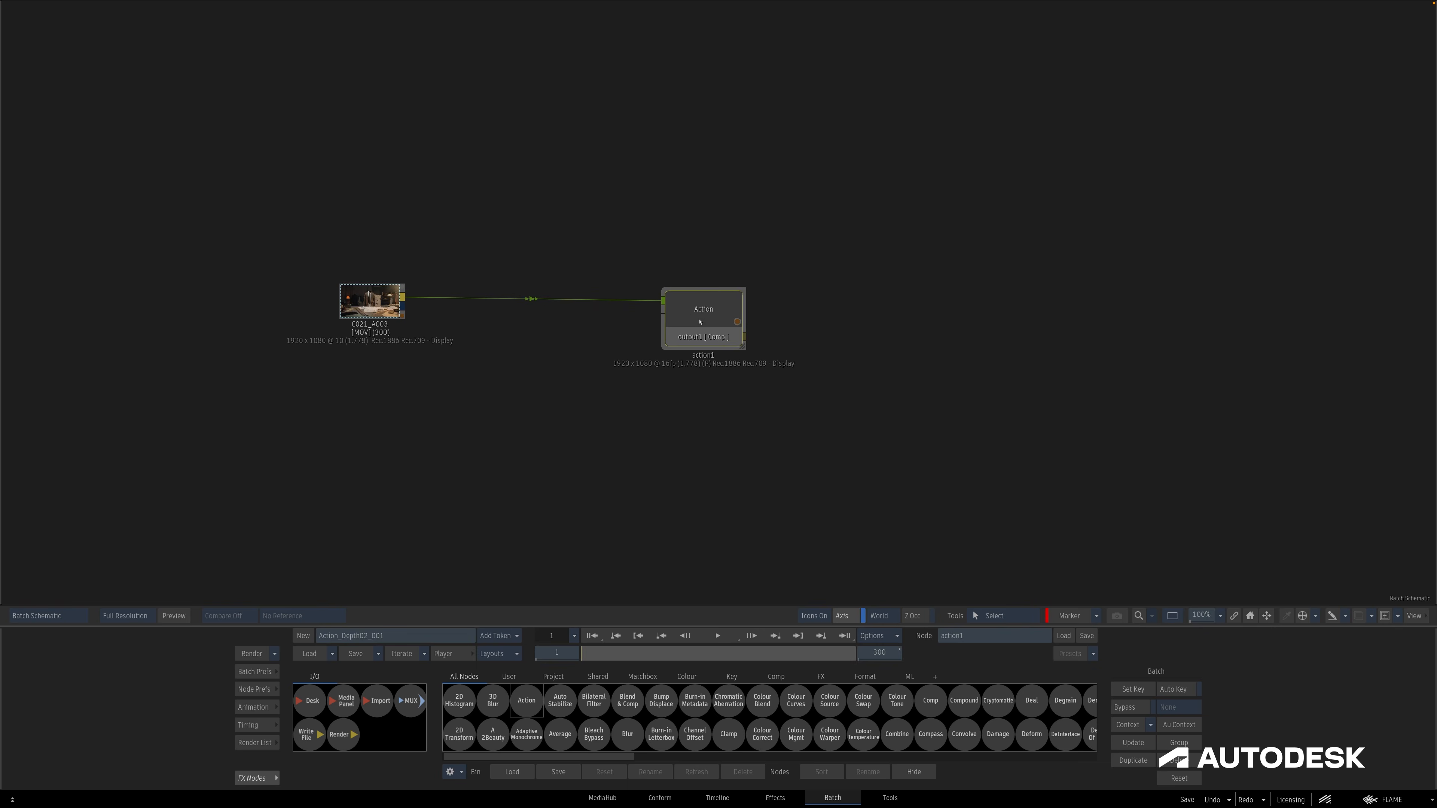
double_click(700, 322)
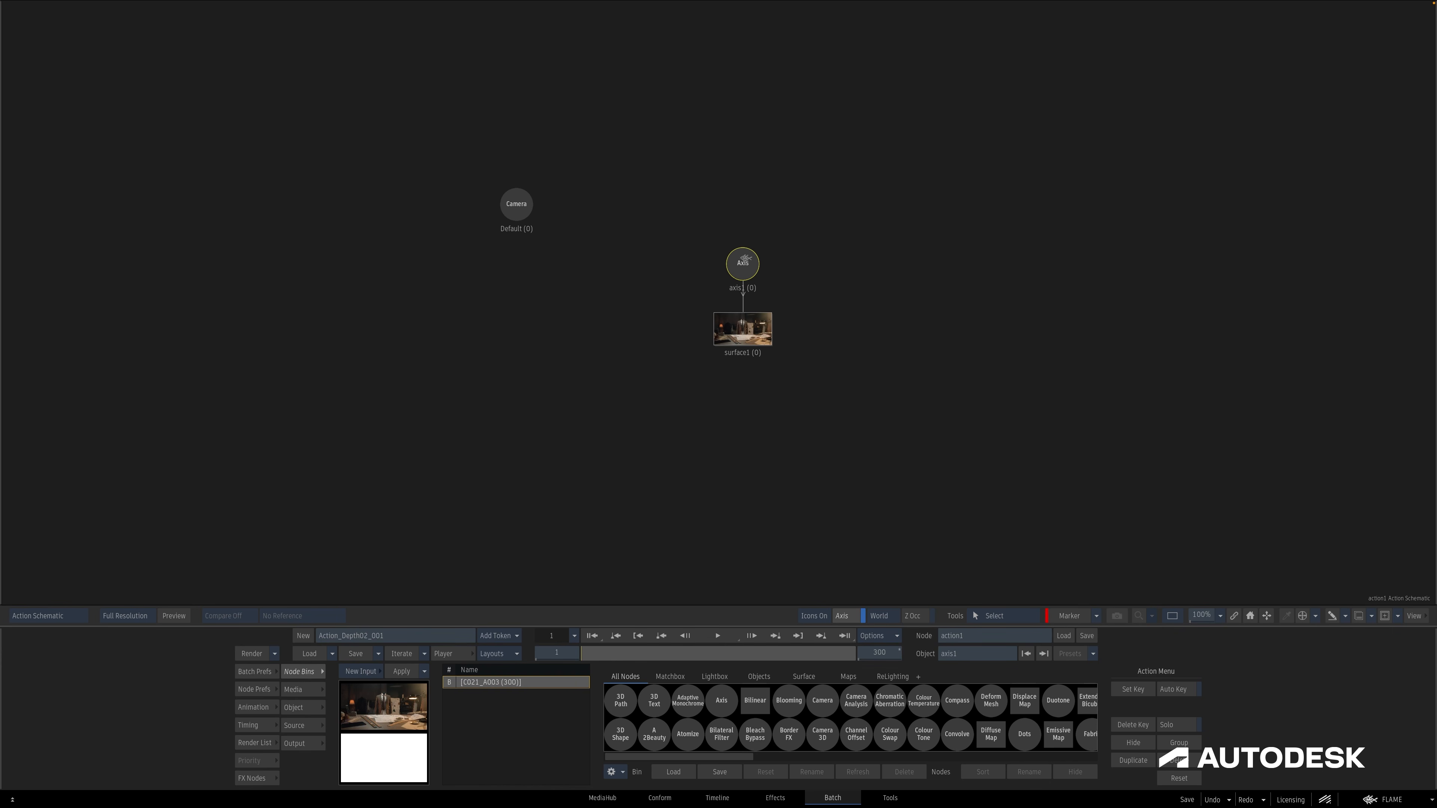
Add a Z-Depth map to surface1 and open the map's controls with the Action output in view.
right_click(748, 325)
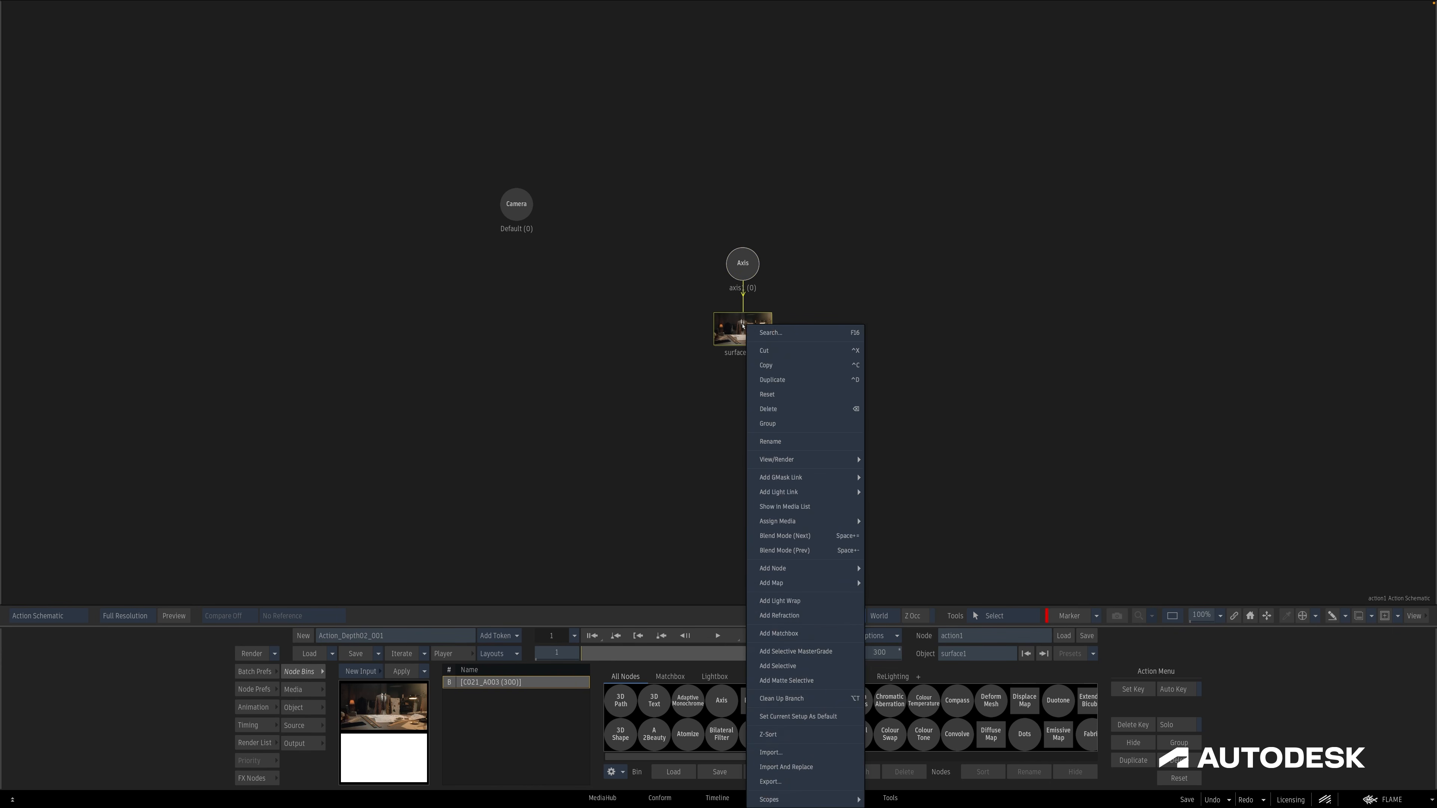
mouse_move(804, 586)
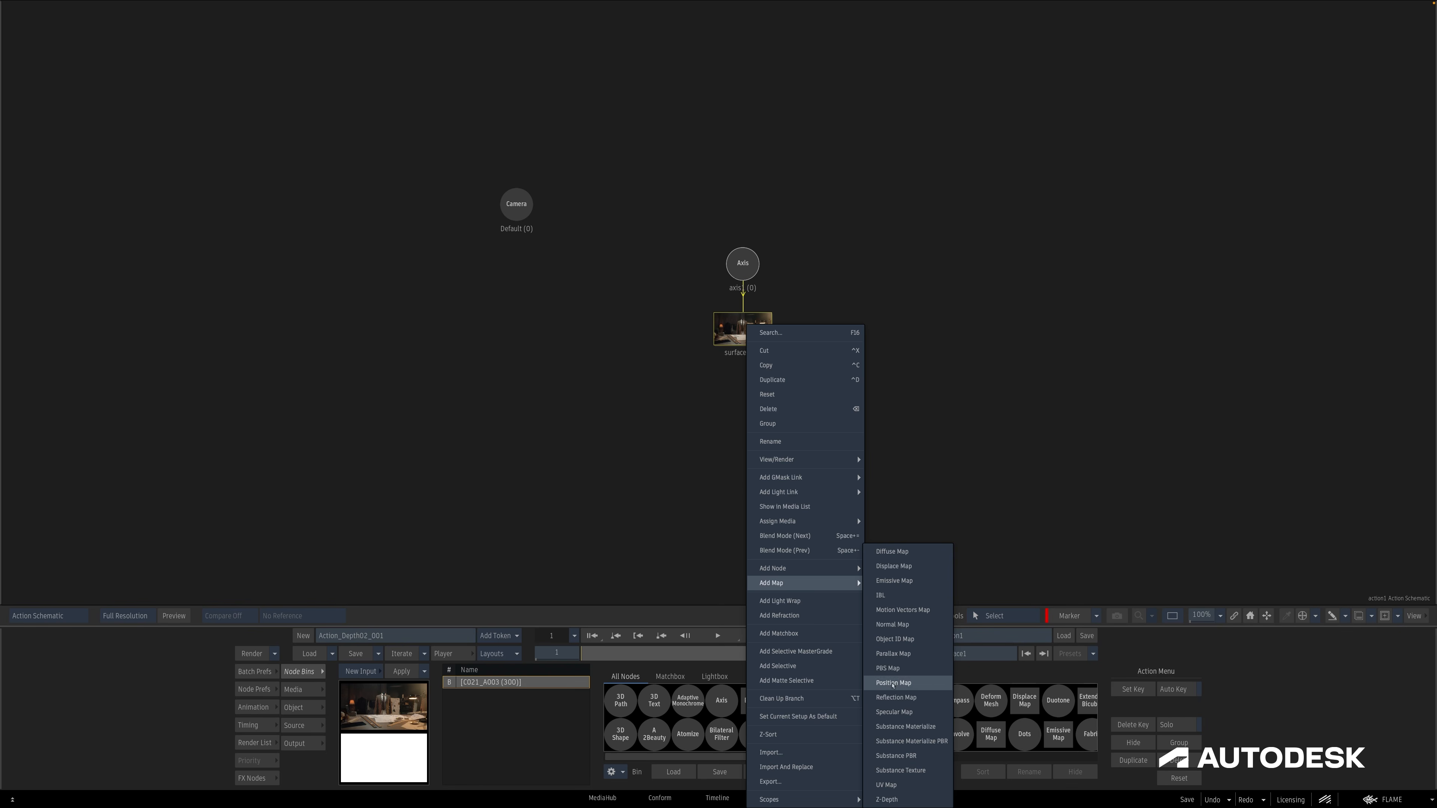
left_click(889, 799)
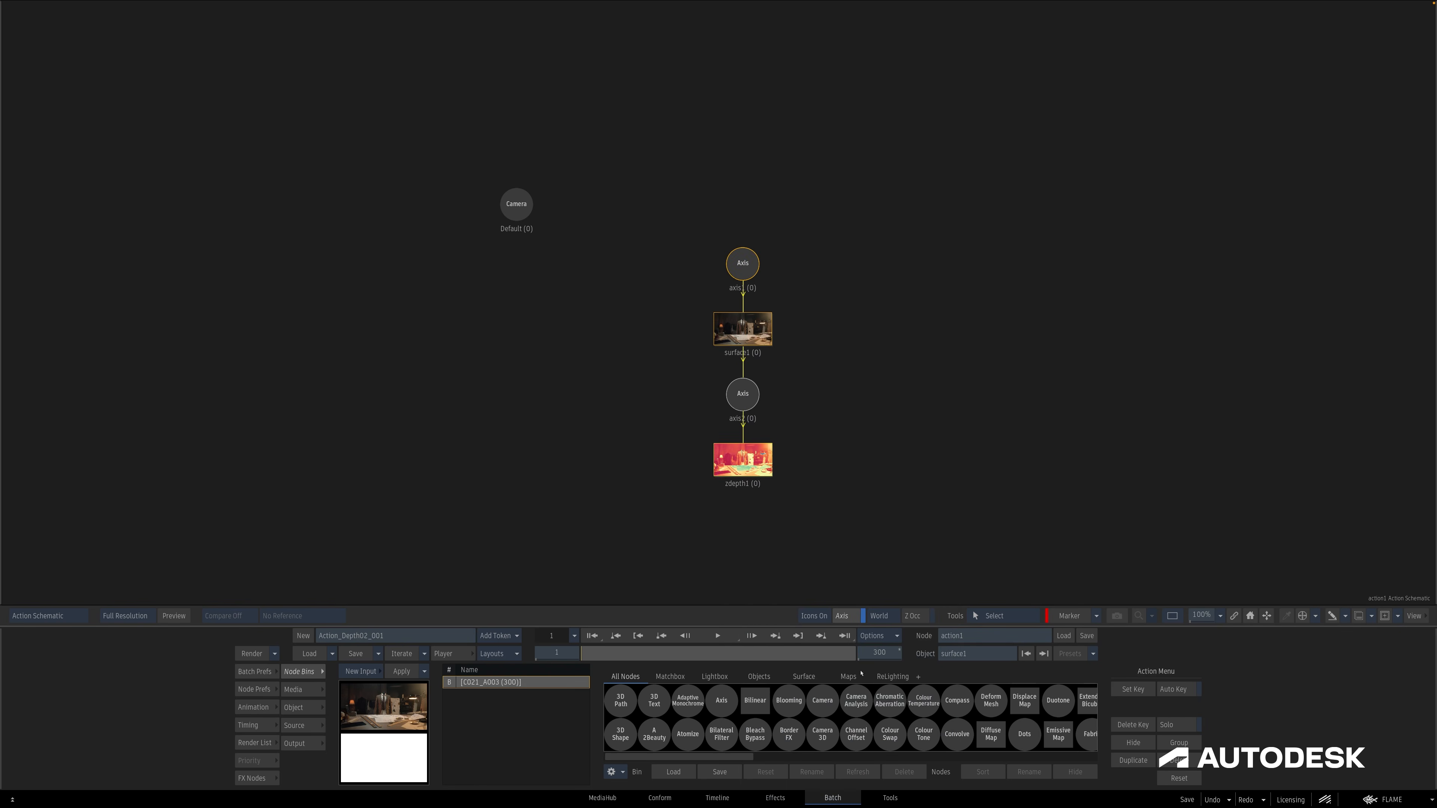
double_click(750, 464)
key("F4")
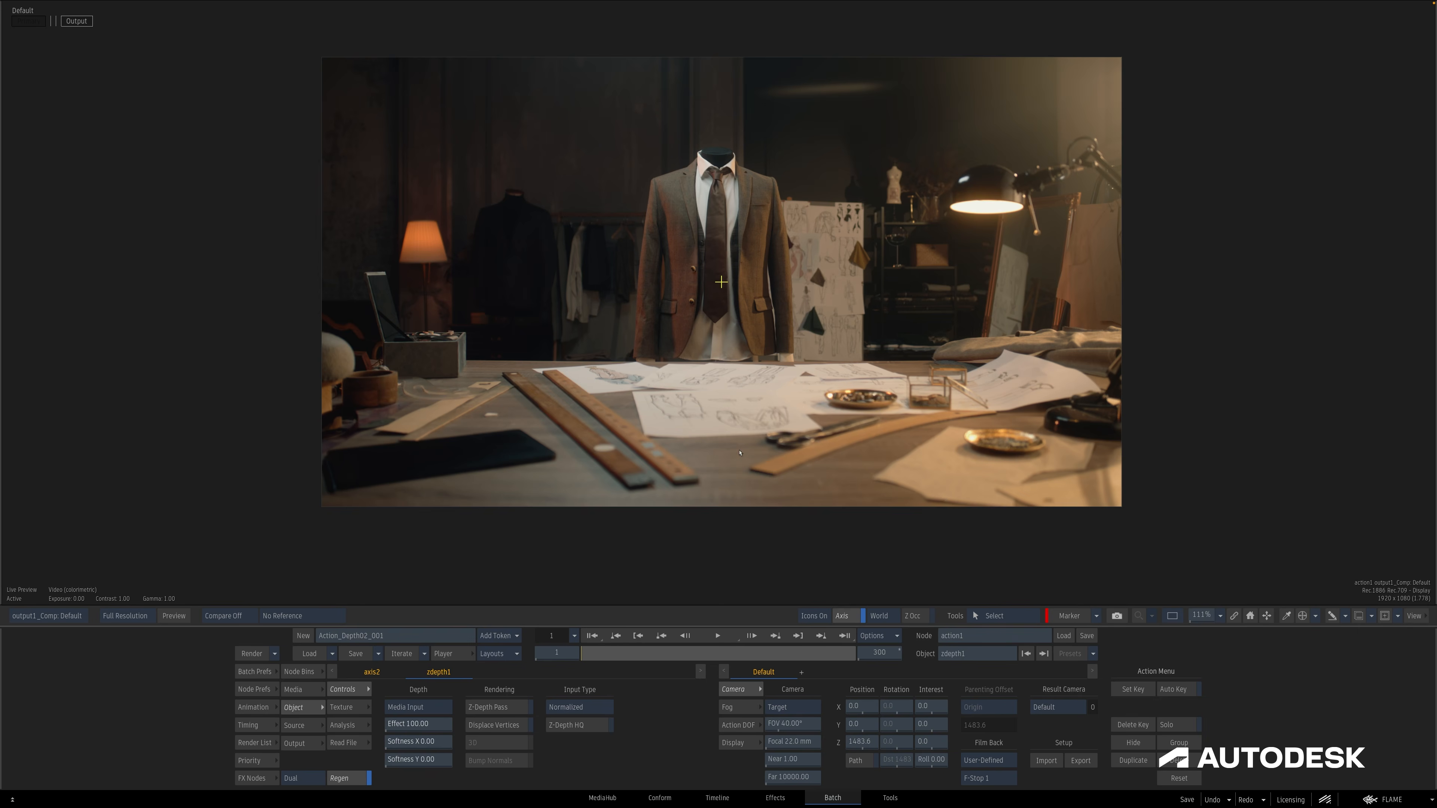
Set the Z-Depth map's source to ML Depth Indoor and check the greyscale depth result across the clip.
left_click(436, 716)
left_click(444, 723)
key("F5")
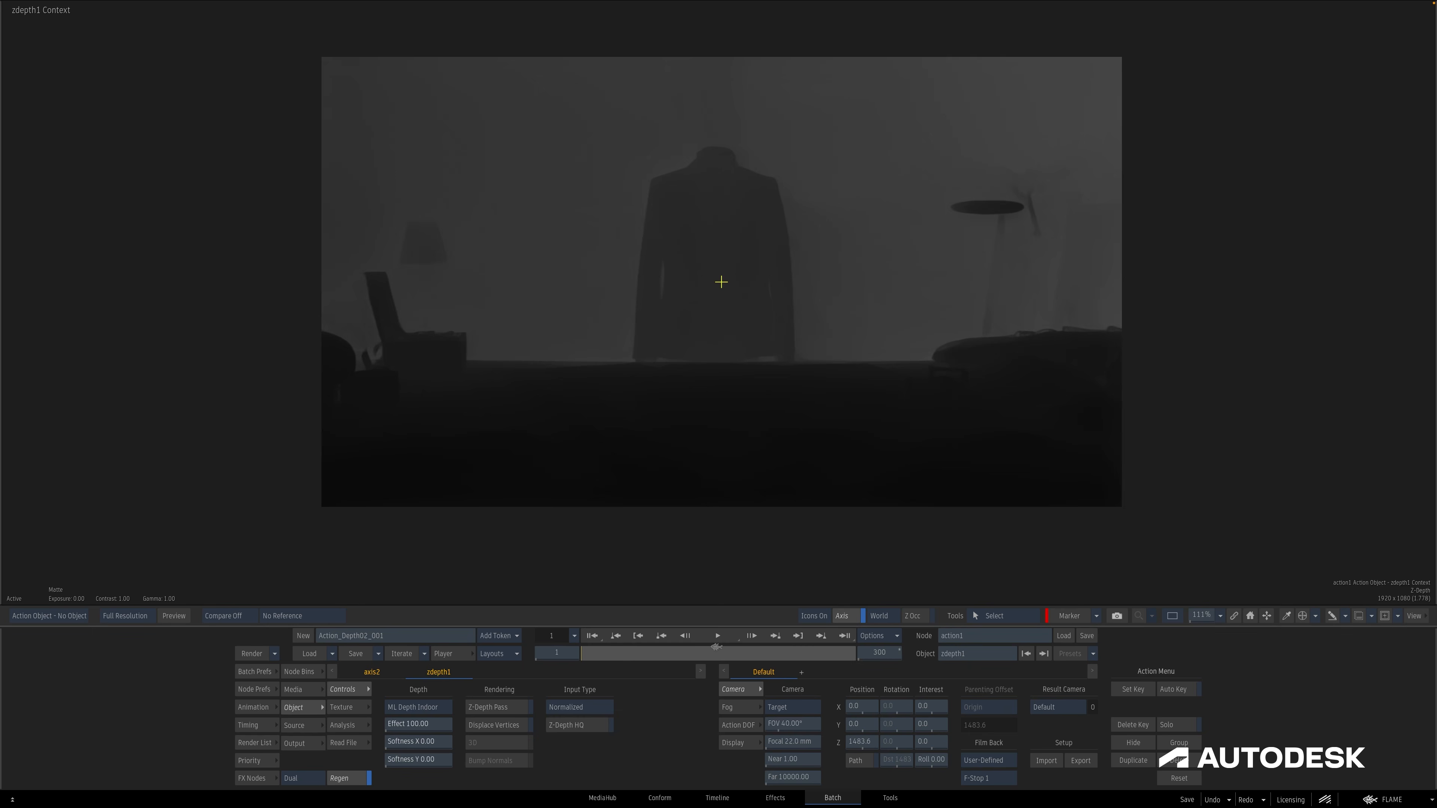
left_click(717, 651)
left_click_drag(860, 642, 918, 639)
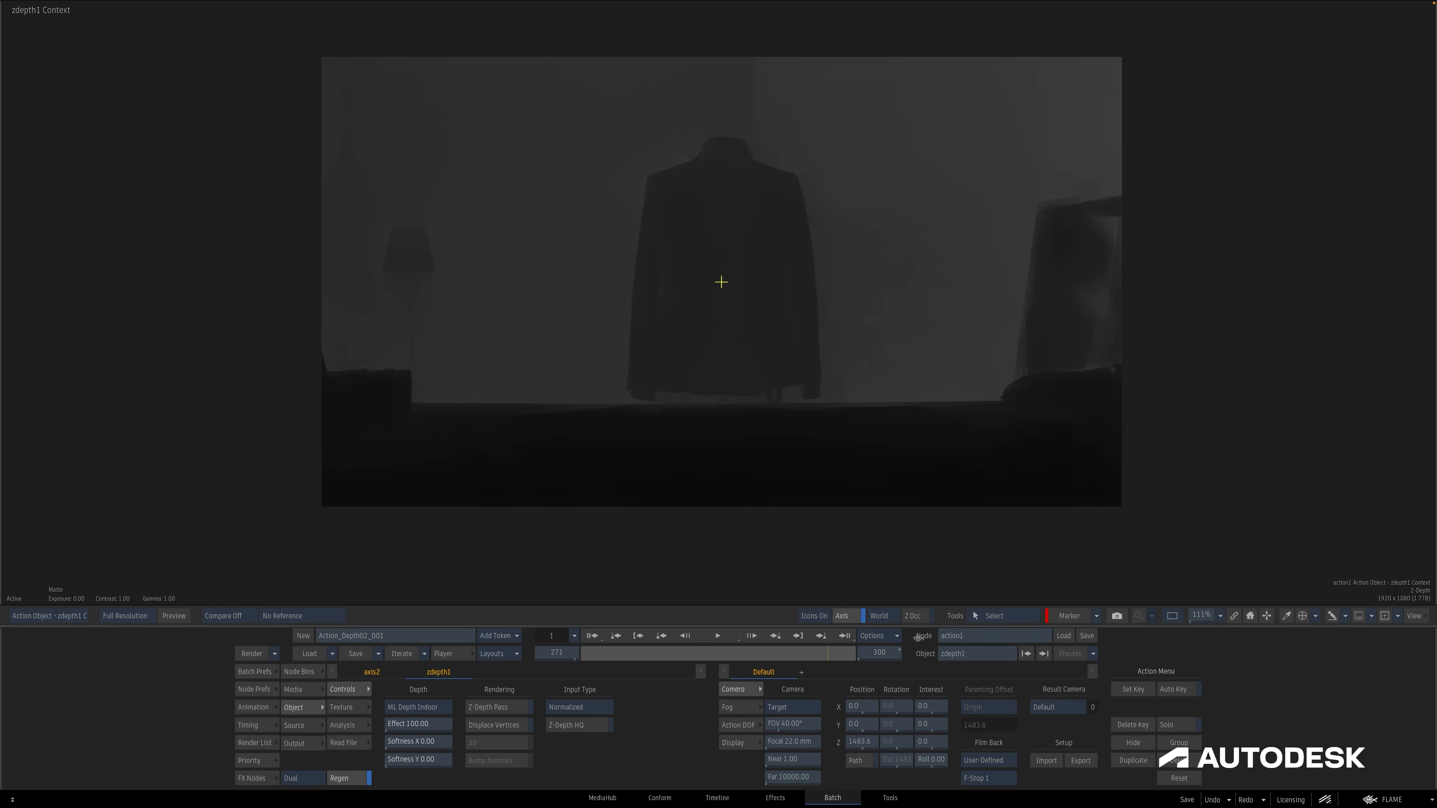
left_click(639, 633)
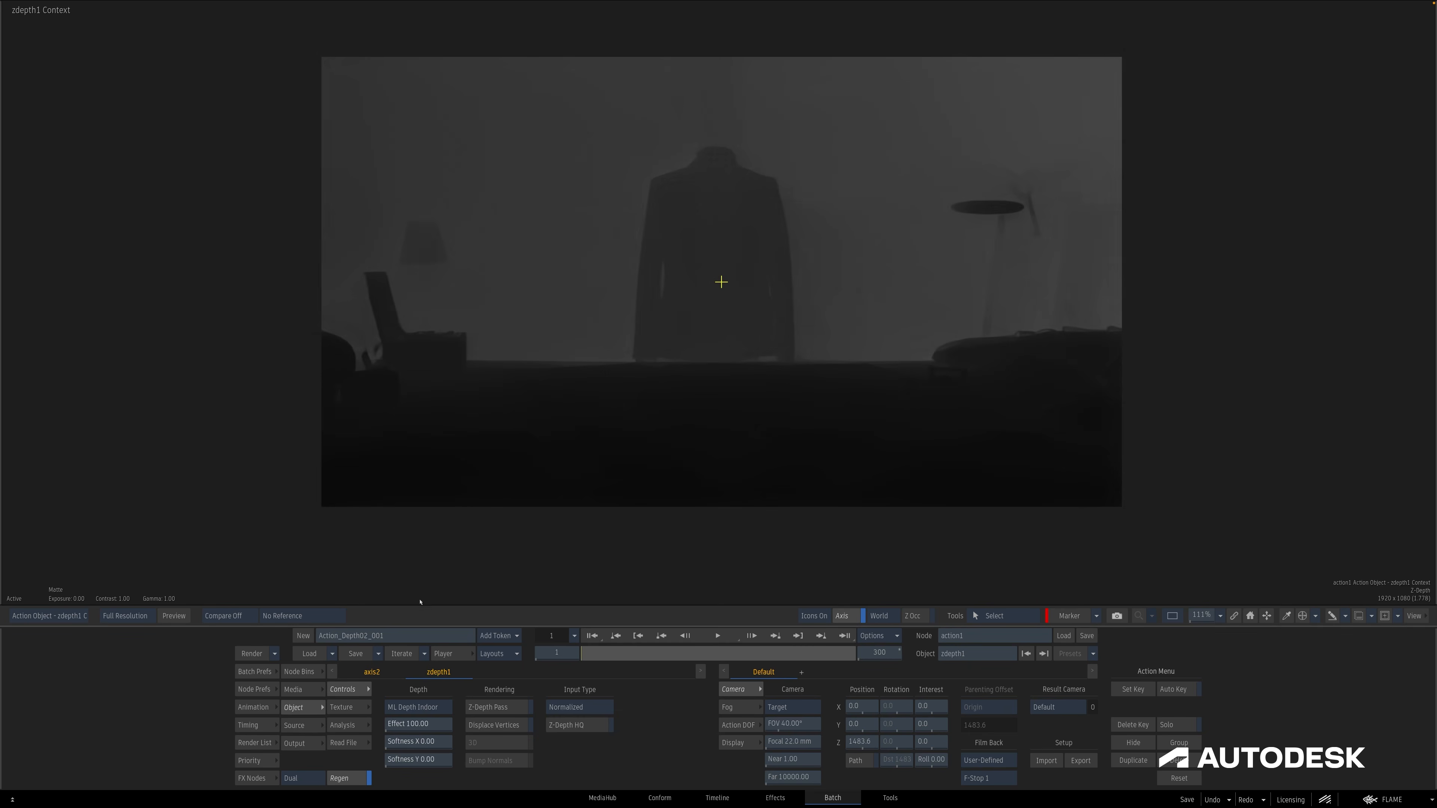
Add a Physical Defocus to the Default camera in the Action schematic.
key("F4")
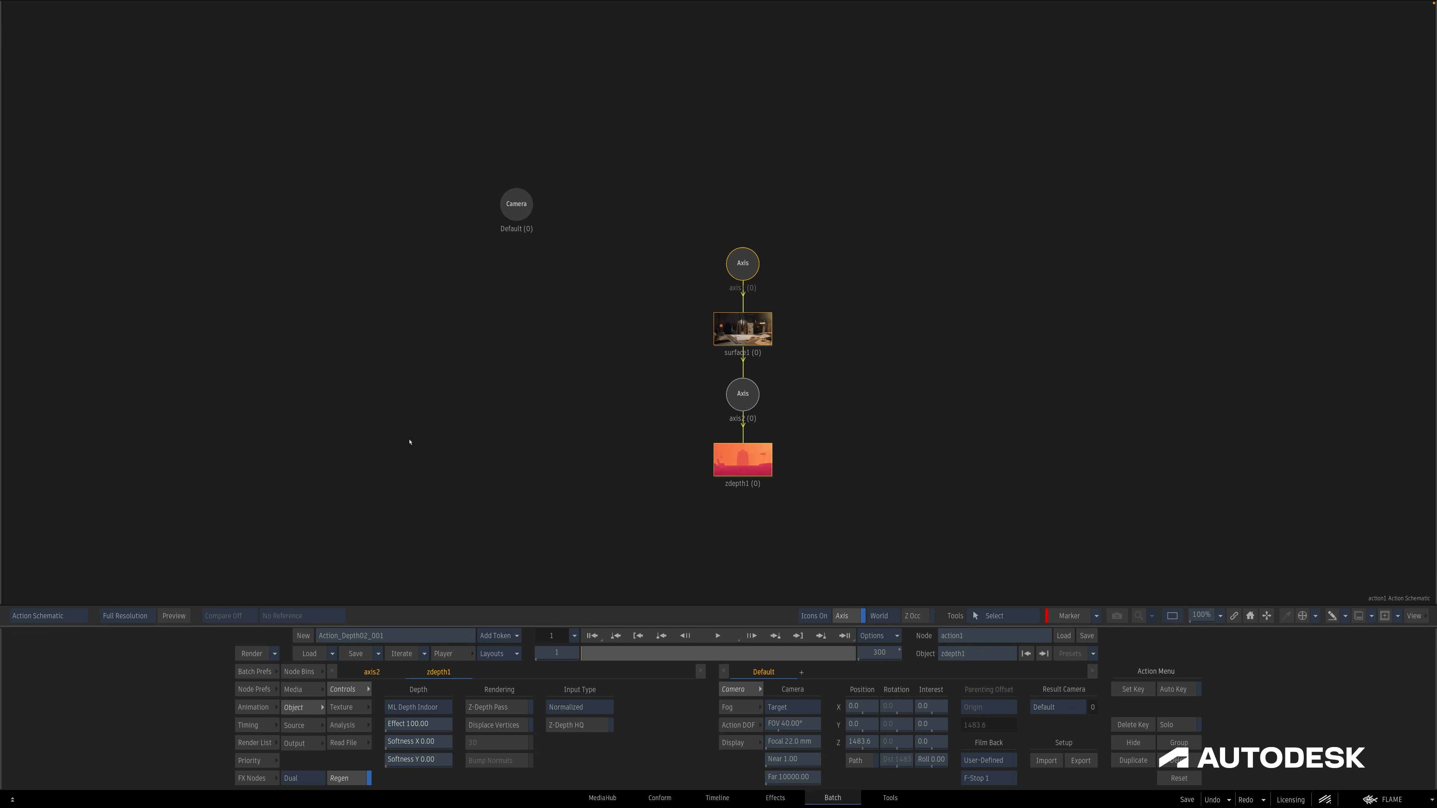
left_click(515, 217)
right_click(515, 216)
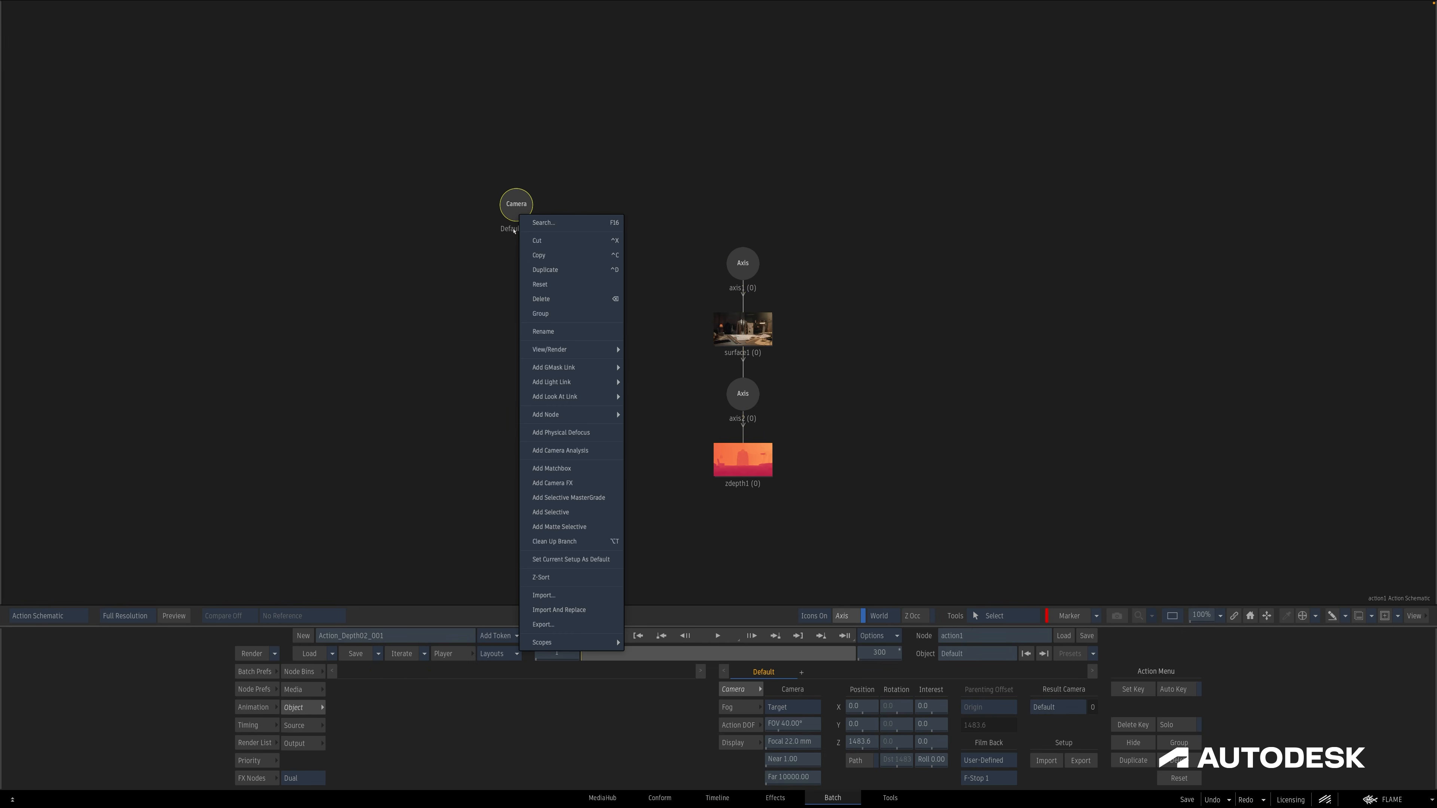
left_click(567, 433)
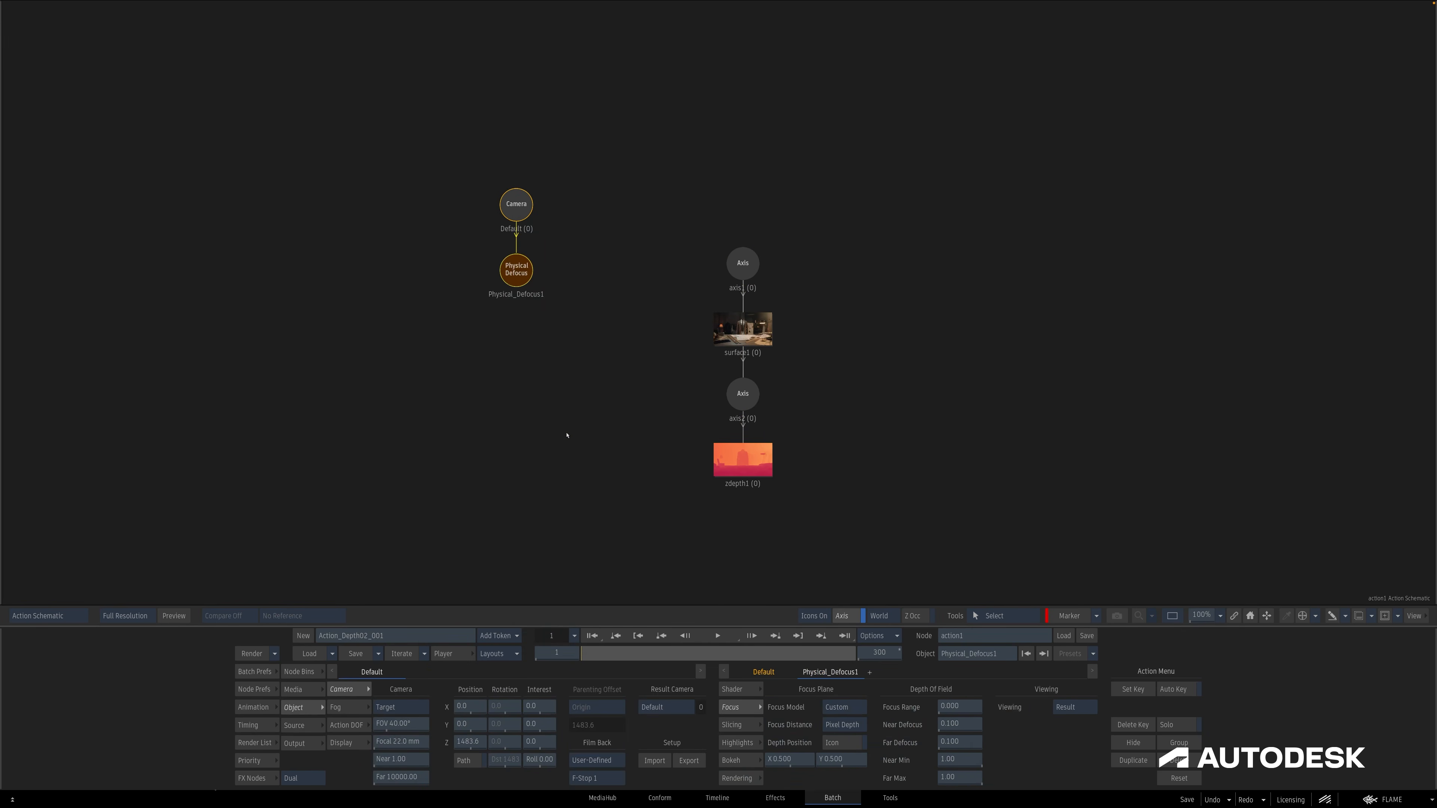
Enable Z-Depth Pass on the zdepth1 map to drive the defocus in the Action output.
left_click(735, 459)
key("F1")
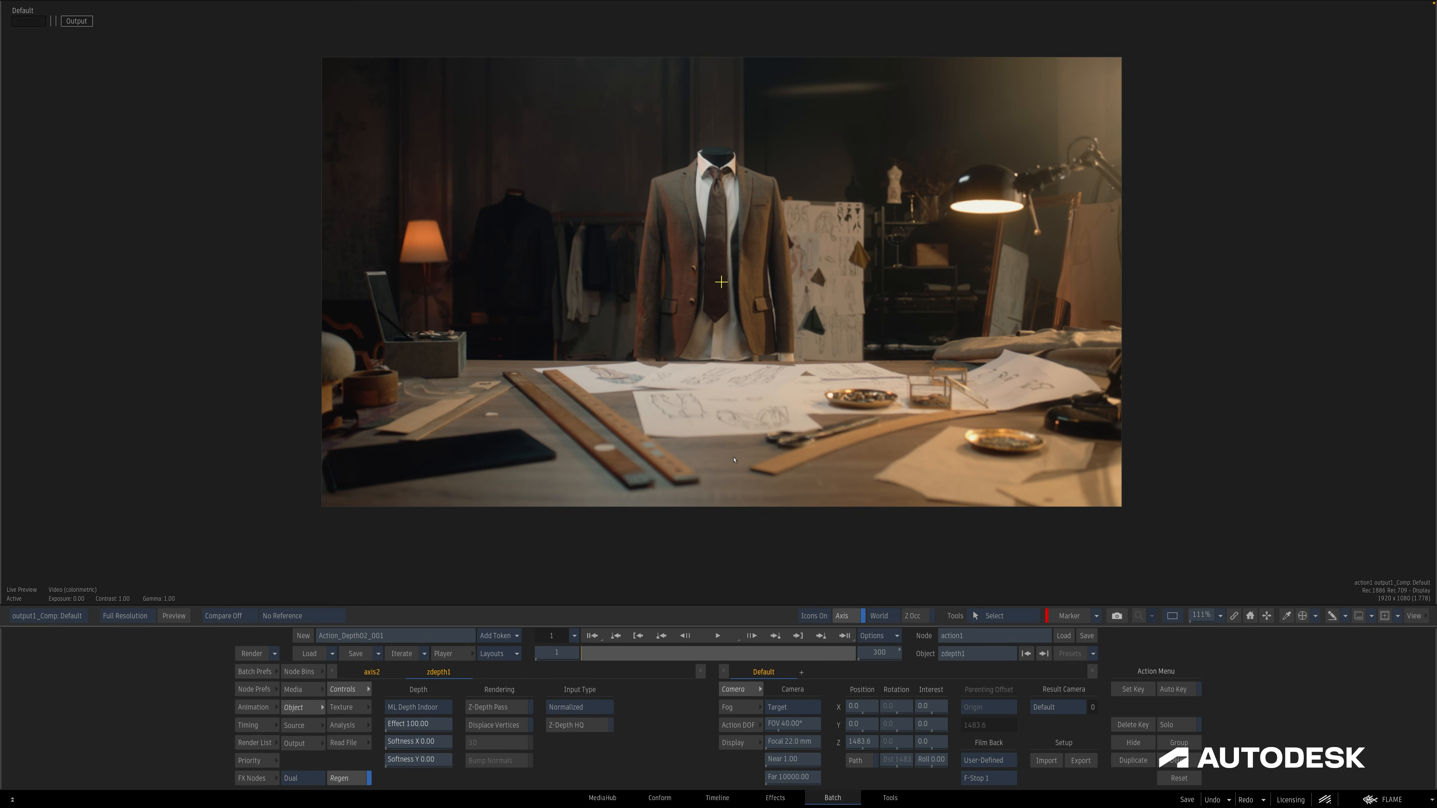
left_click(520, 713)
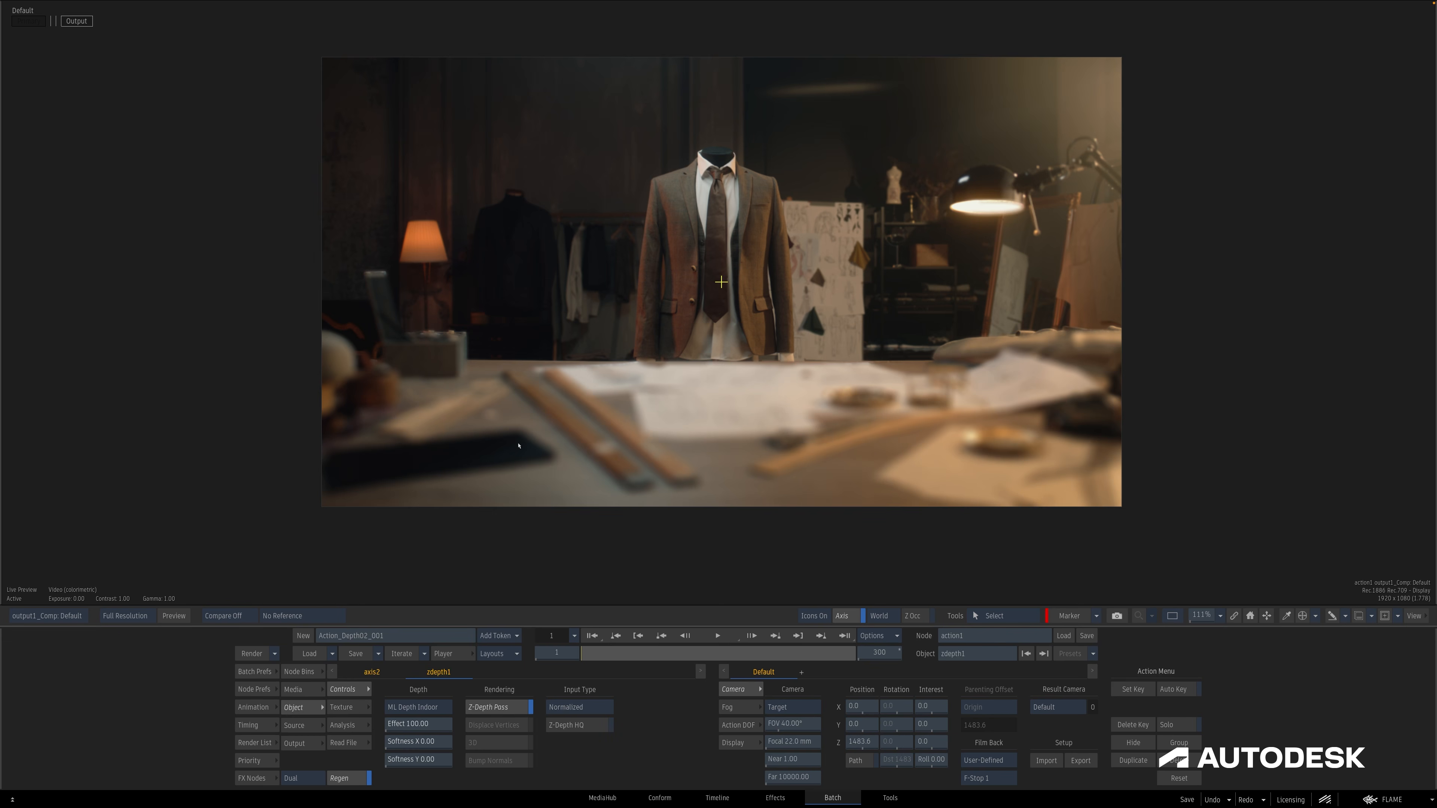
Enable the Depth Position icon on Physical_Defocus1 and set Near Defocus to 0.198 and Far Defocus to 0.186.
key("F4")
left_click(515, 272)
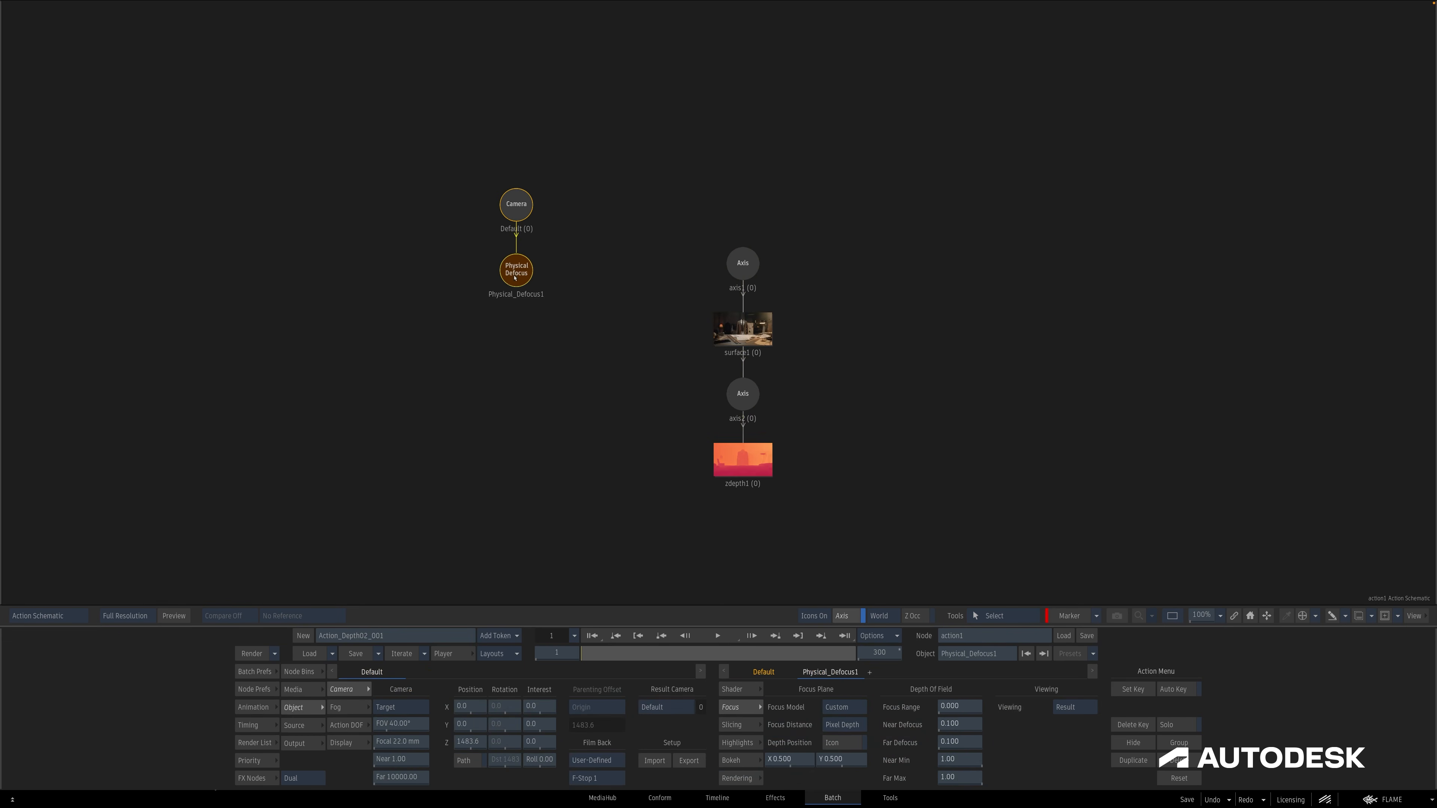
key("F1")
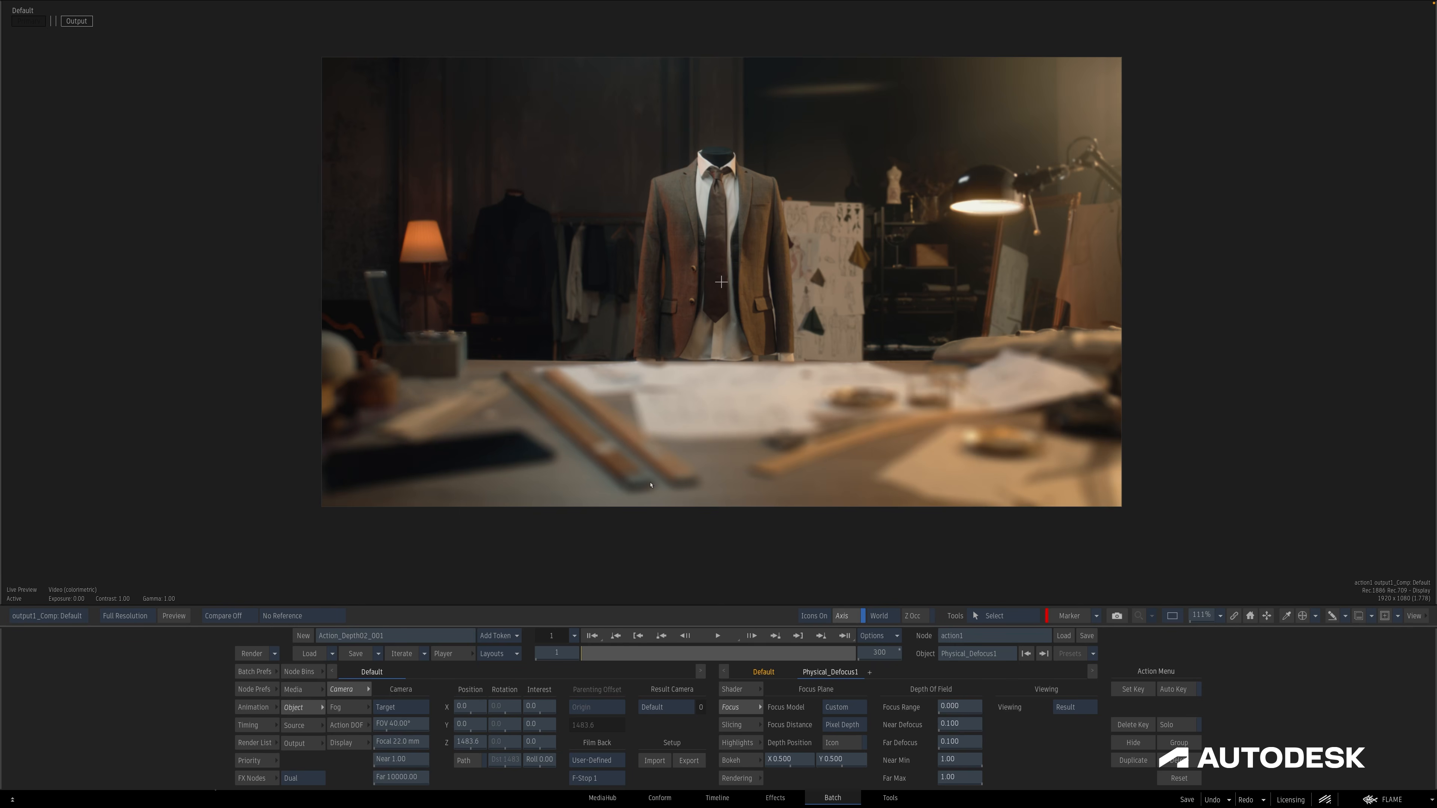
left_click(843, 744)
mouse_move(957, 725)
left_mouse_down()
mouse_move(980, 725)
mouse_move(972, 747)
left_mouse_up()
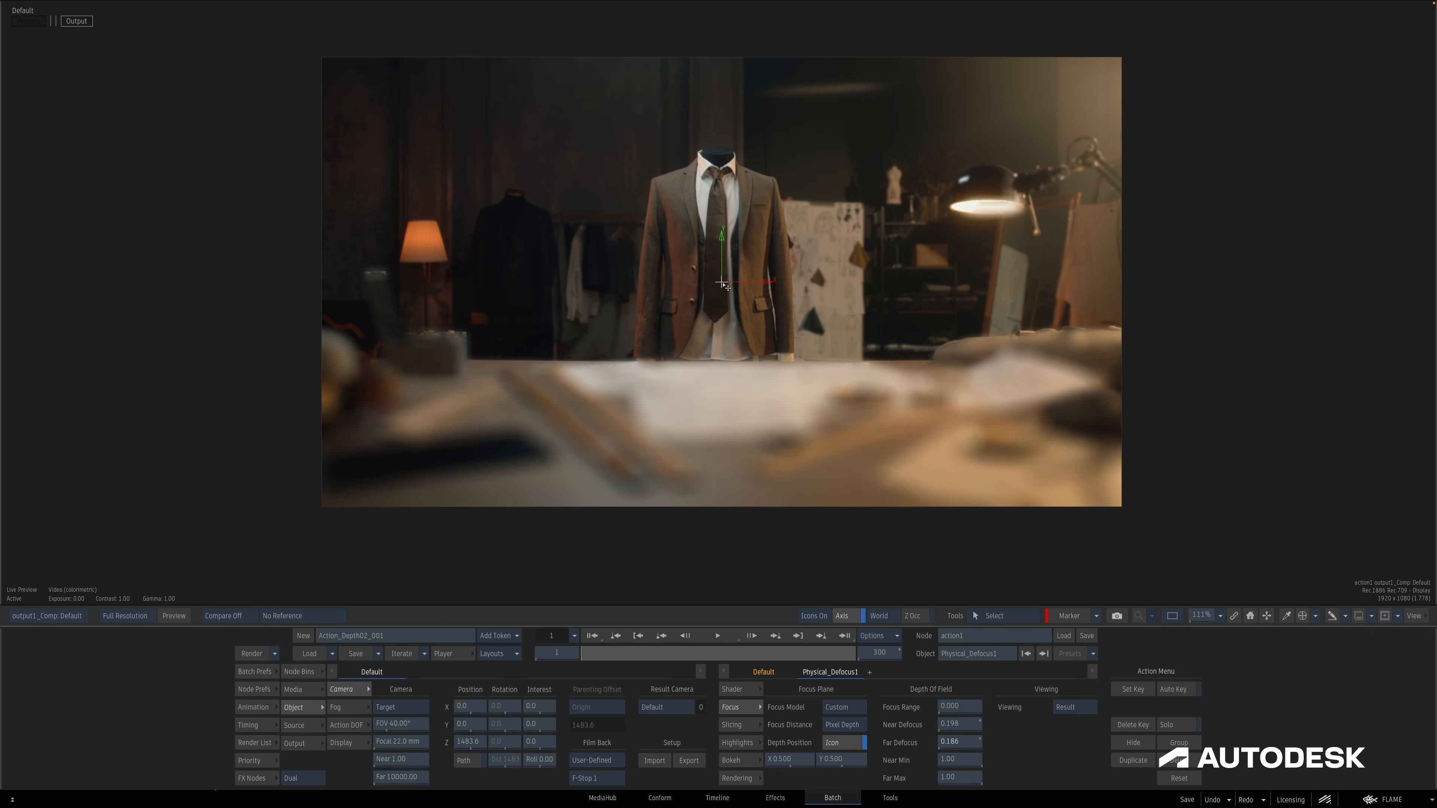
With Auto Key on, place the focus point on the table at X 0.508, Y 0.271, and at X 0.517, Y 0.127 on frame 300.
left_click_drag(722, 282, 733, 390)
key("a")
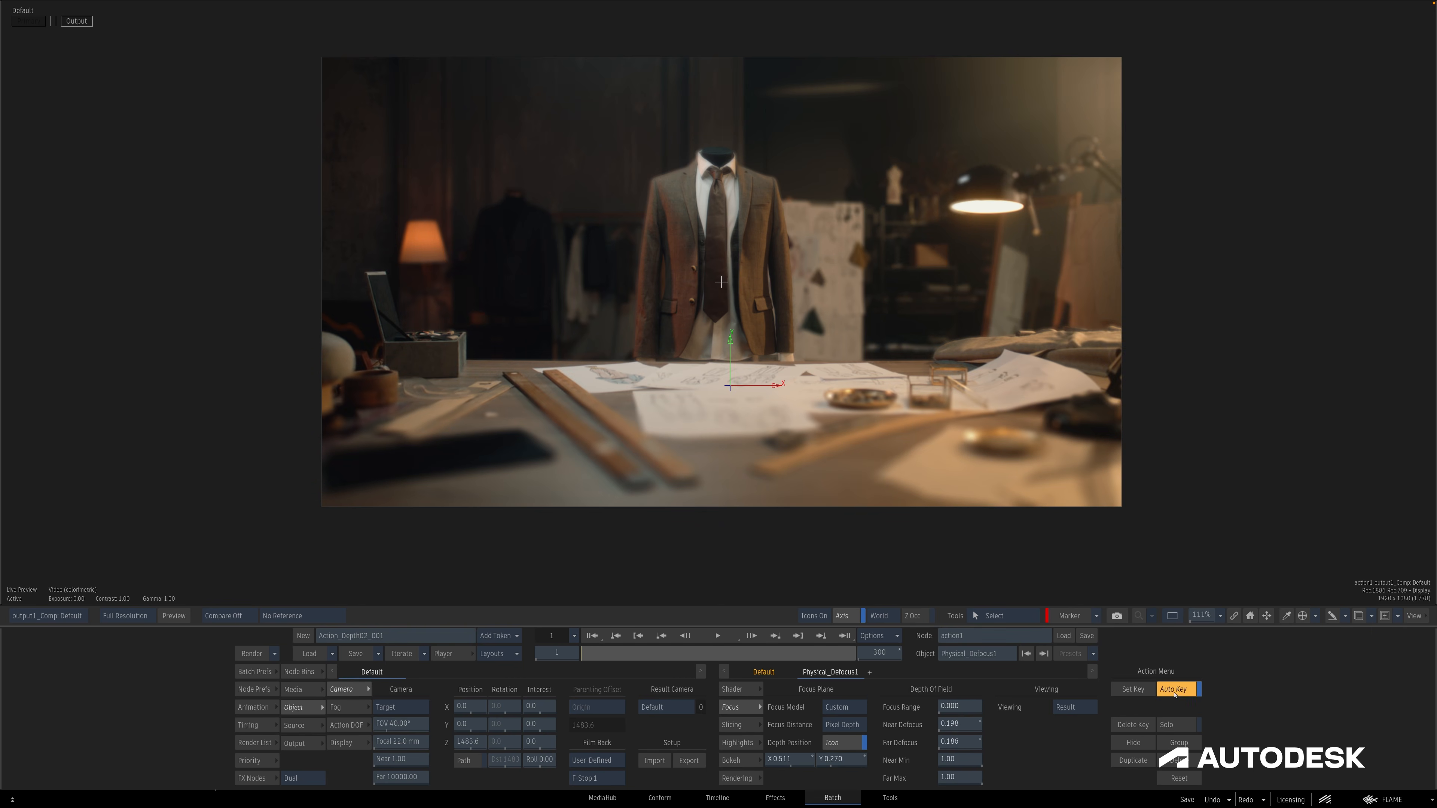
left_click_drag(734, 386, 727, 385)
left_click(844, 637)
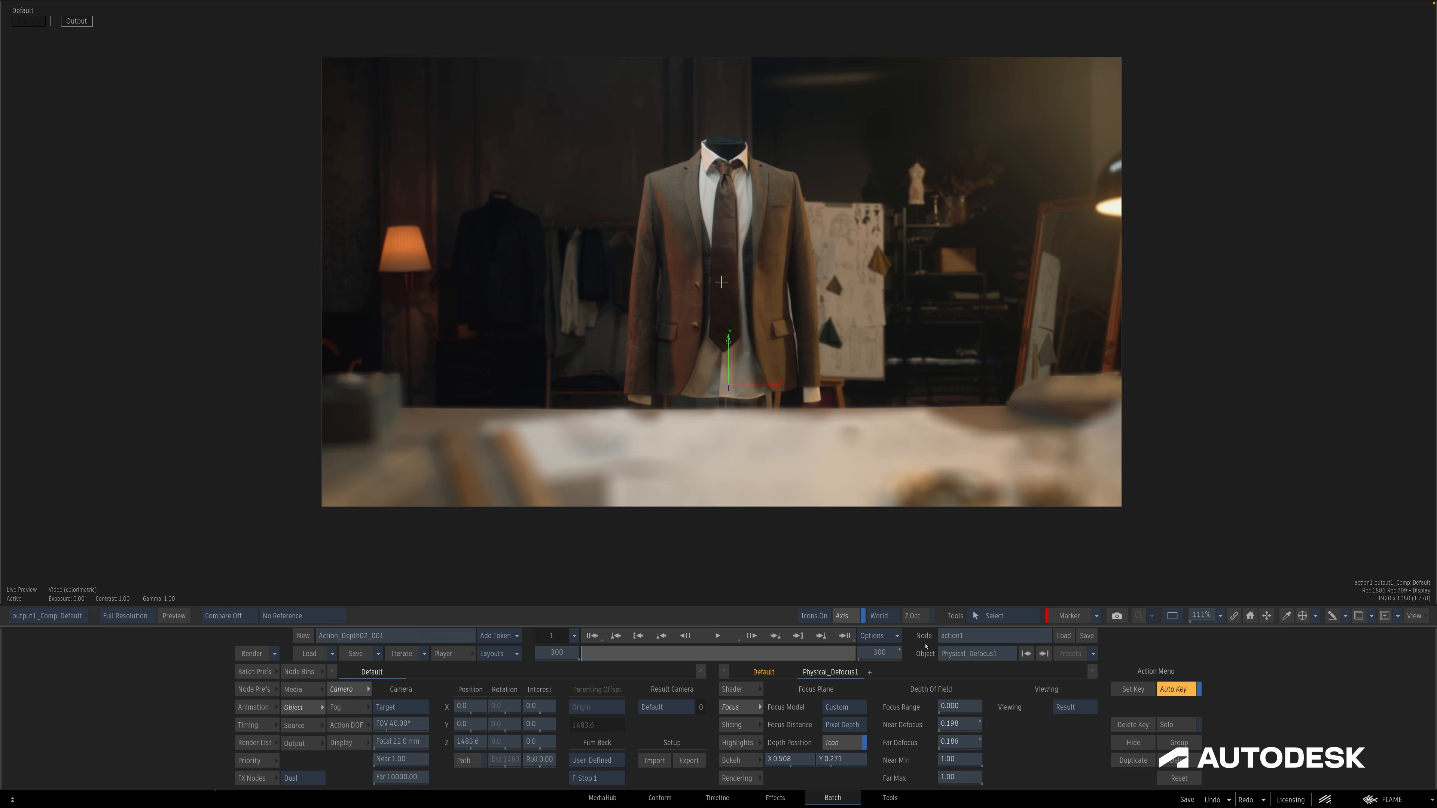
left_click_drag(732, 400, 740, 464)
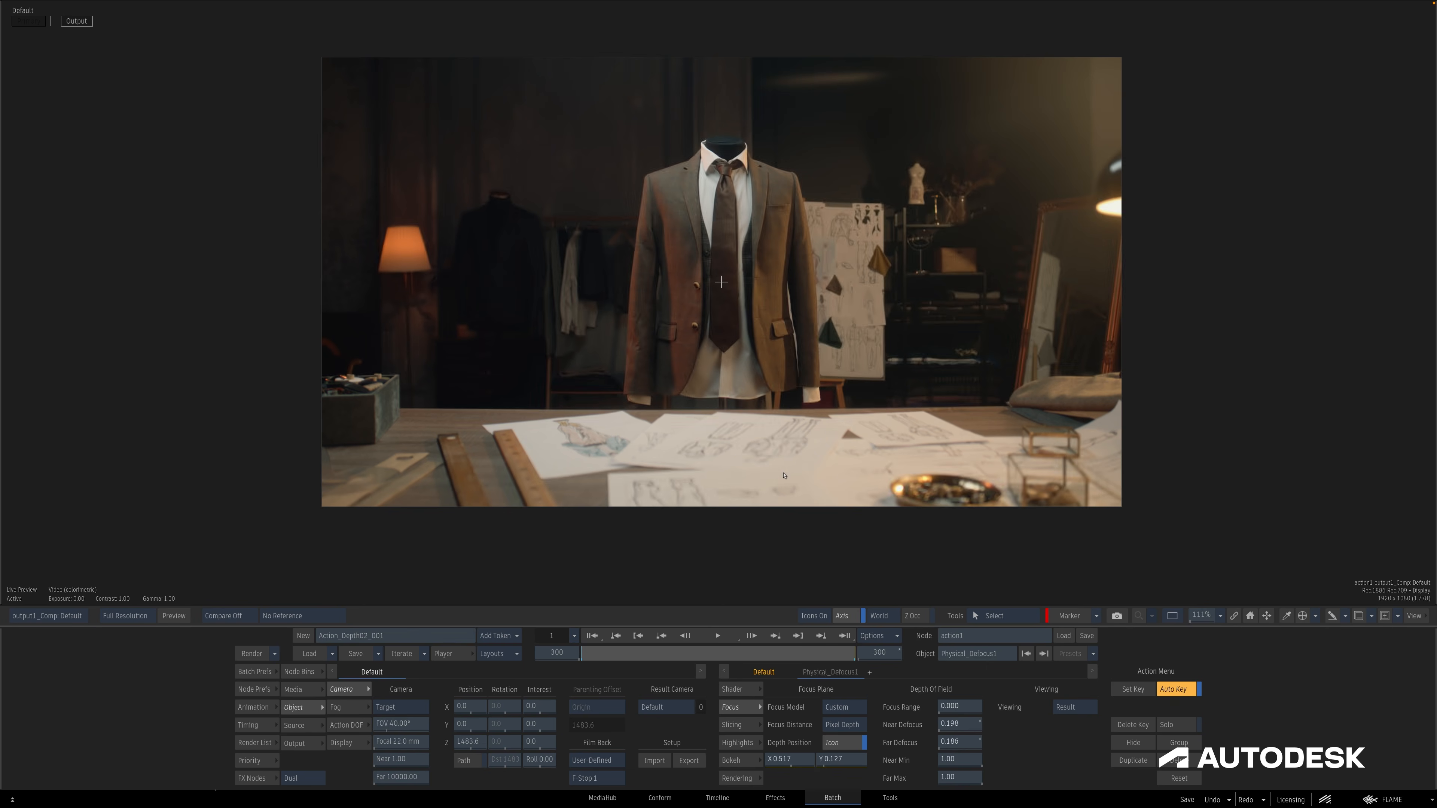
Check the animated defocus across the clip, starting again from the first frame.
left_click(753, 652)
key("Home")
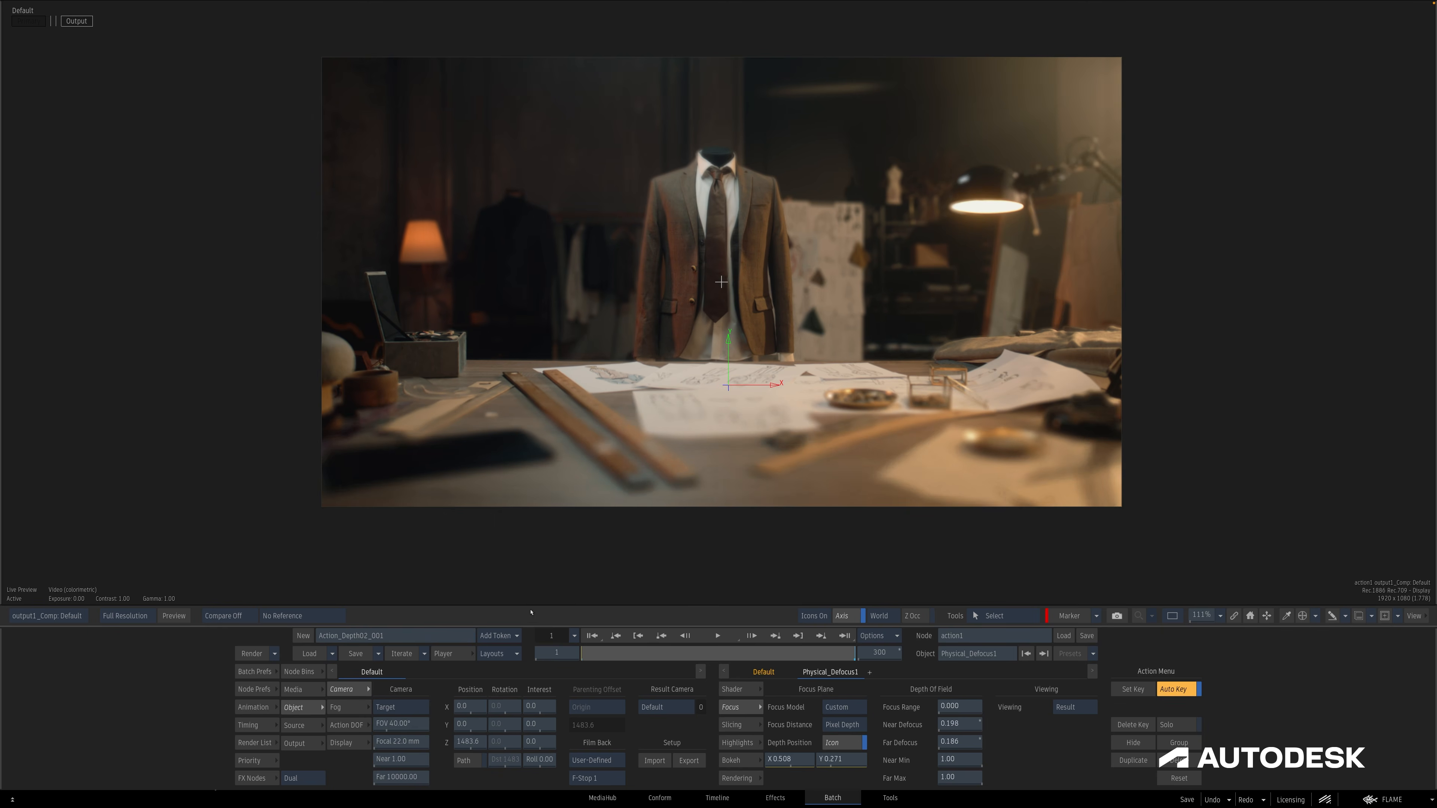
key("F1")
key("F4")
key("F1")
key("F4")
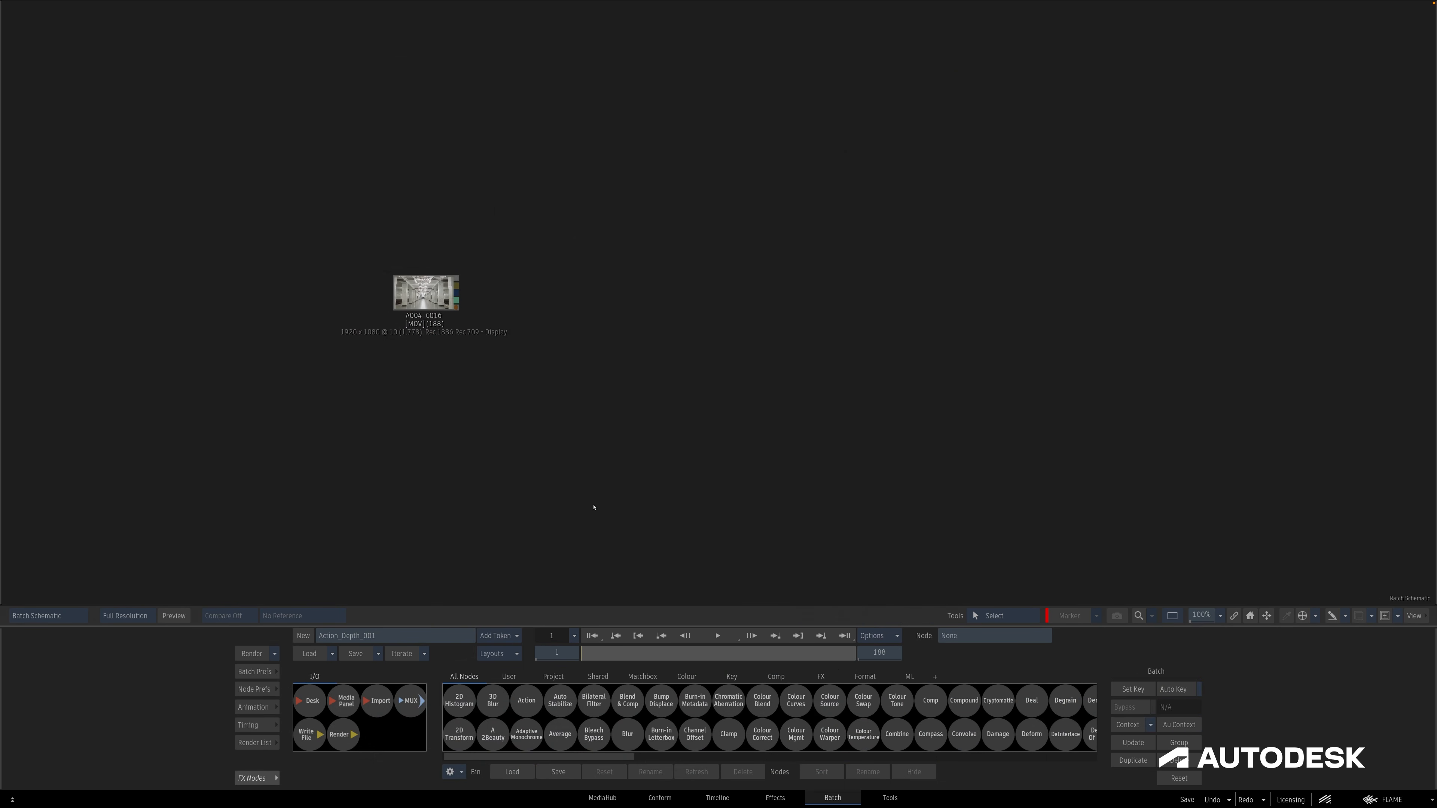
Add an Action node to the A004_C016 clip and open it with the schematic and output side by side.
left_click_drag(527, 700, 705, 303)
double_click(706, 303)
key("alt+2")
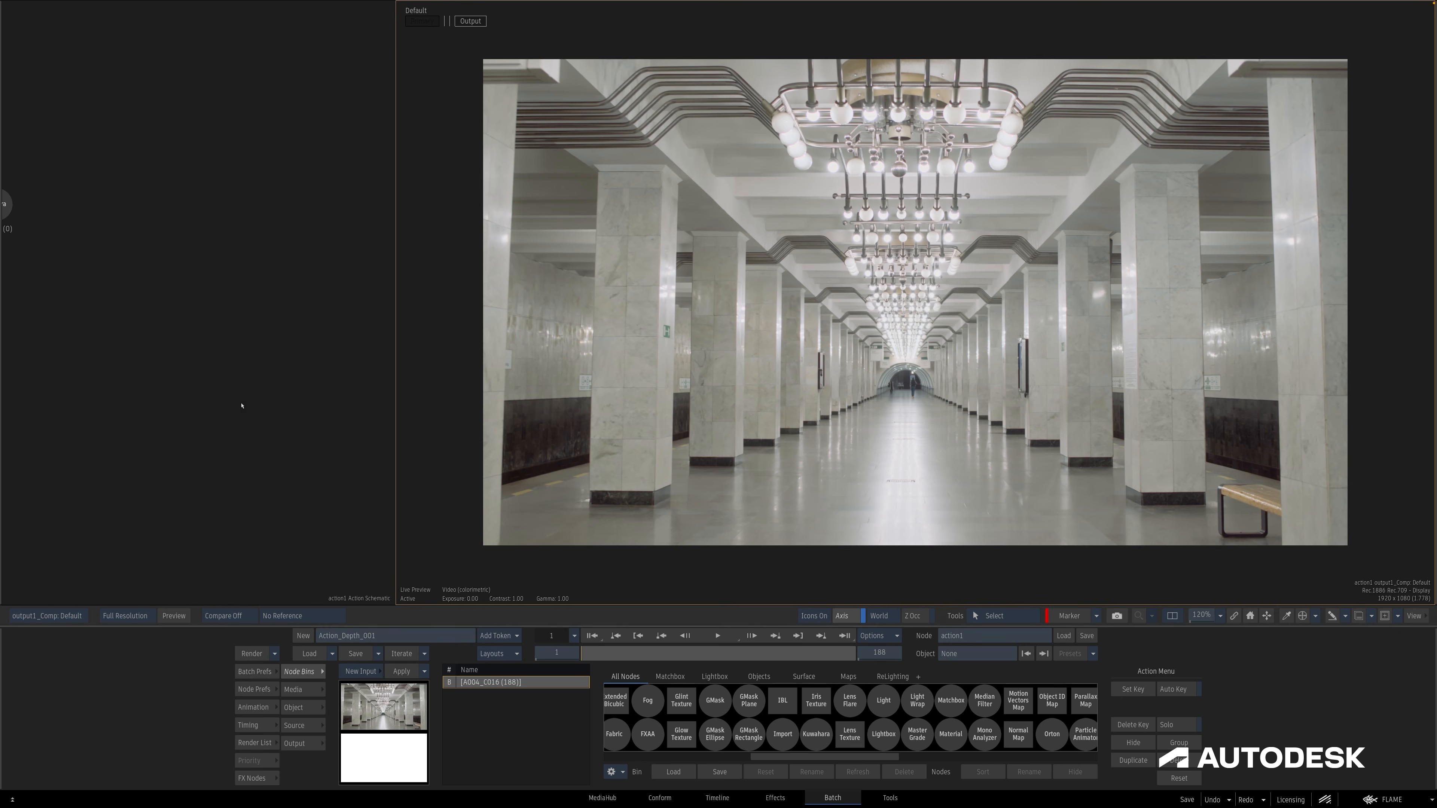
Place the clip as a surface with a Z-Depth map set to ML Depth Indoor and Displace Vertices enabled.
left_click_drag(363, 711, 155, 331)
right_click(151, 325)
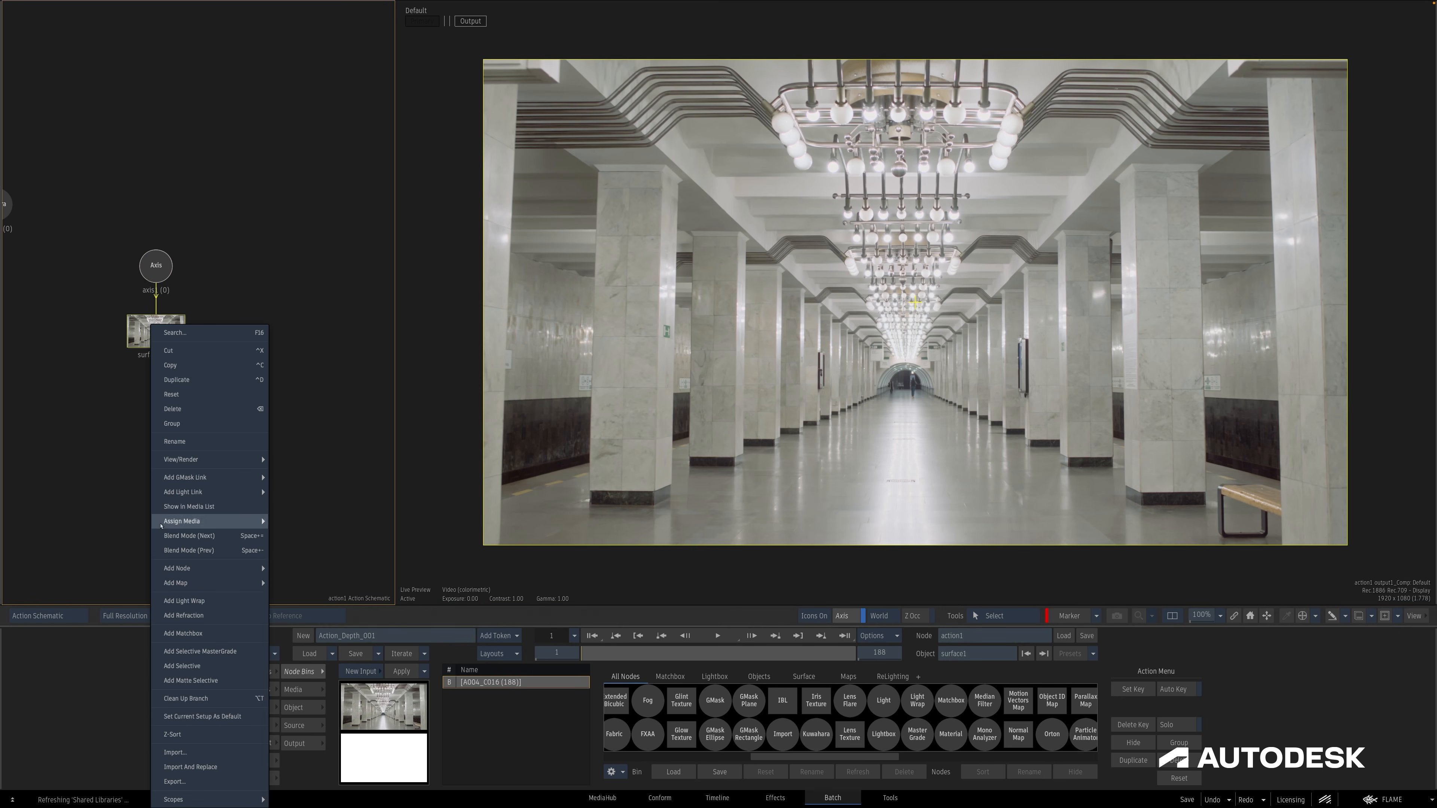
mouse_move(226, 583)
left_click(290, 799)
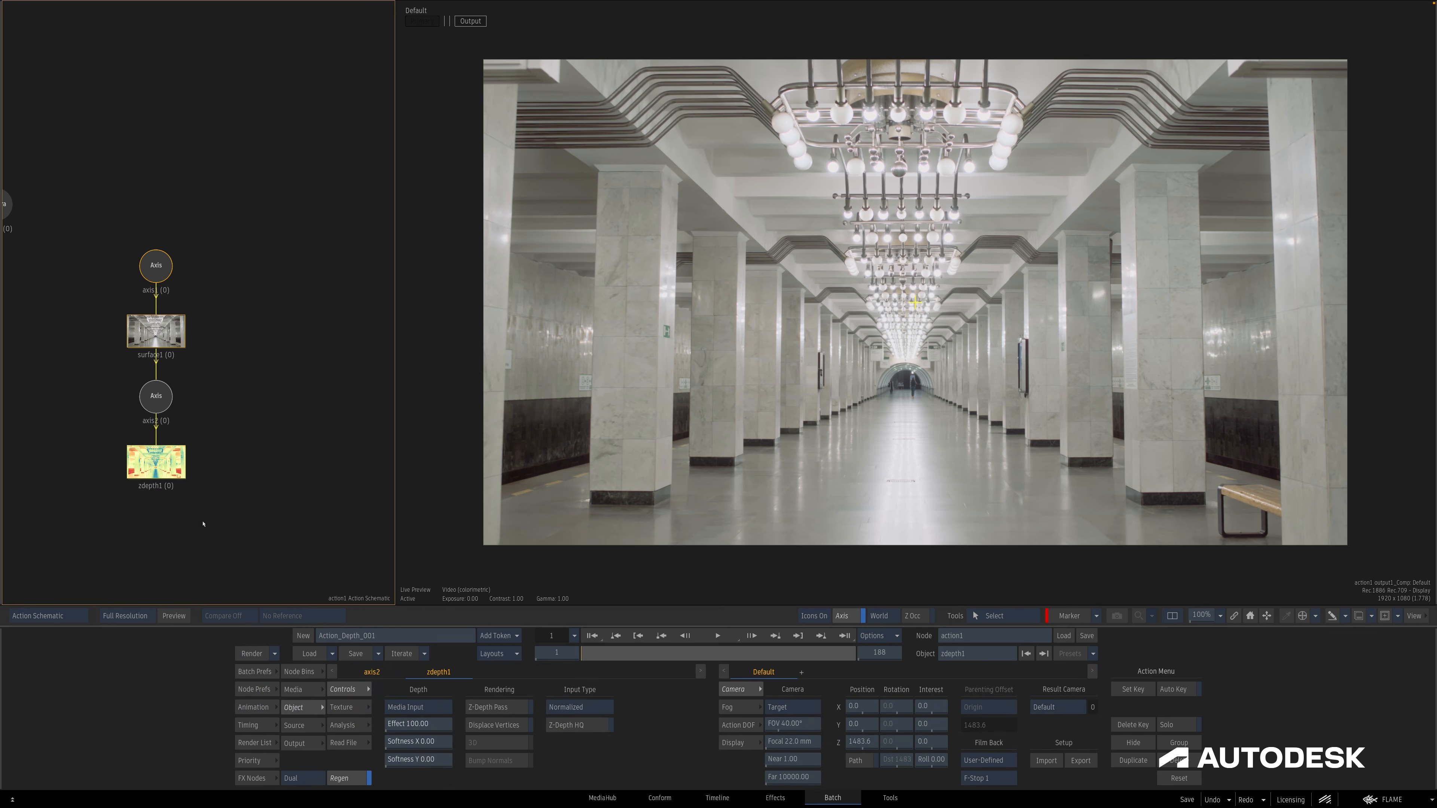
left_click(430, 708)
left_click(429, 722)
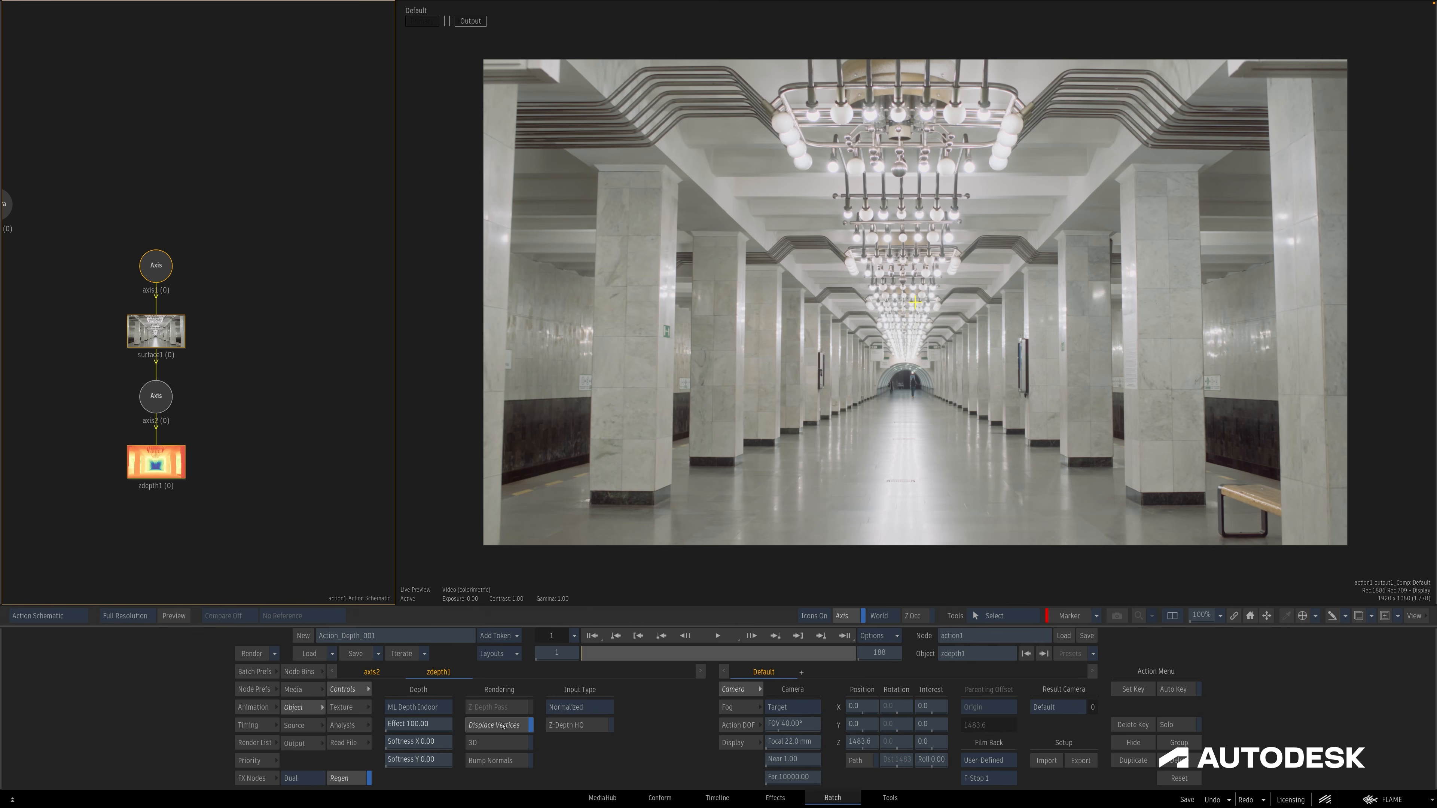
Add a 3D Text node to the Action scene and make its diffuse colour orange.
left_click(299, 672)
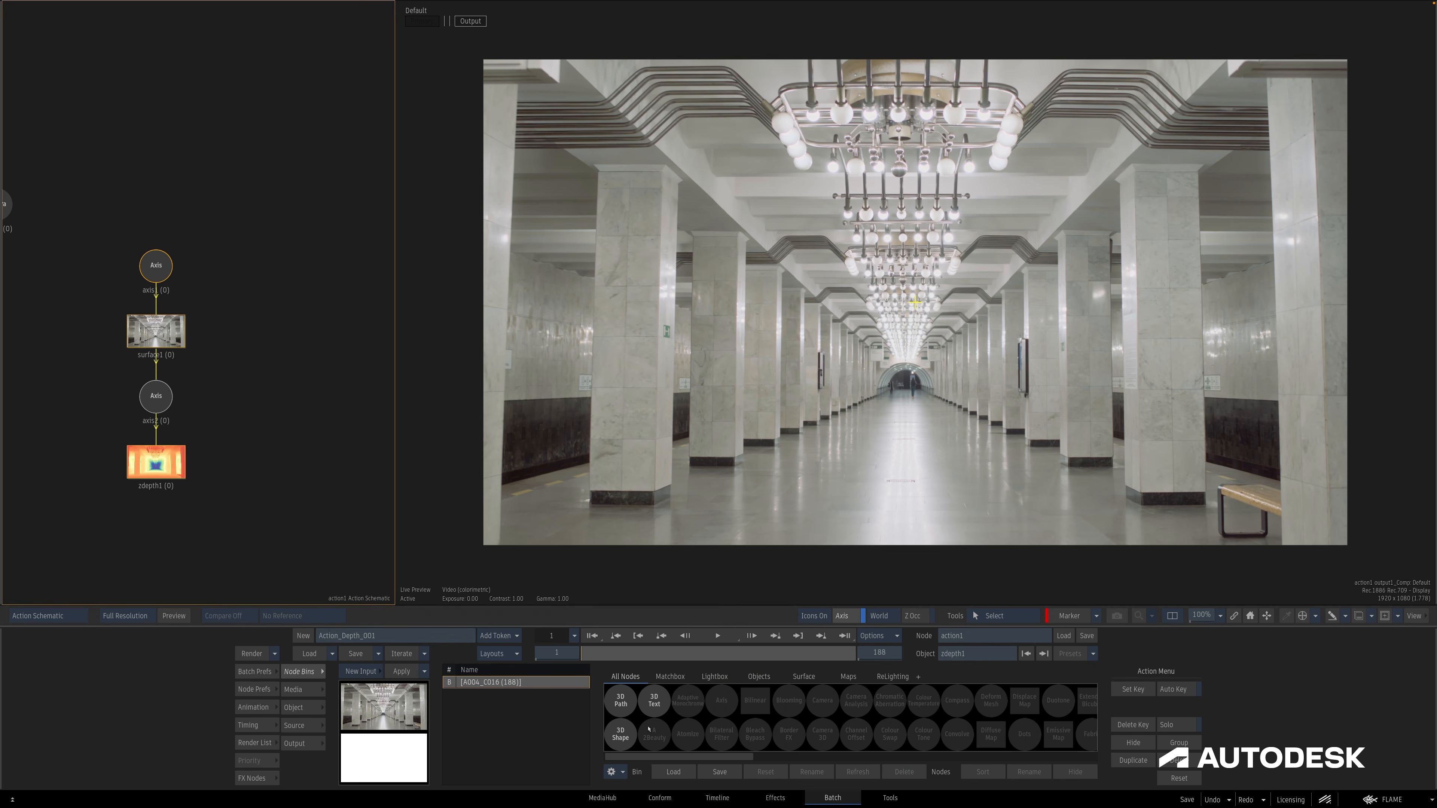
left_click_drag(654, 698, 257, 334)
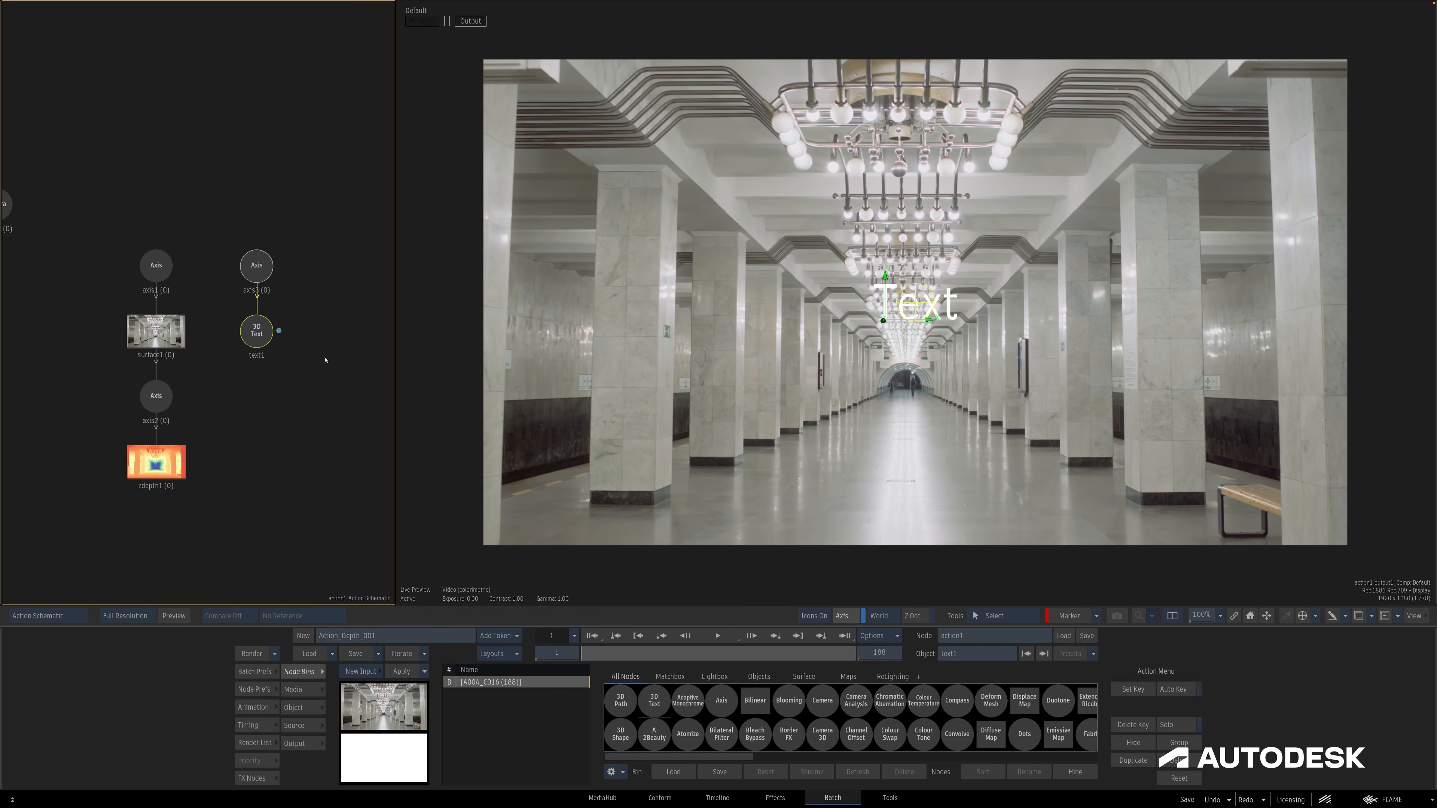
double_click(261, 329)
left_click(882, 709)
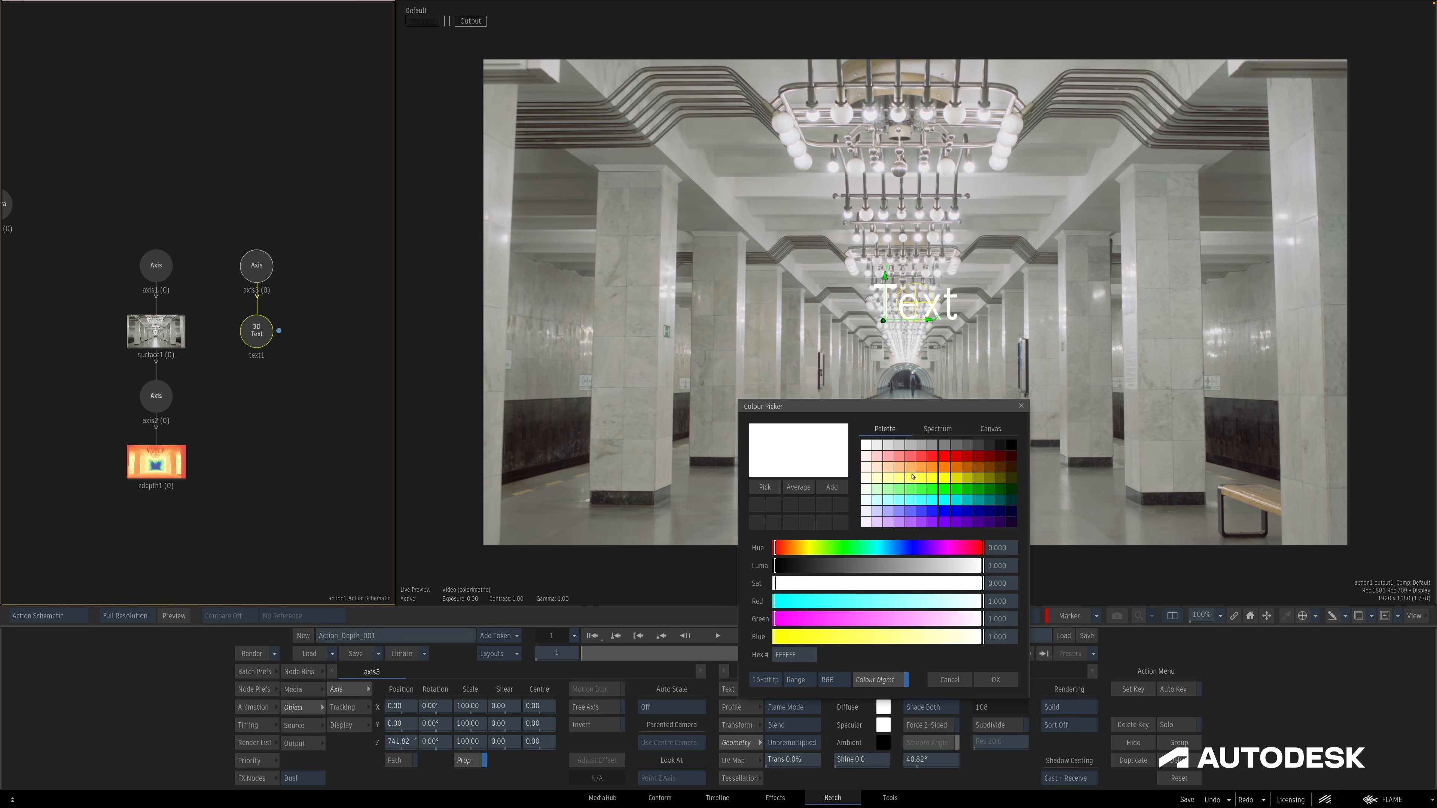
left_click(880, 470)
left_click(985, 677)
Set the text to "Z-Depth" with size 300 and 3D depth 100, and move its axis to Y -830, Z about -2923.
left_click(738, 689)
left_click(815, 690)
type("Z-Depth")
key("Return")
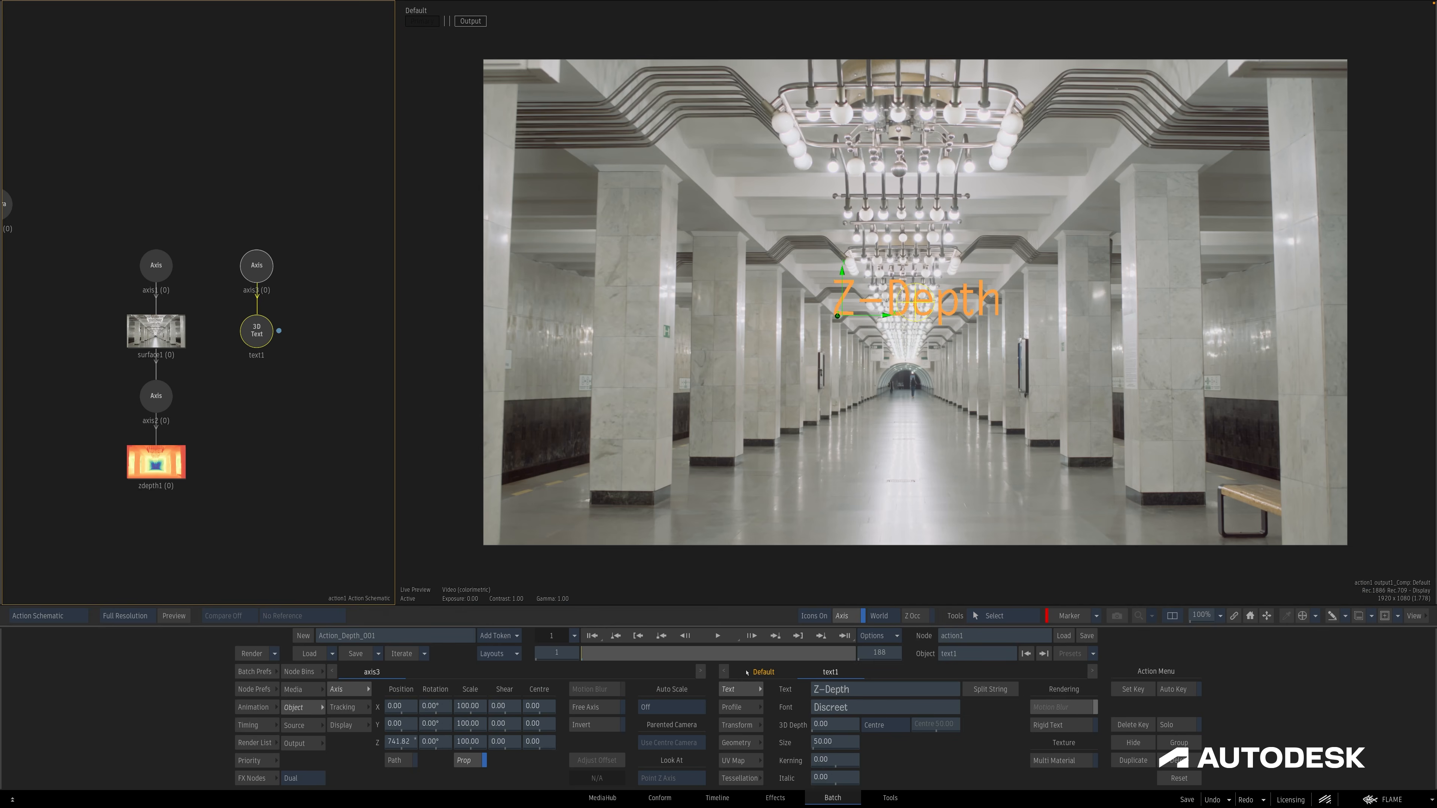
left_click_drag(400, 742, 400, 712)
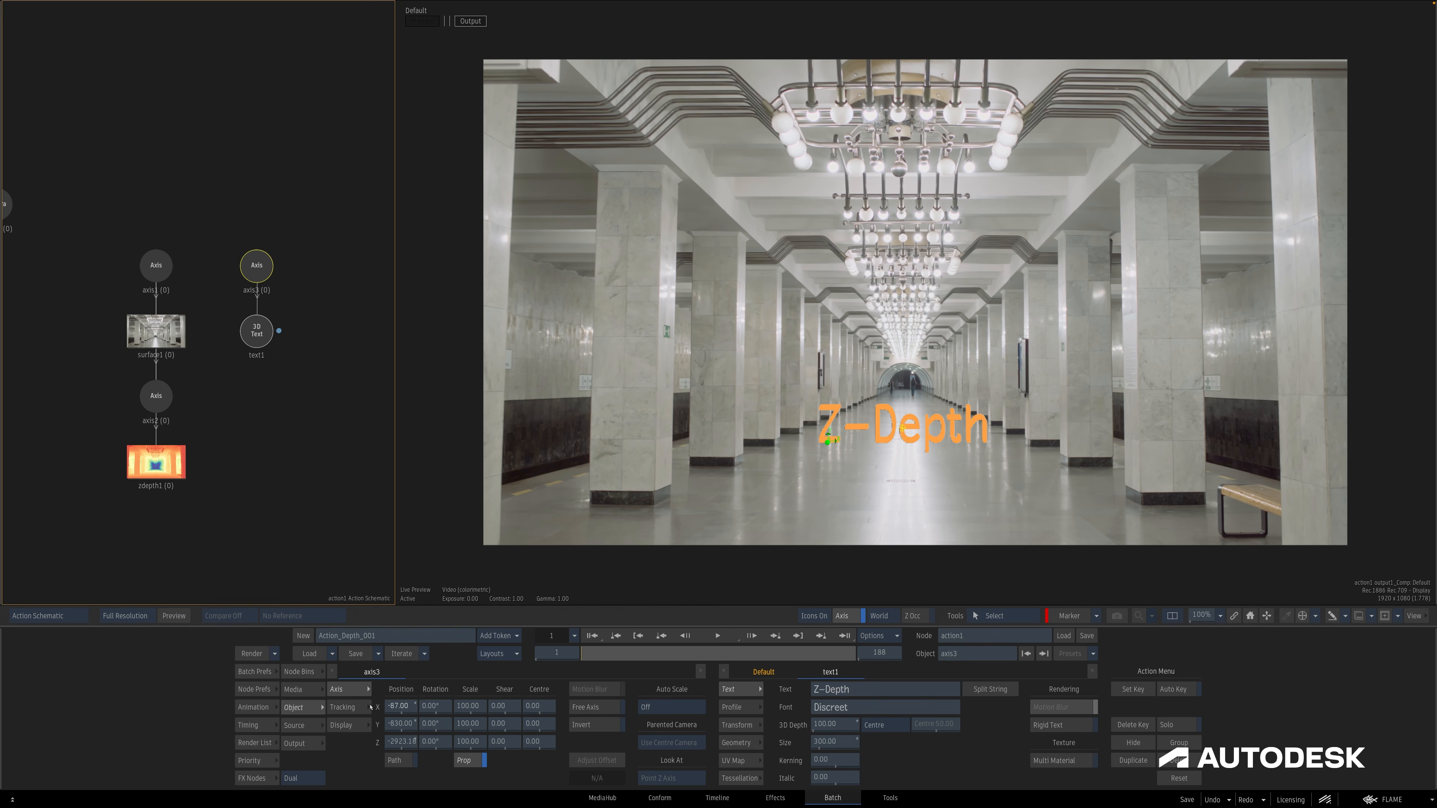
Add a light to the scene with Scene Ambient shading active and set the light's spread to 50 degrees.
left_click(300, 672)
key("l")
double_click(884, 701)
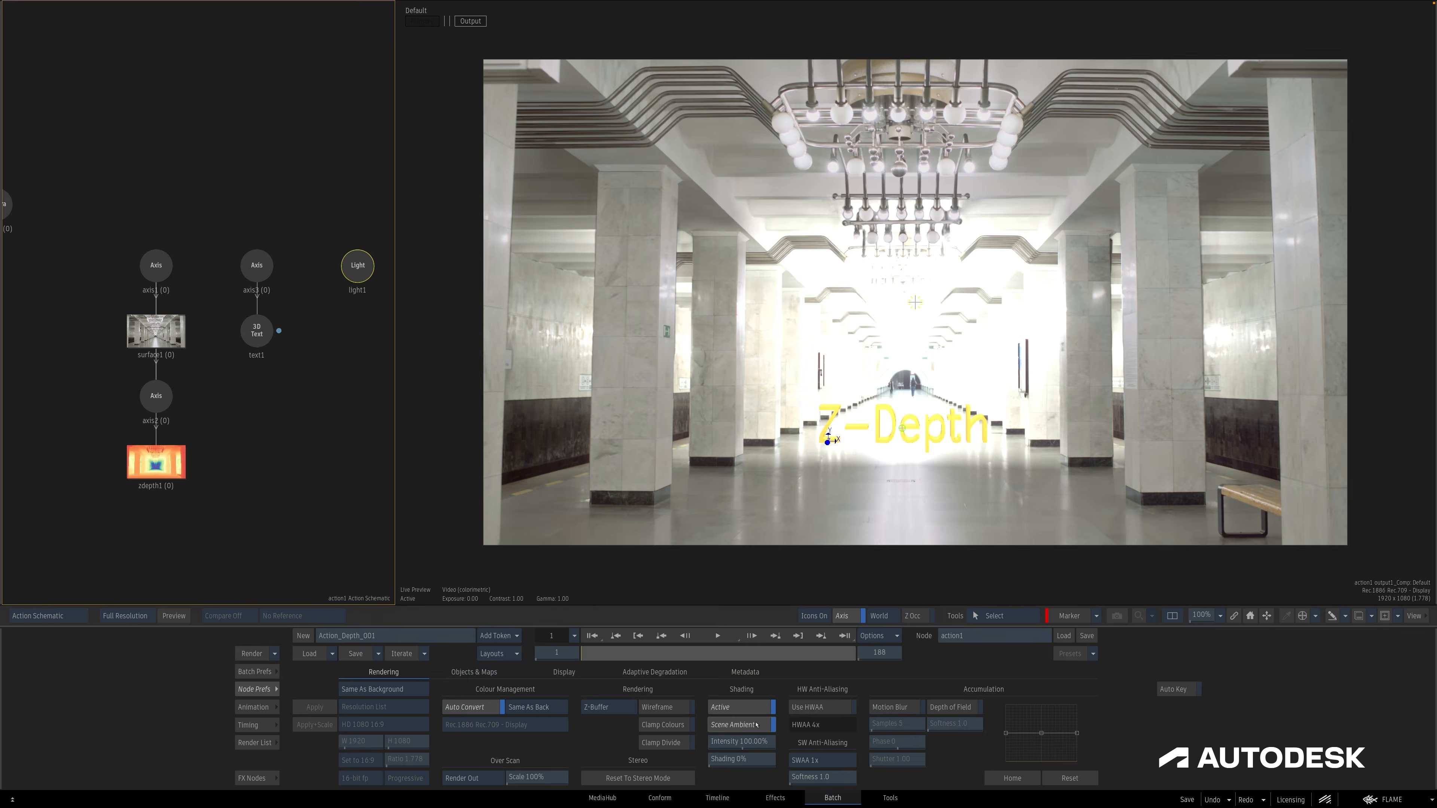
left_click(405, 778)
type("50")
key("Return")
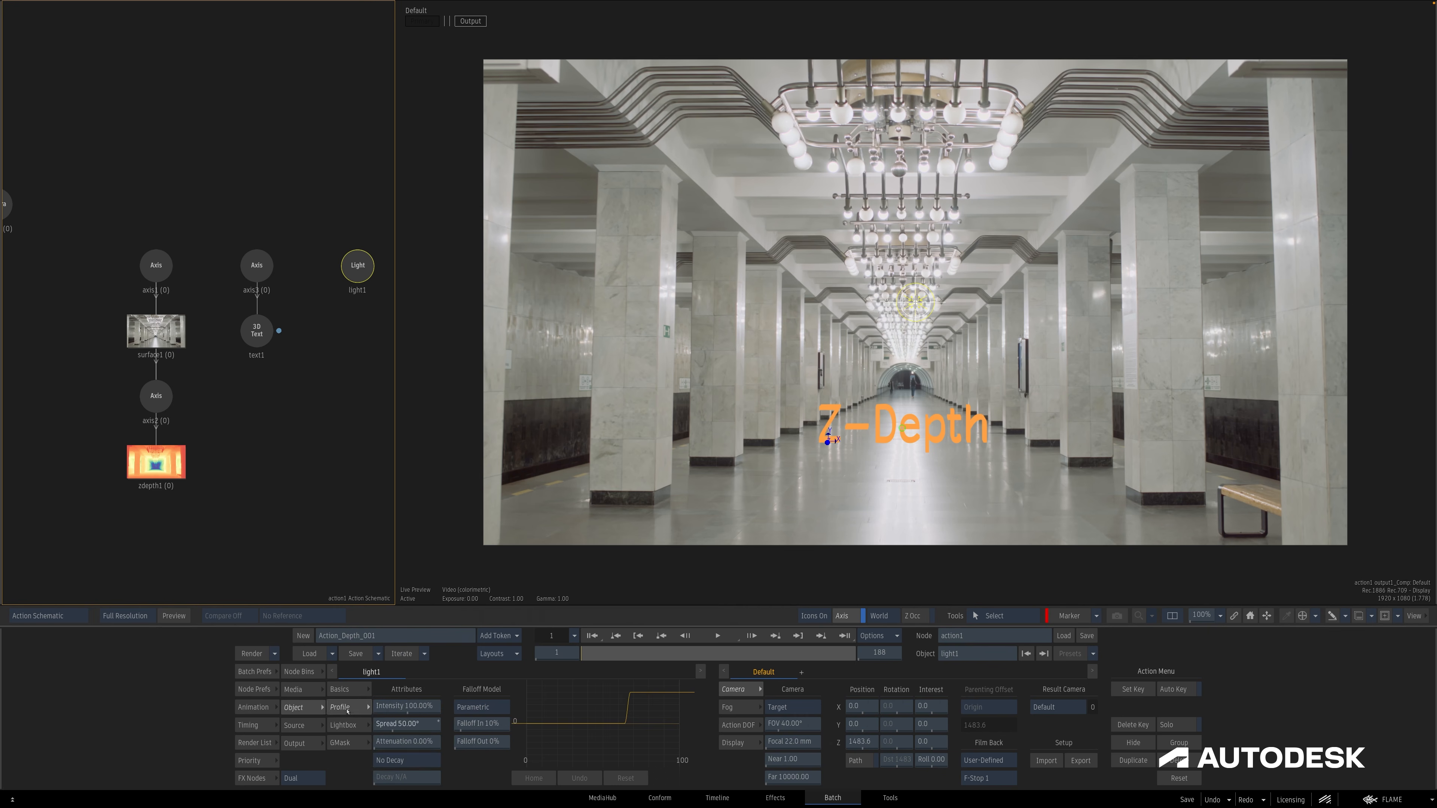
Rotate the light -90 degrees in X so it points down at the floor, and position it above the text.
left_click_drag(418, 723, 413, 723)
left_click(348, 689)
left_click(515, 706)
type("-90")
key("Return")
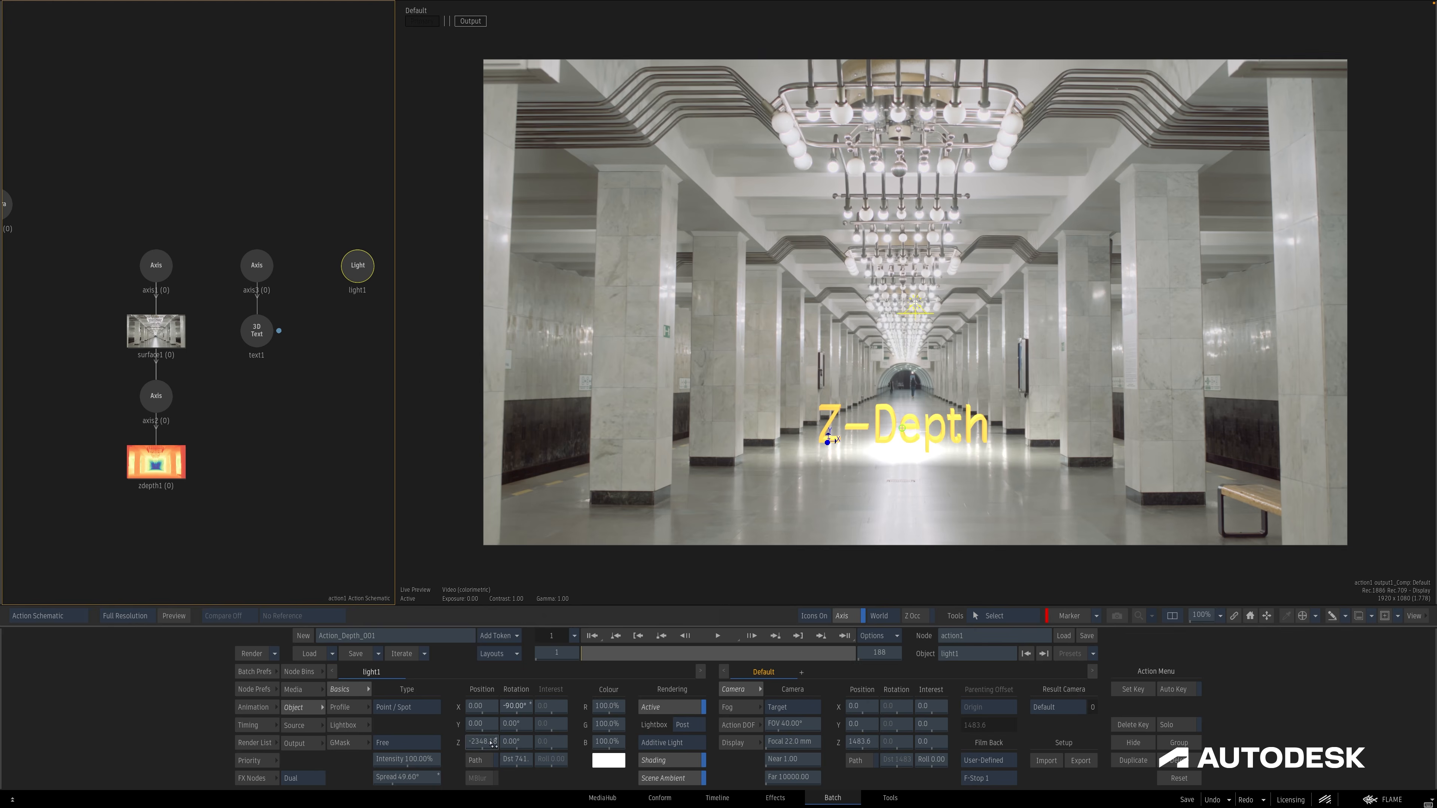
Narrow the light's spread to about 37.6 degrees, set its intensity to 55%, and move it to Z about -2463.
left_click_drag(491, 743, 330, 759)
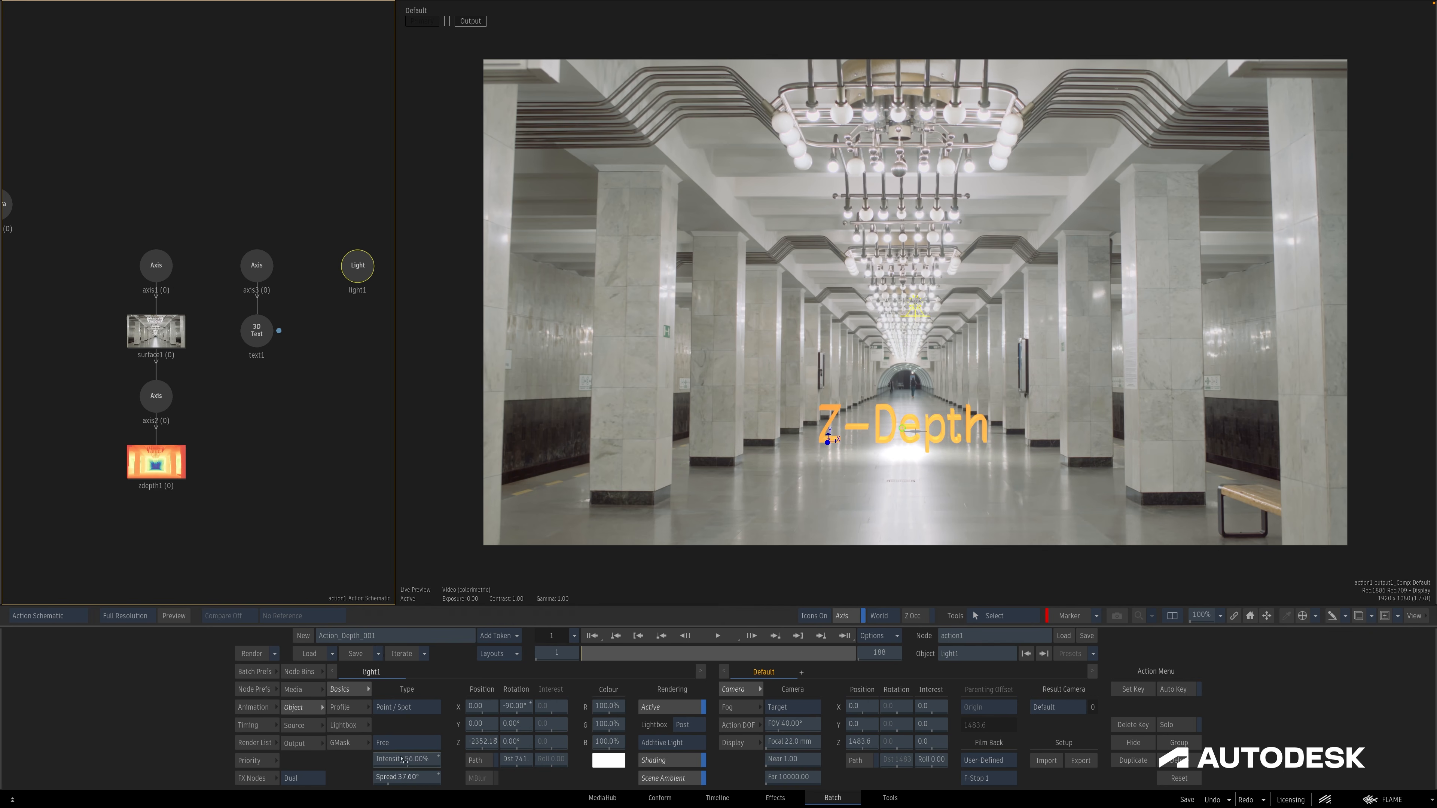
left_click_drag(420, 759, 403, 760)
left_click_drag(482, 746, 476, 742)
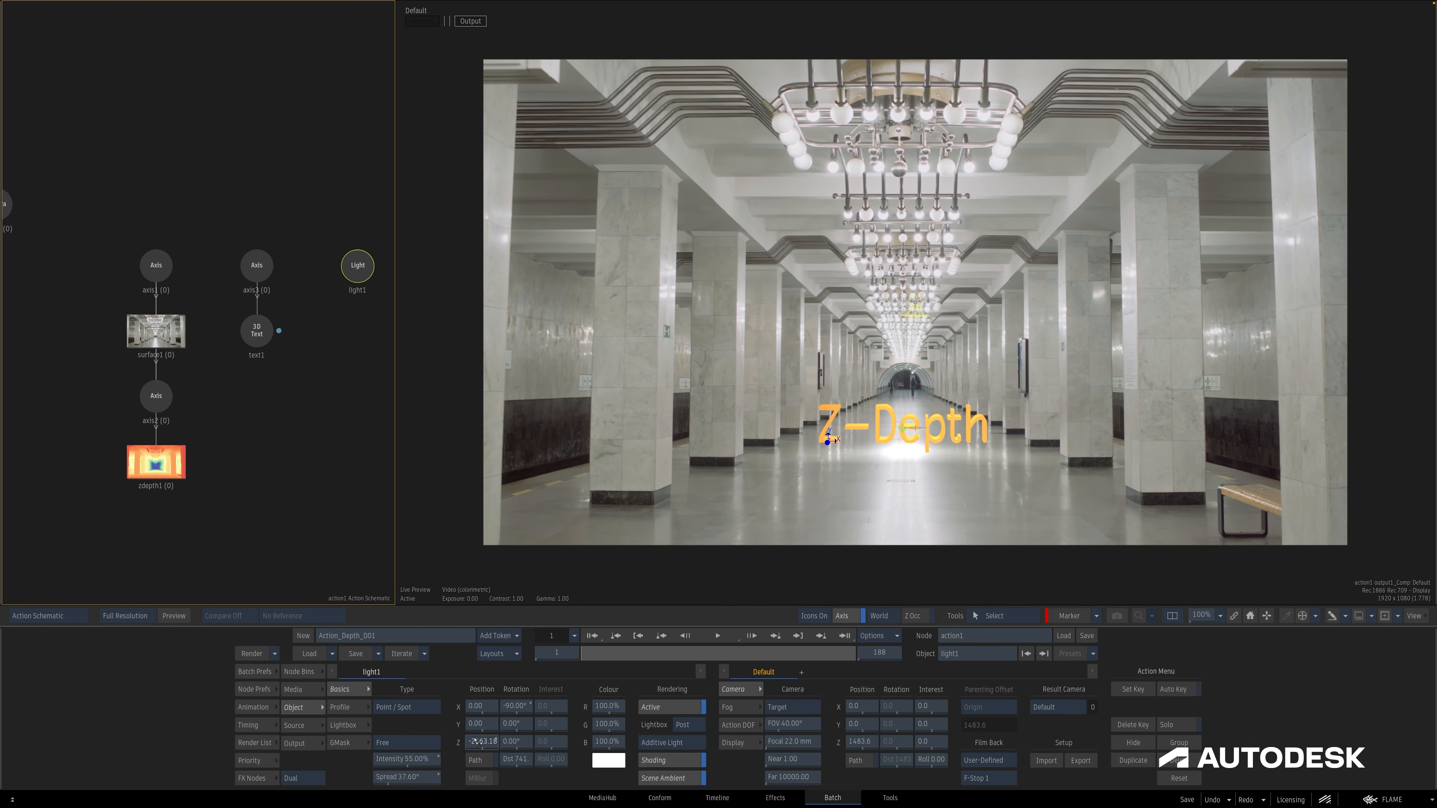
Add a Shadow Cast node to light1.
right_click(365, 274)
mouse_move(419, 460)
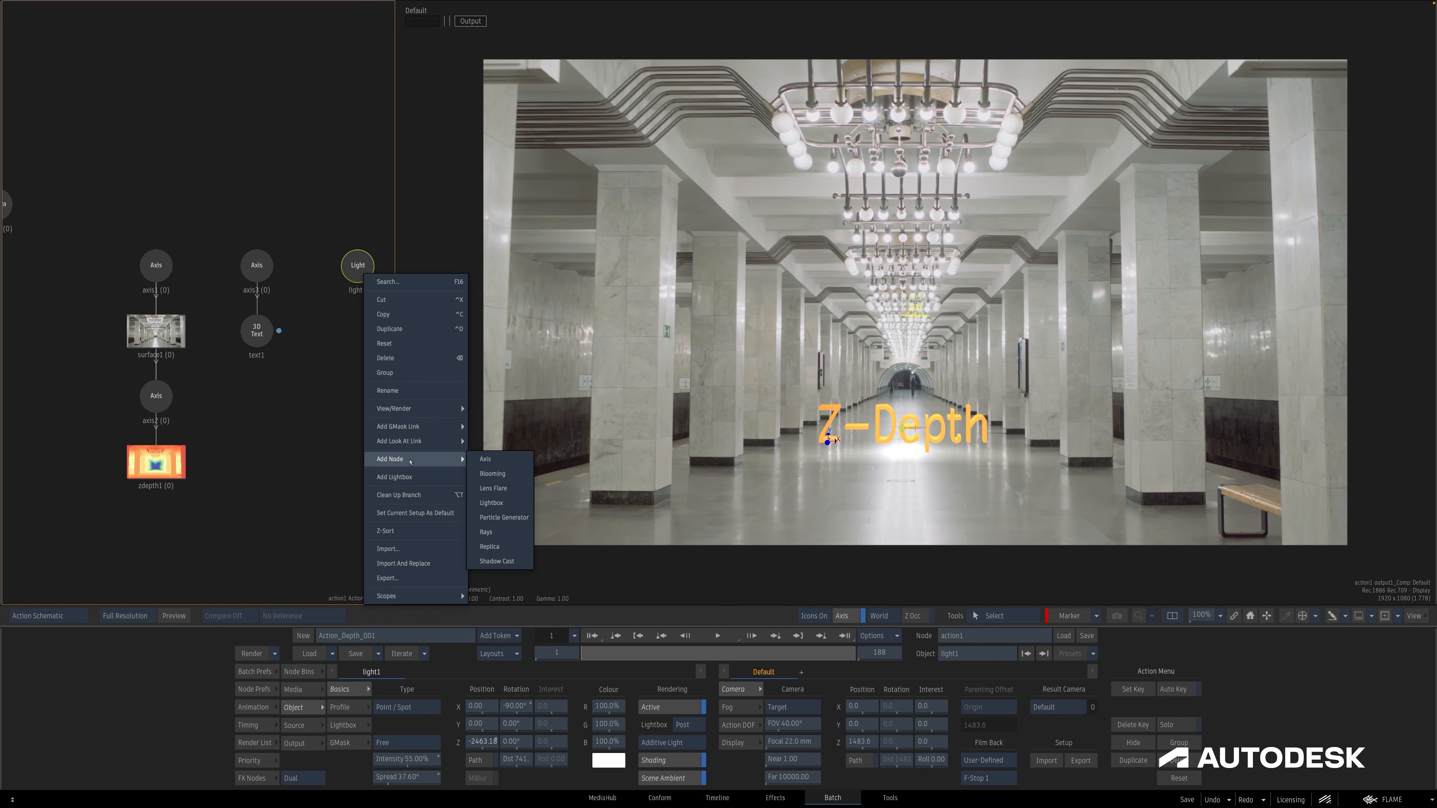
left_click(500, 562)
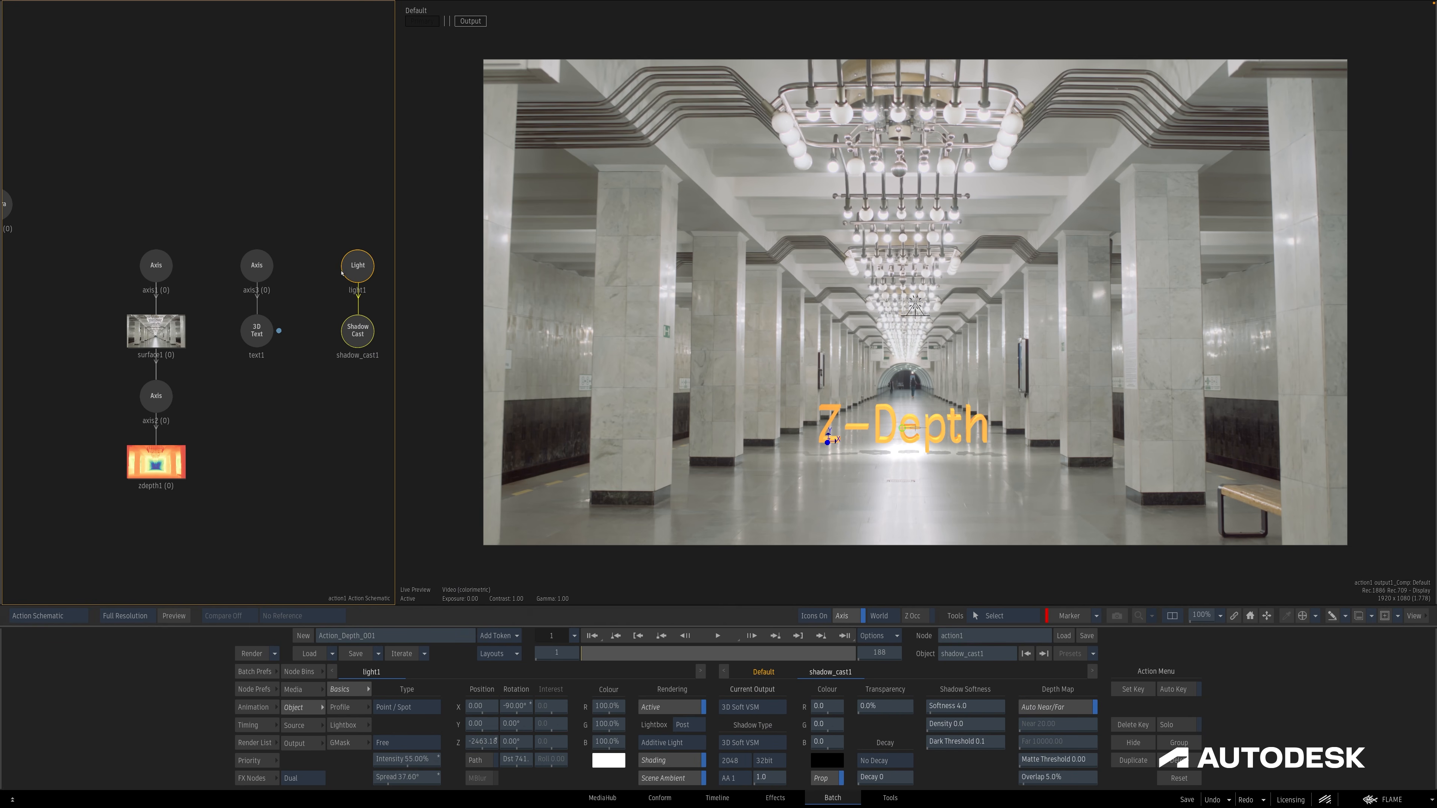
Shift the light to X -44 and adjust its Z position, and move the text's axis to X -127.
left_click(359, 267)
left_click_drag(476, 707, 477, 738)
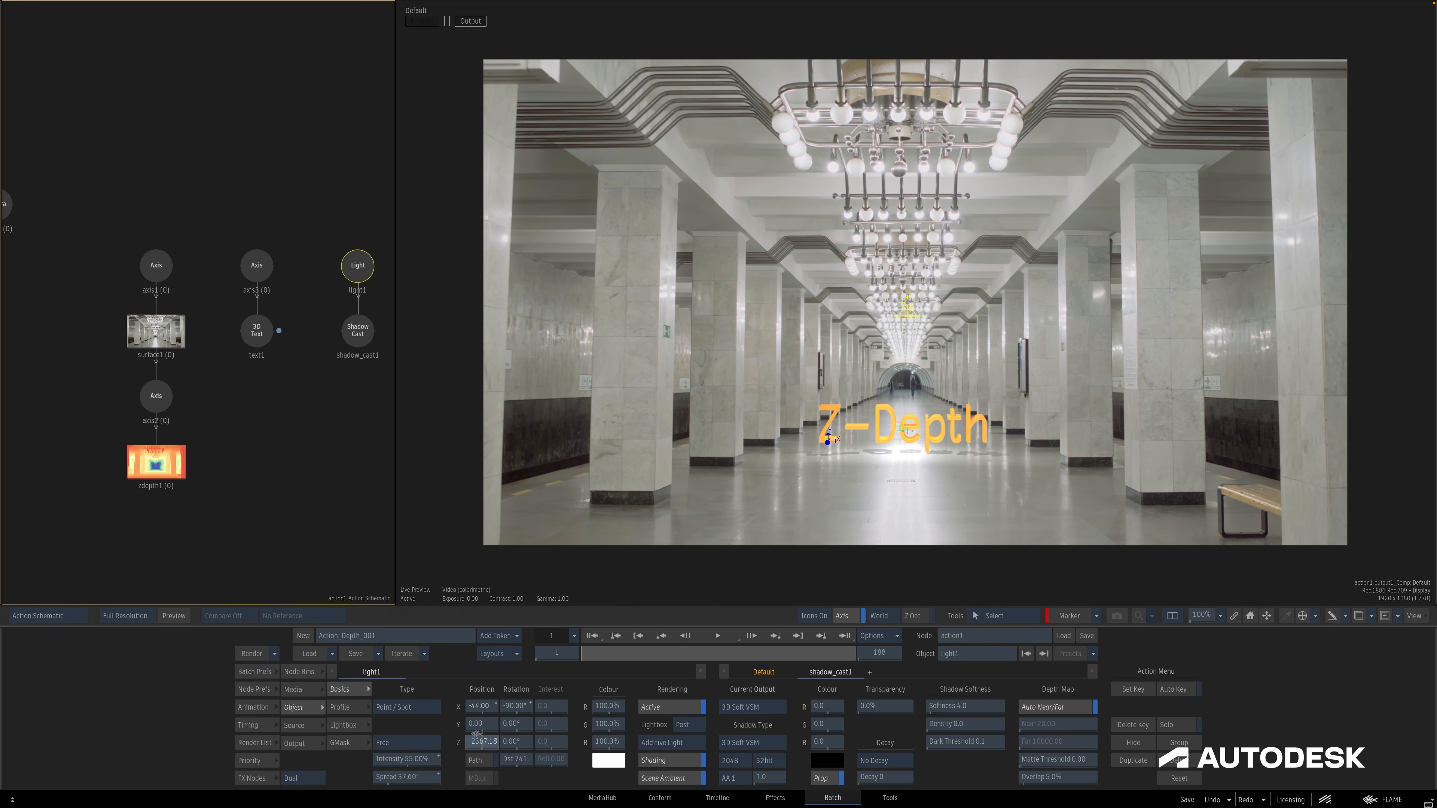
left_click(265, 277)
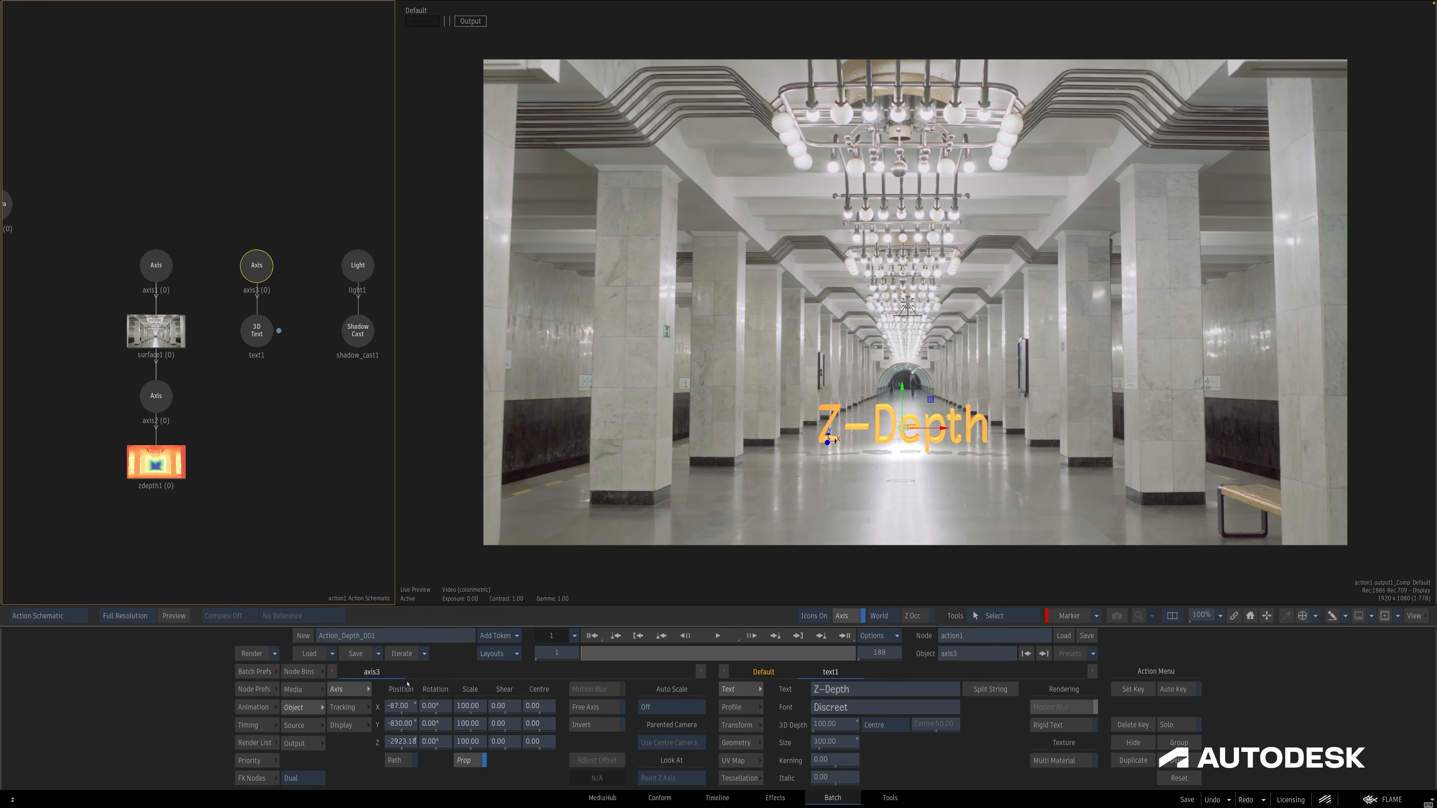
mouse_move(402, 706)
left_mouse_down()
mouse_move(354, 705)
mouse_move(455, 699)
mouse_move(399, 696)
left_mouse_up()
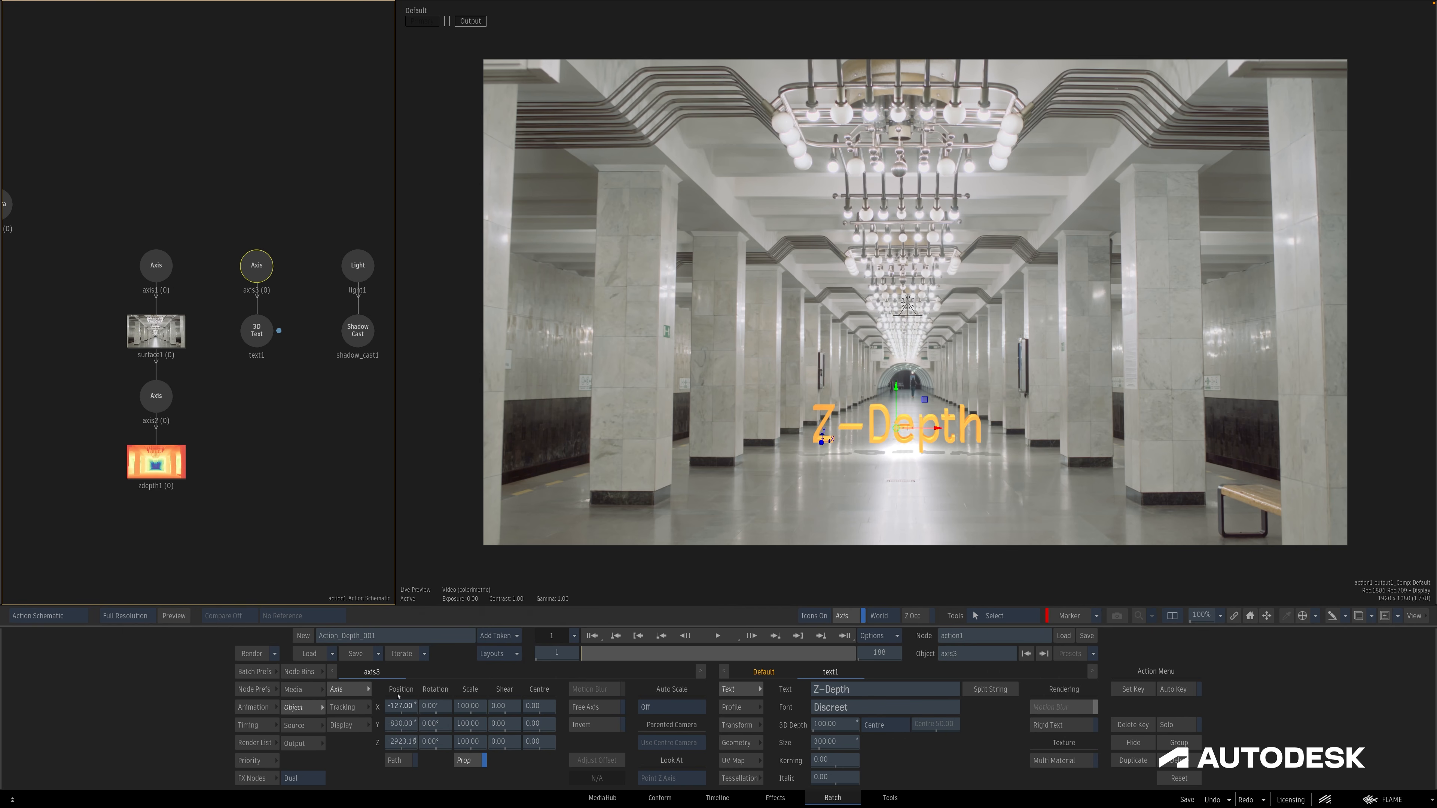
Enable the Z-Depth render pass on output1 and display it in the viewport.
left_click(312, 744)
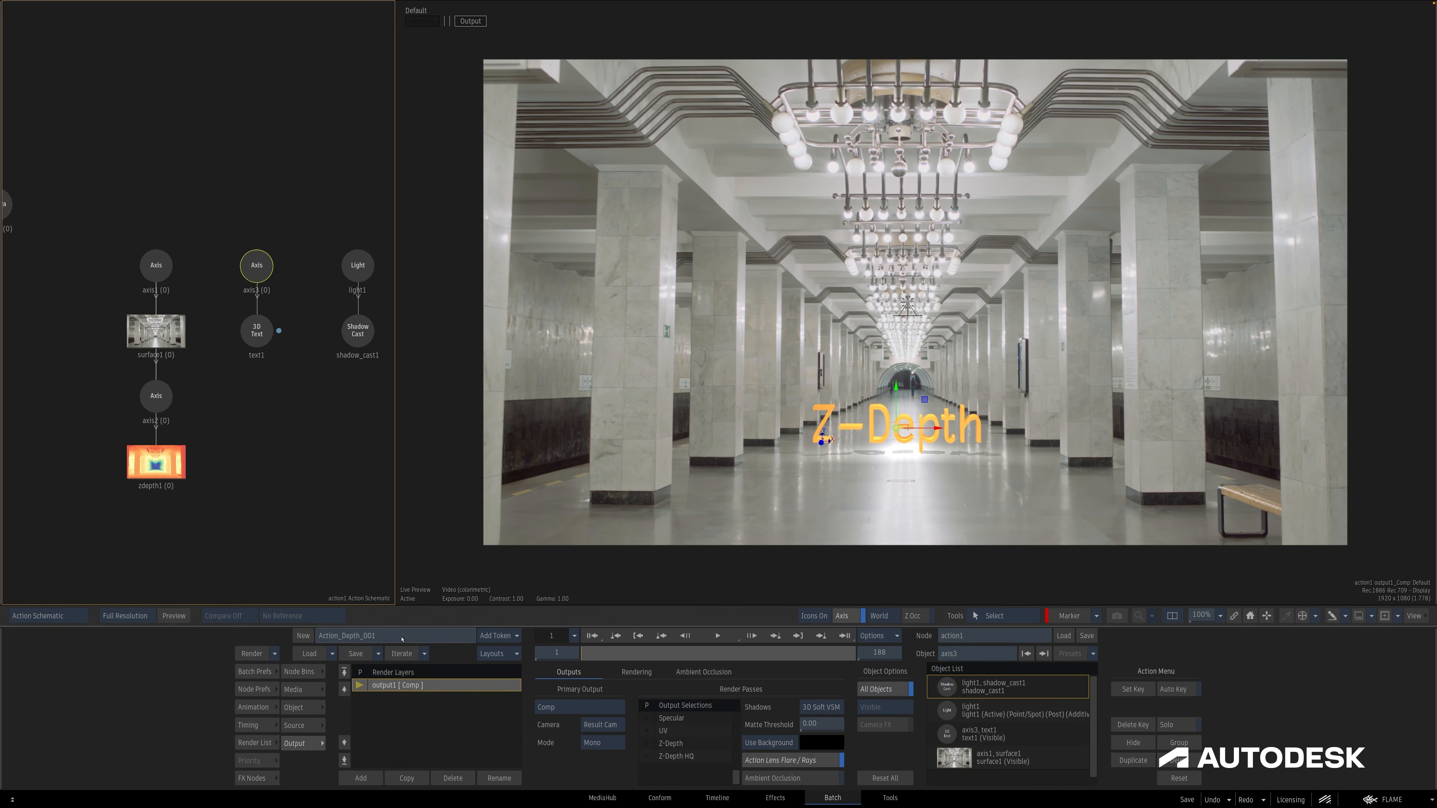
left_click(672, 744)
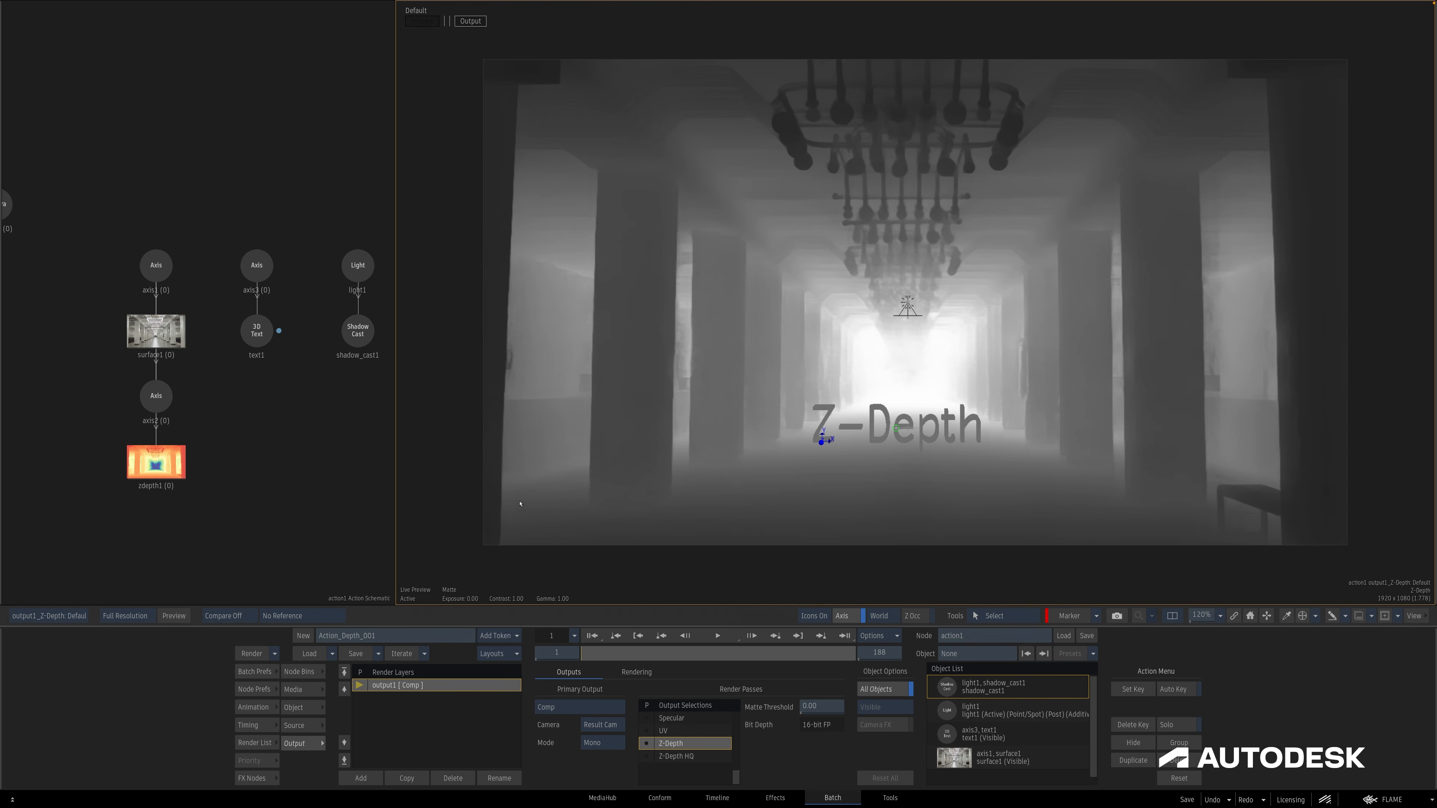
Move the text's axis through the Z-Depth pass, ending at X -97, Y -554, Z about -1570.
left_click(266, 270)
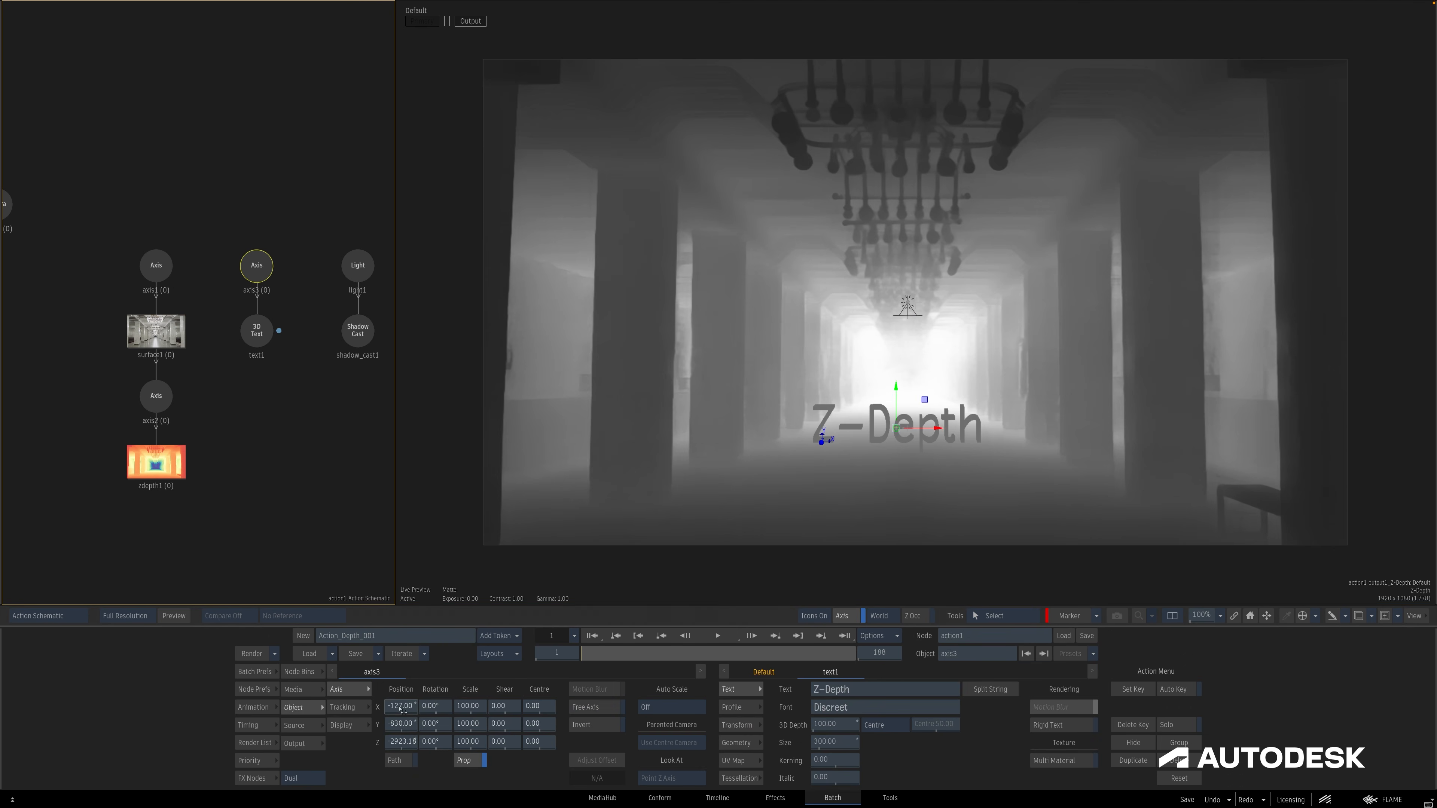
left_click_drag(400, 711, 365, 698)
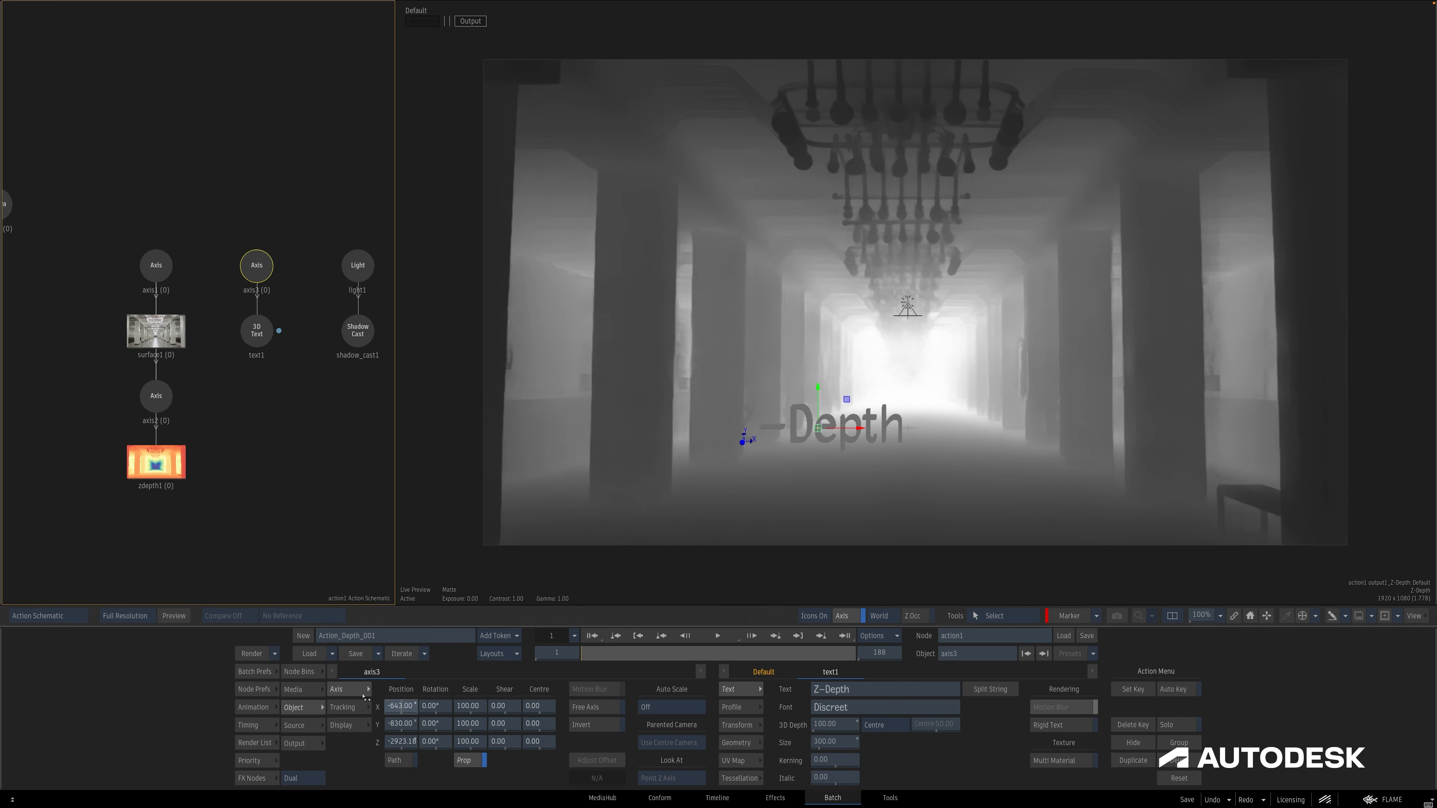
left_click_drag(474, 700, 499, 726)
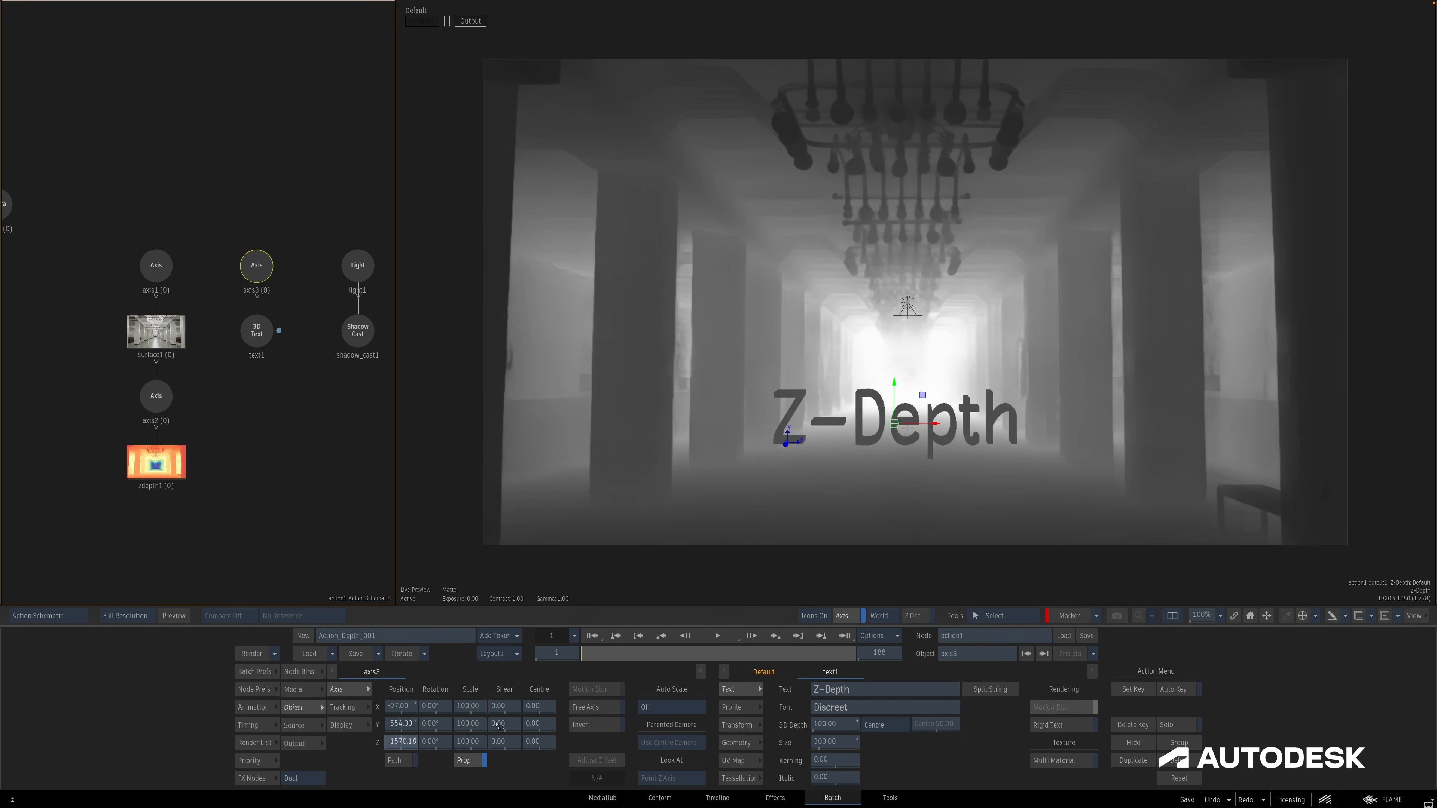